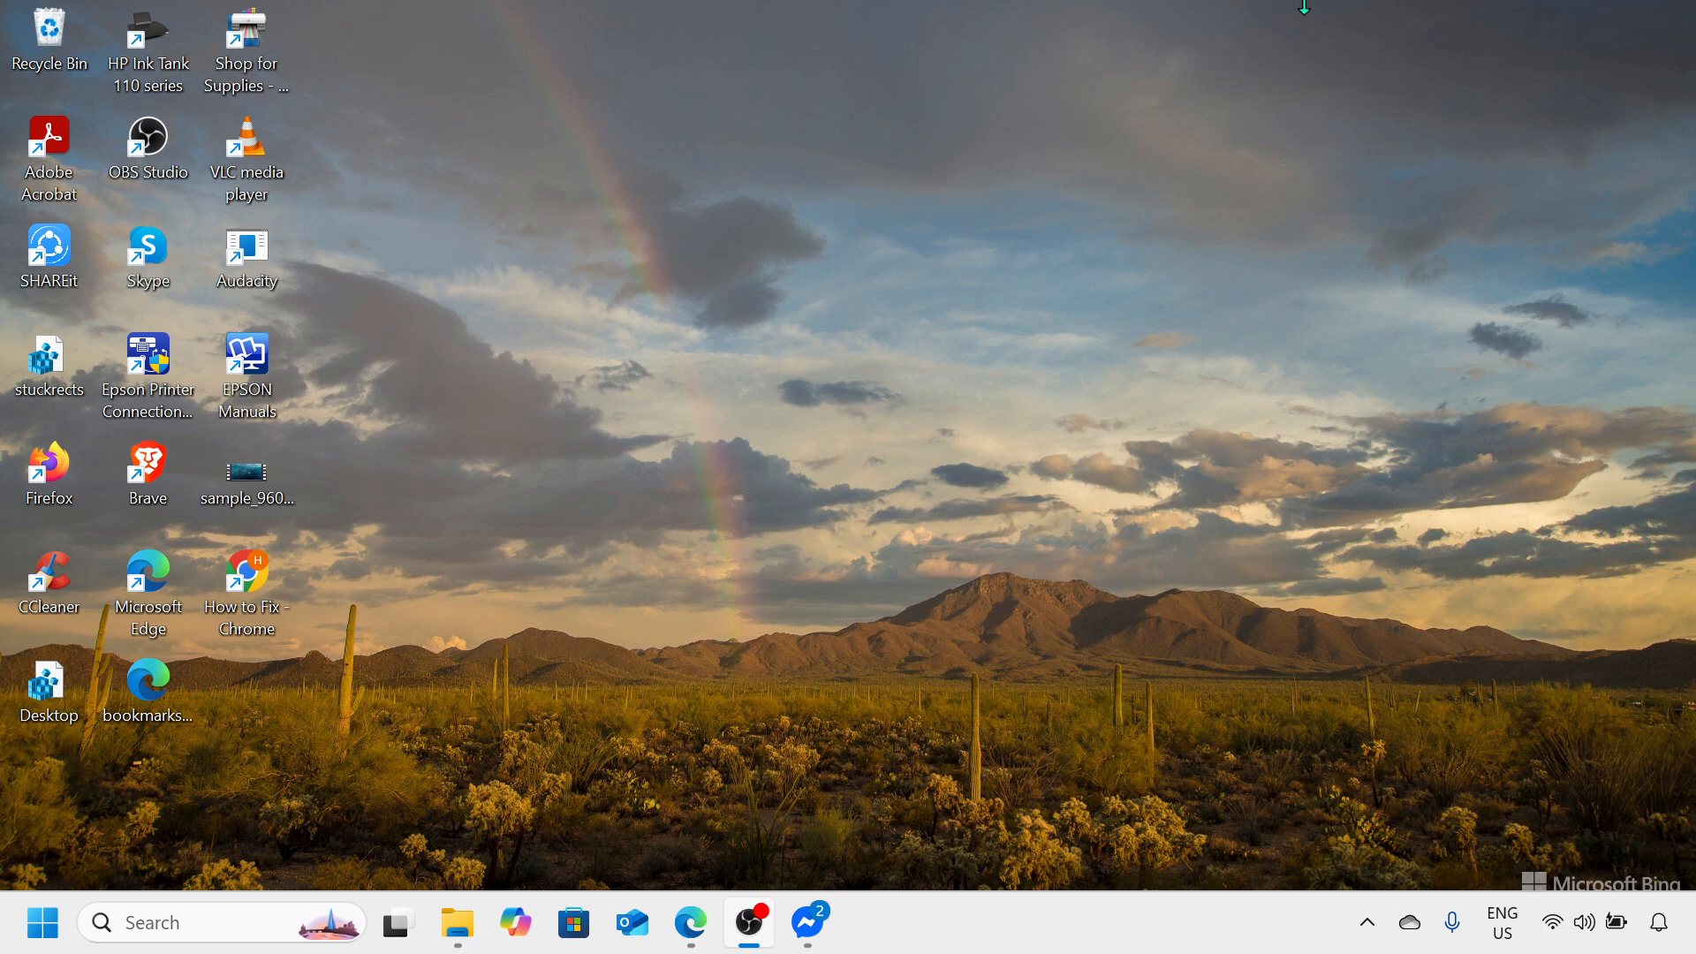
click(1359, 8)
key(super)
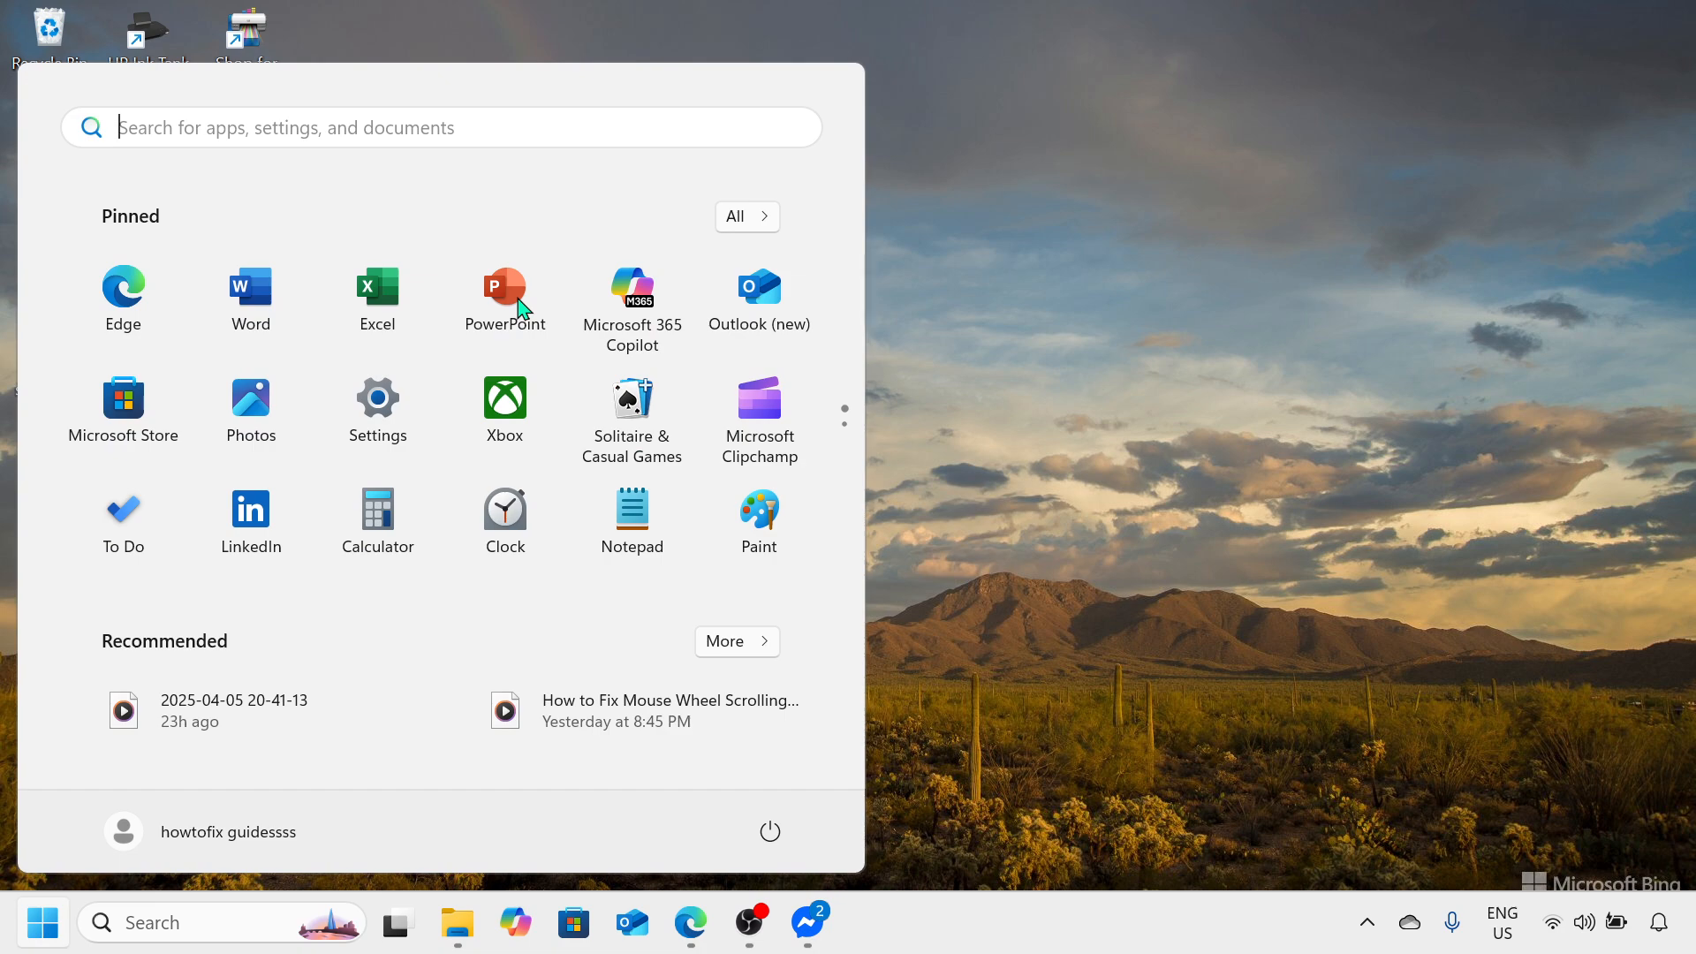
click(1169, 188)
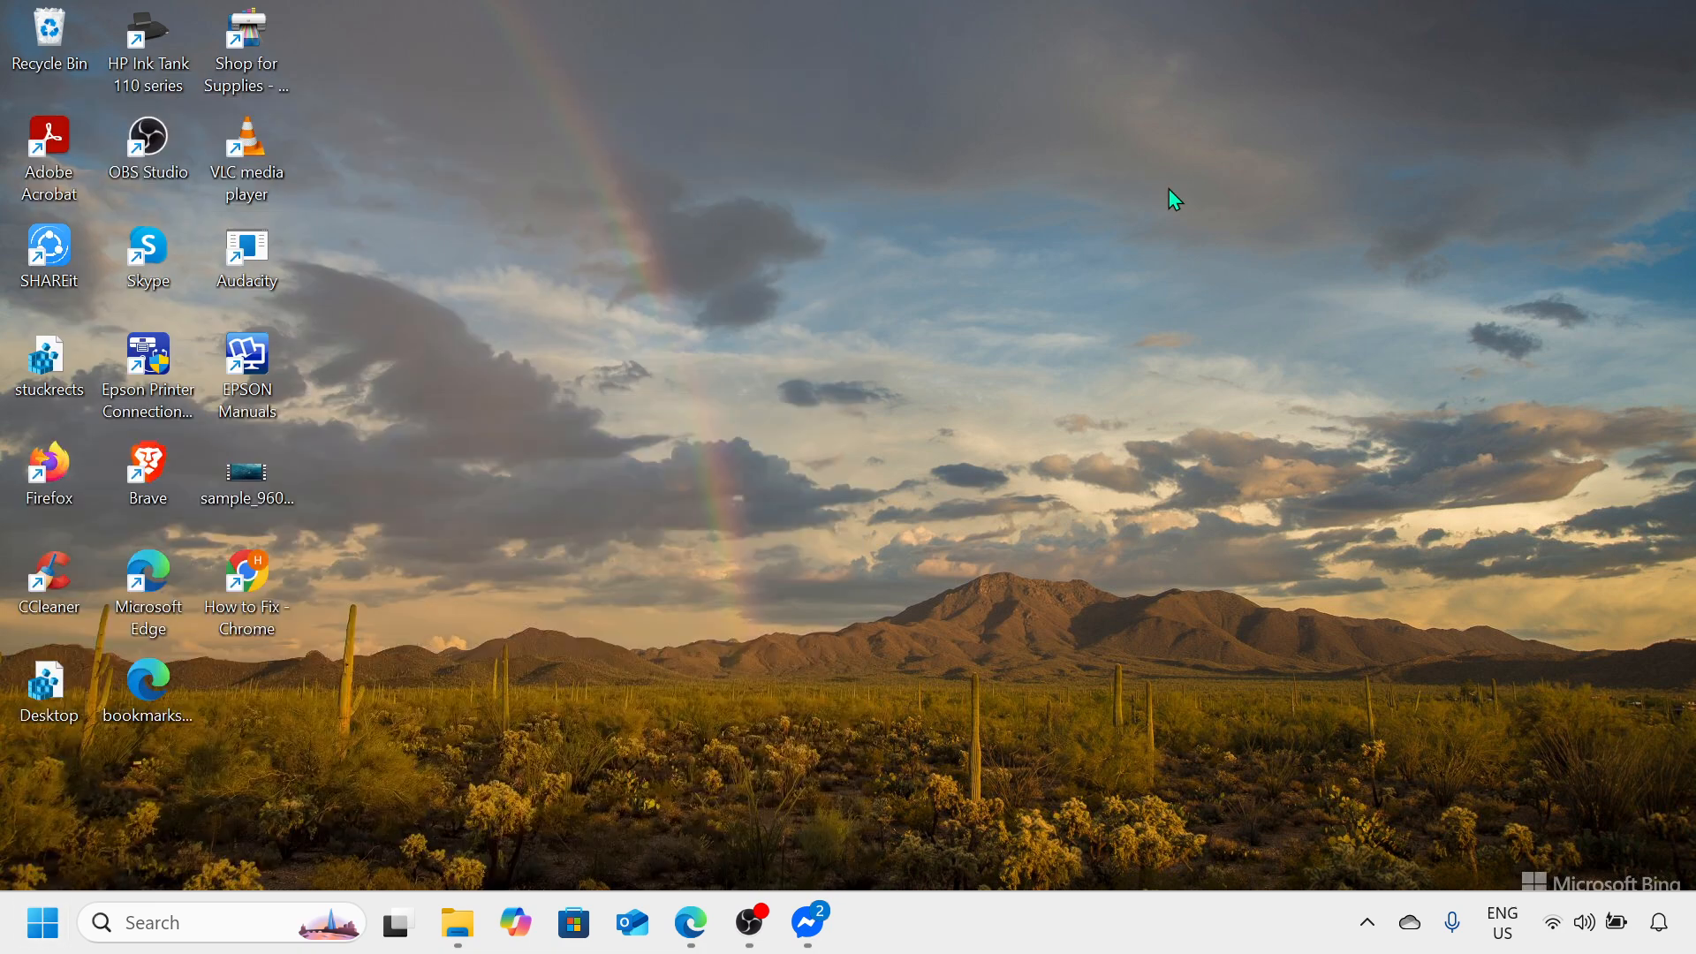
Step: Launch the Registry Editor by running regedit
key(super+r)
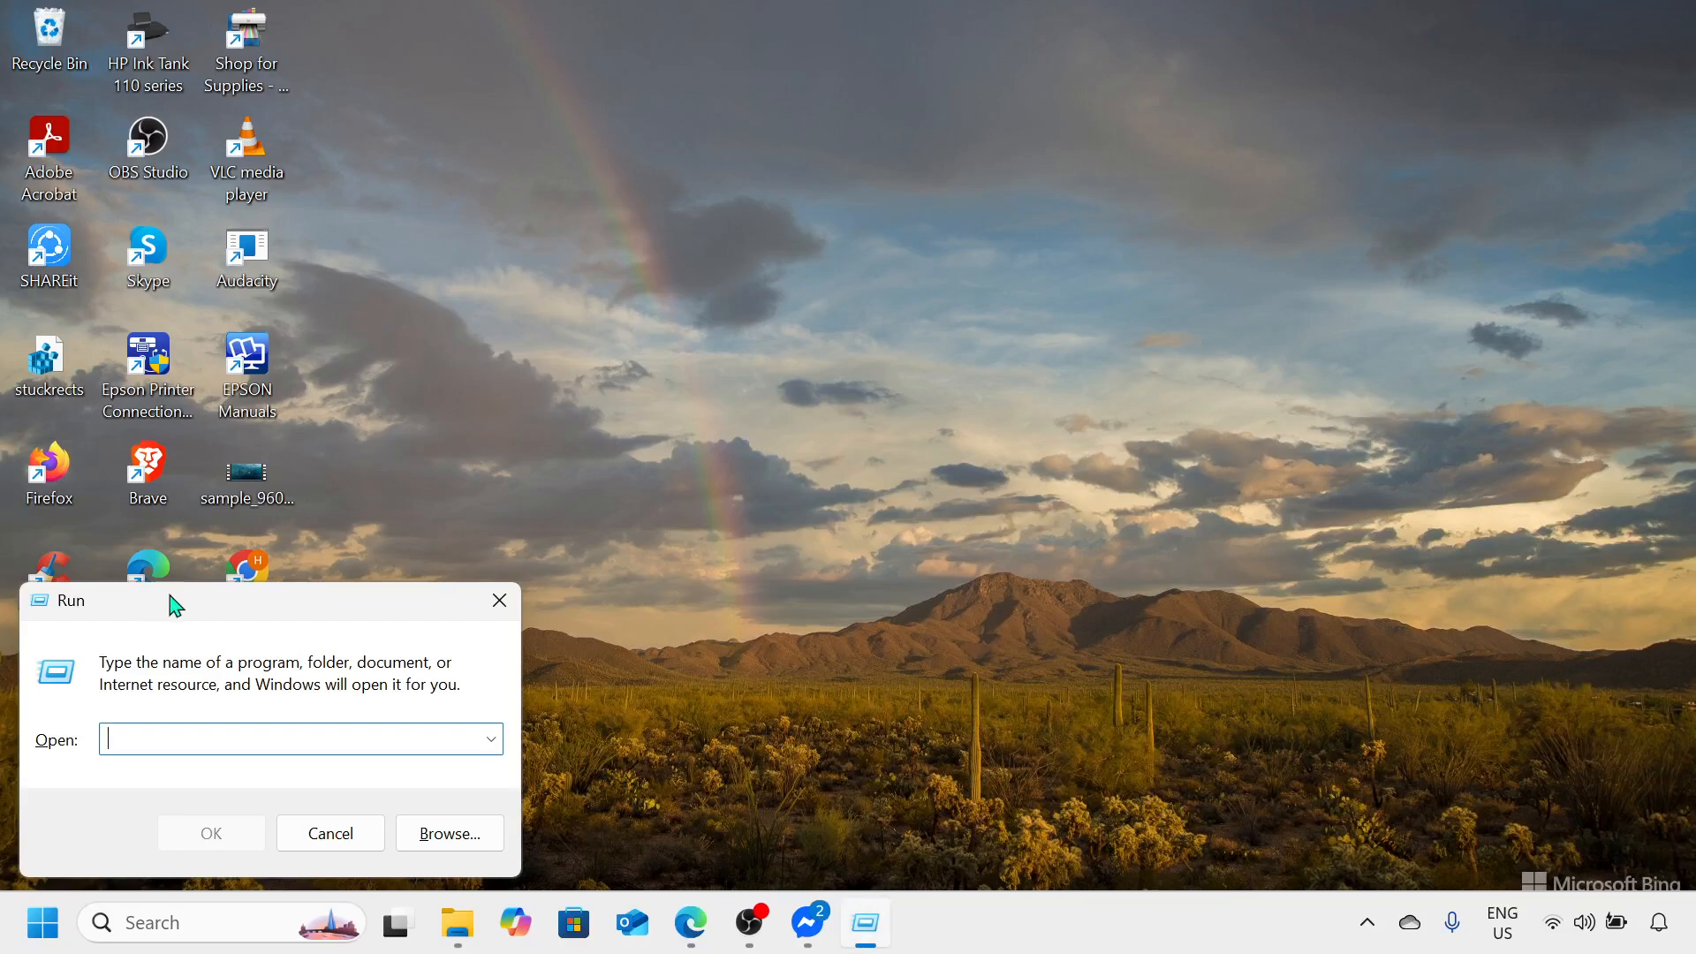
drag(268, 611, 794, 324)
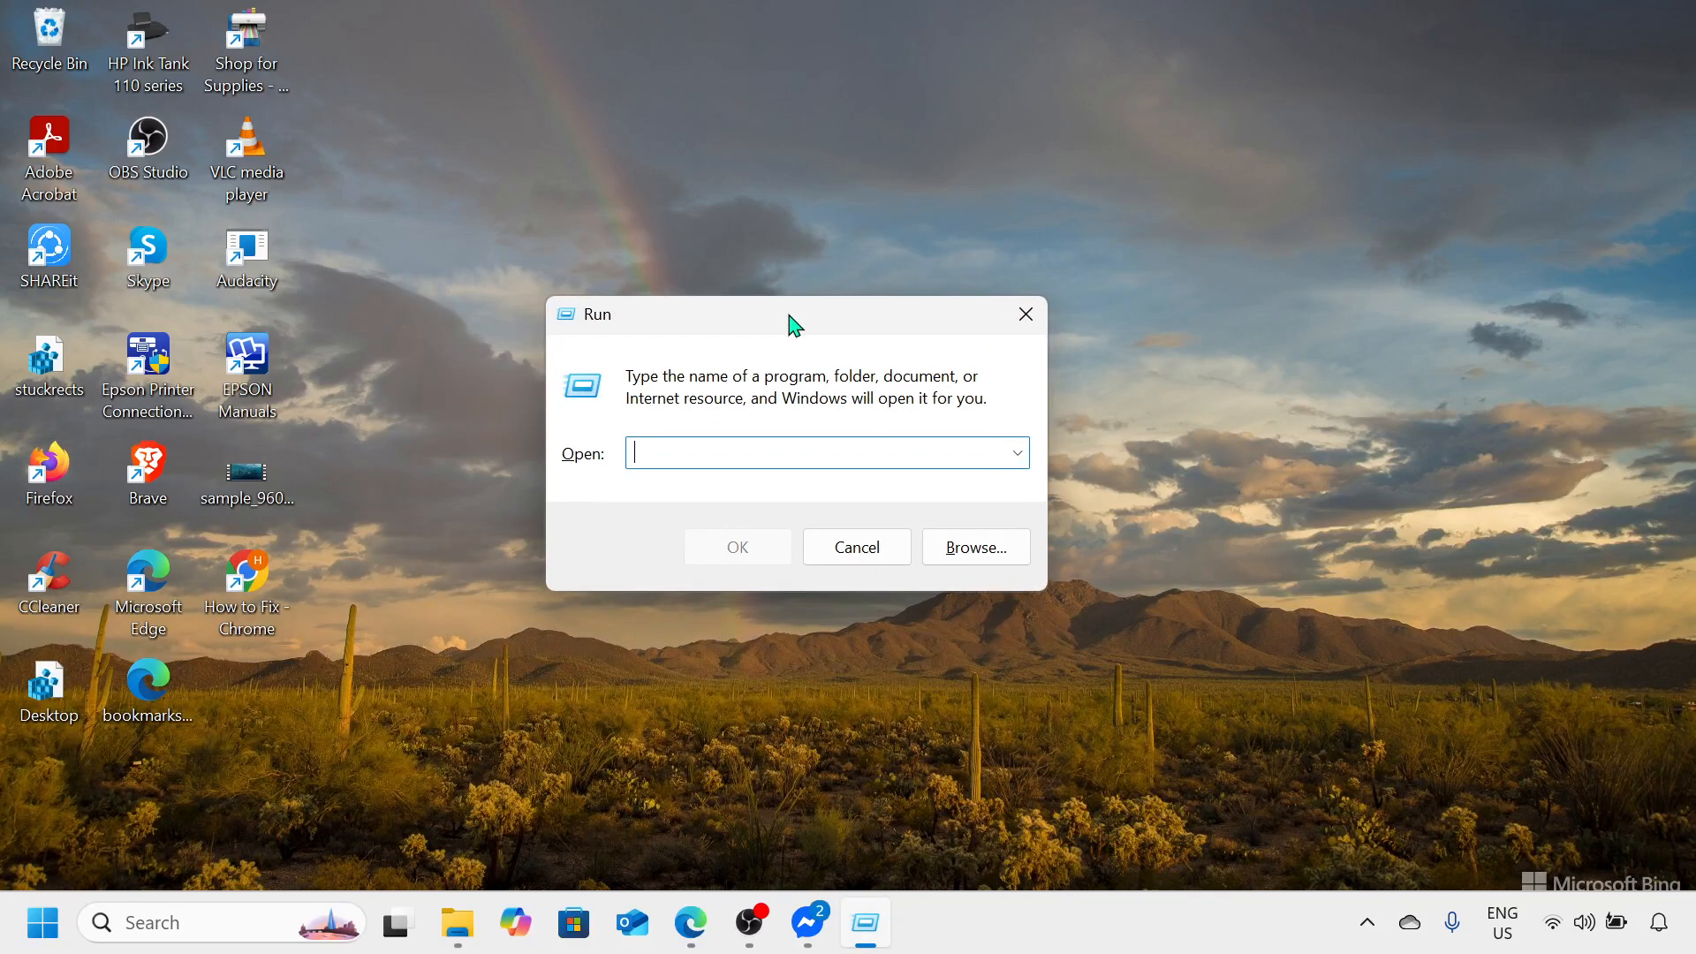
text(regedit)
key(Return)
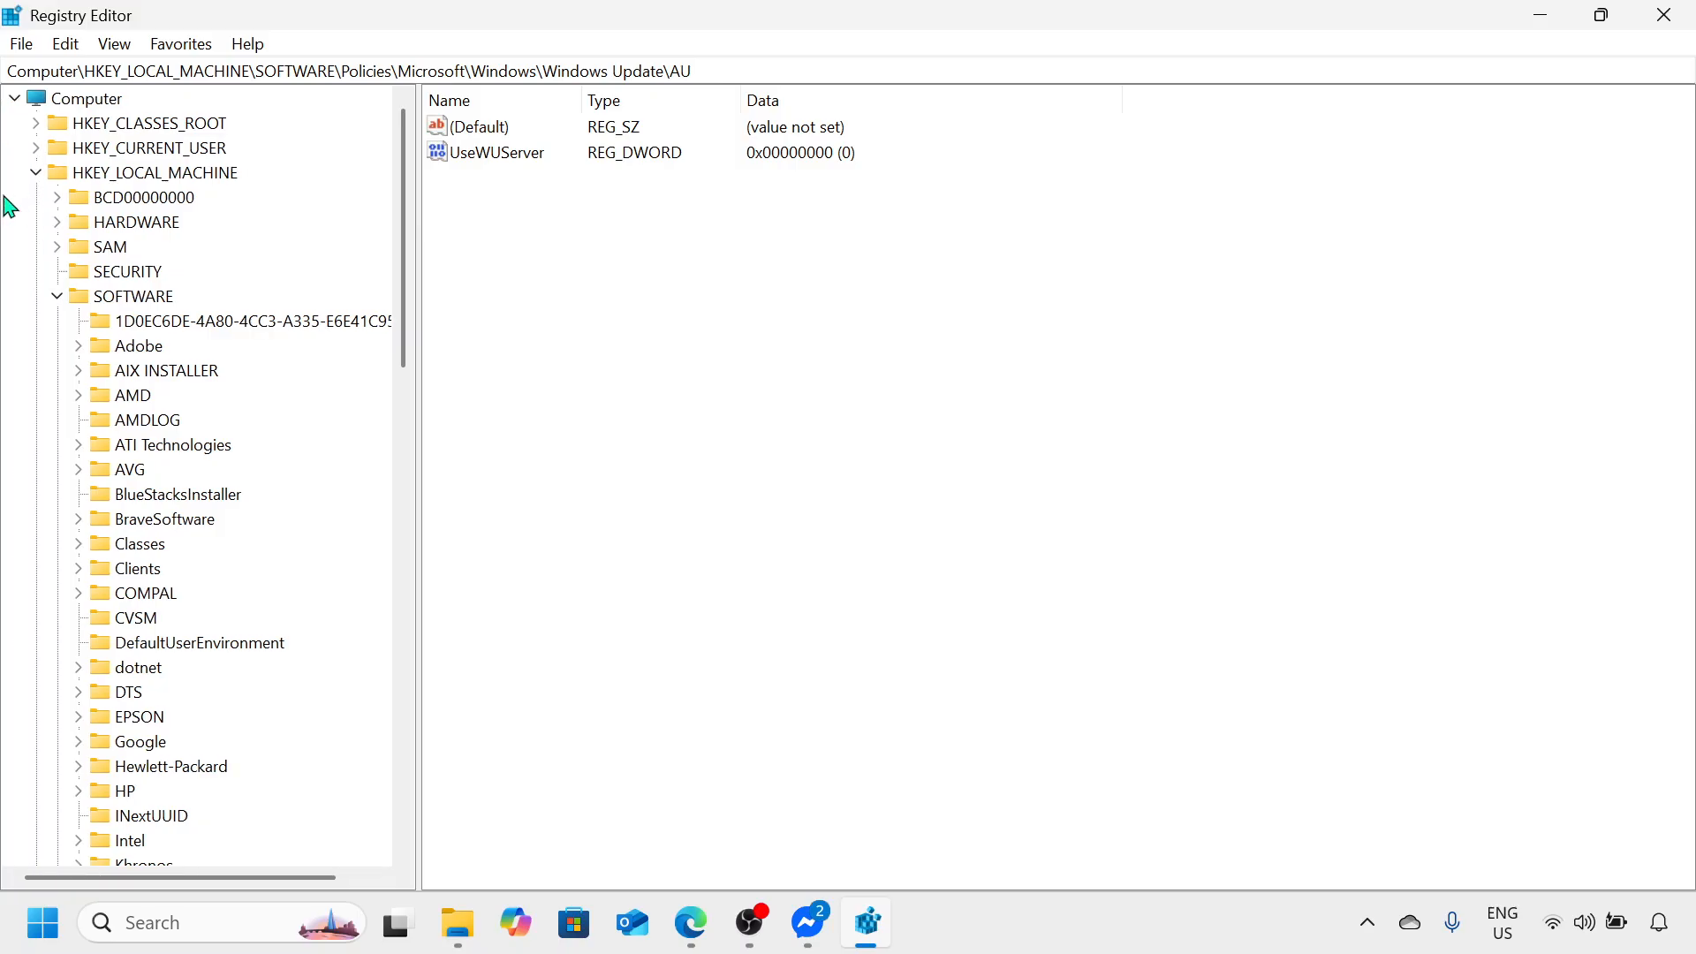
Step: Collapse and re-expand the HKEY_LOCAL_MACHINE key and its SOFTWARE subkey in the registry tree
click(37, 173)
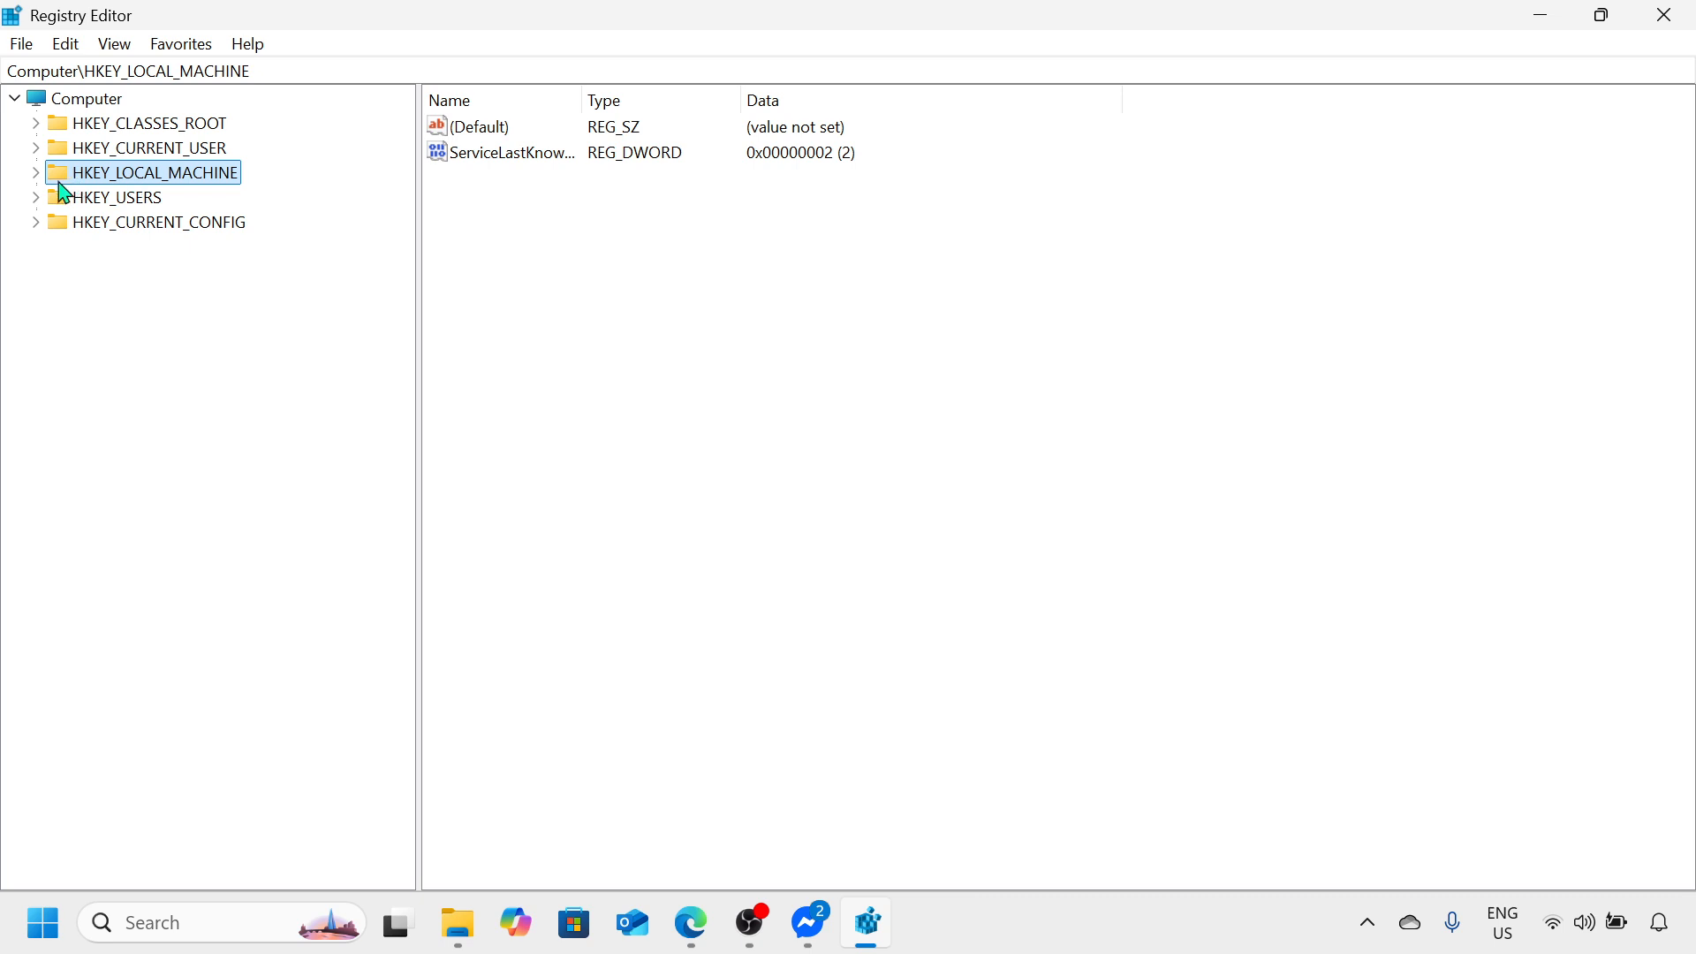
click(37, 174)
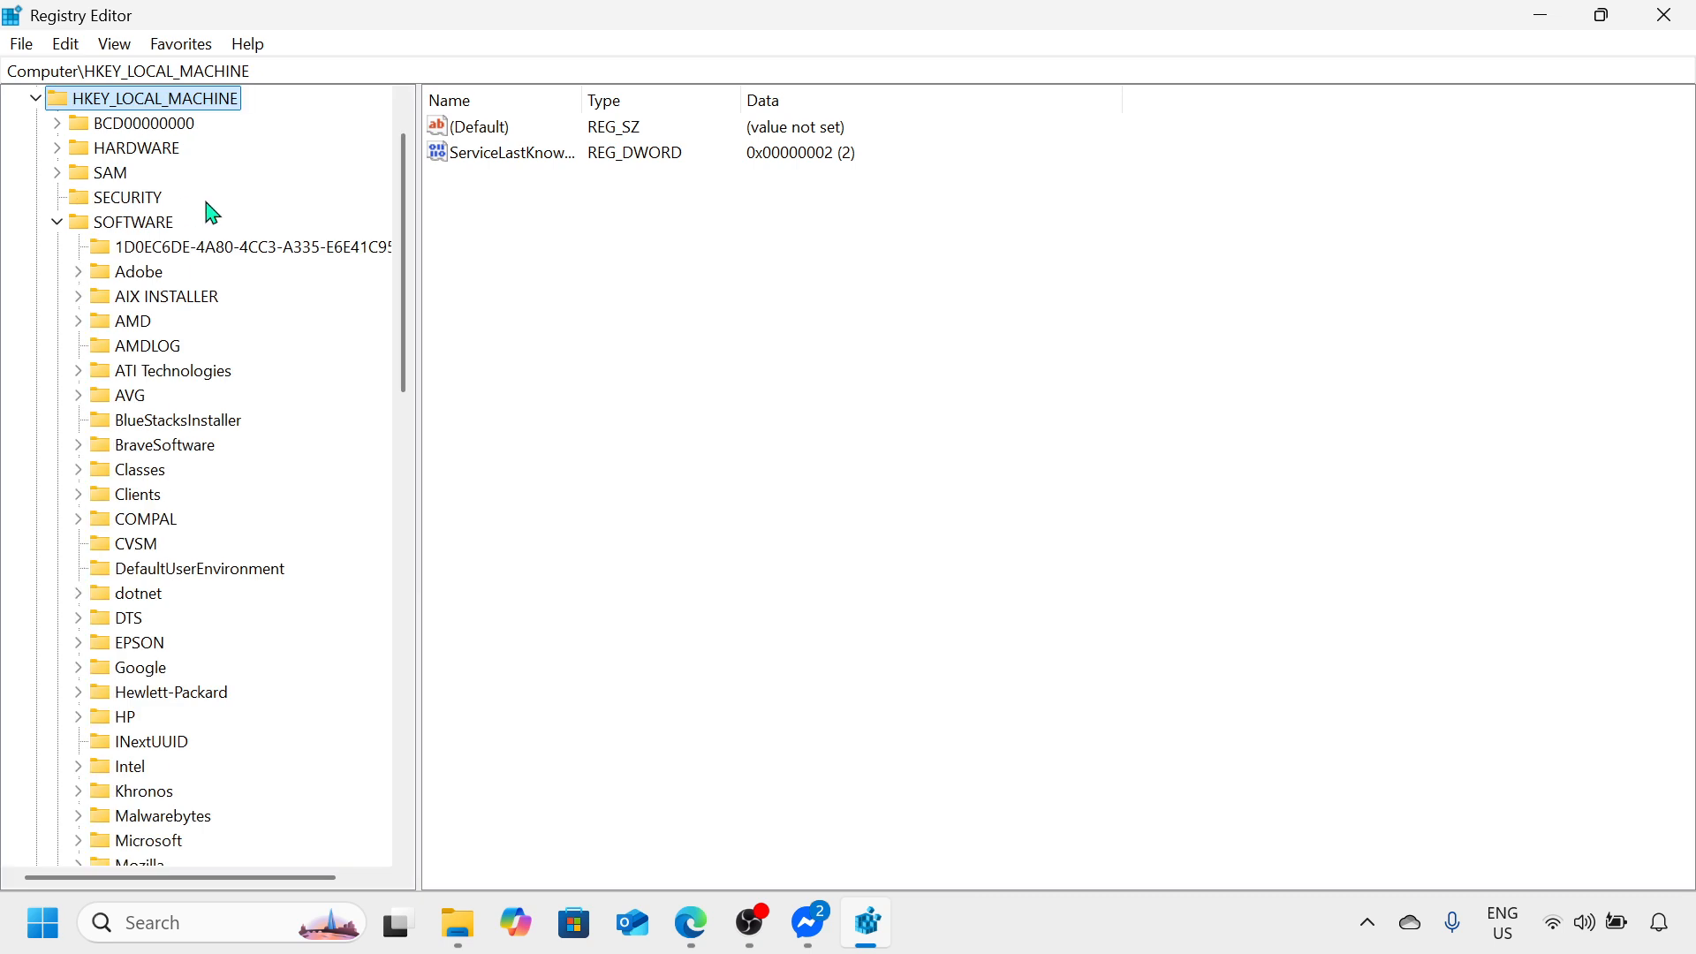
click(58, 222)
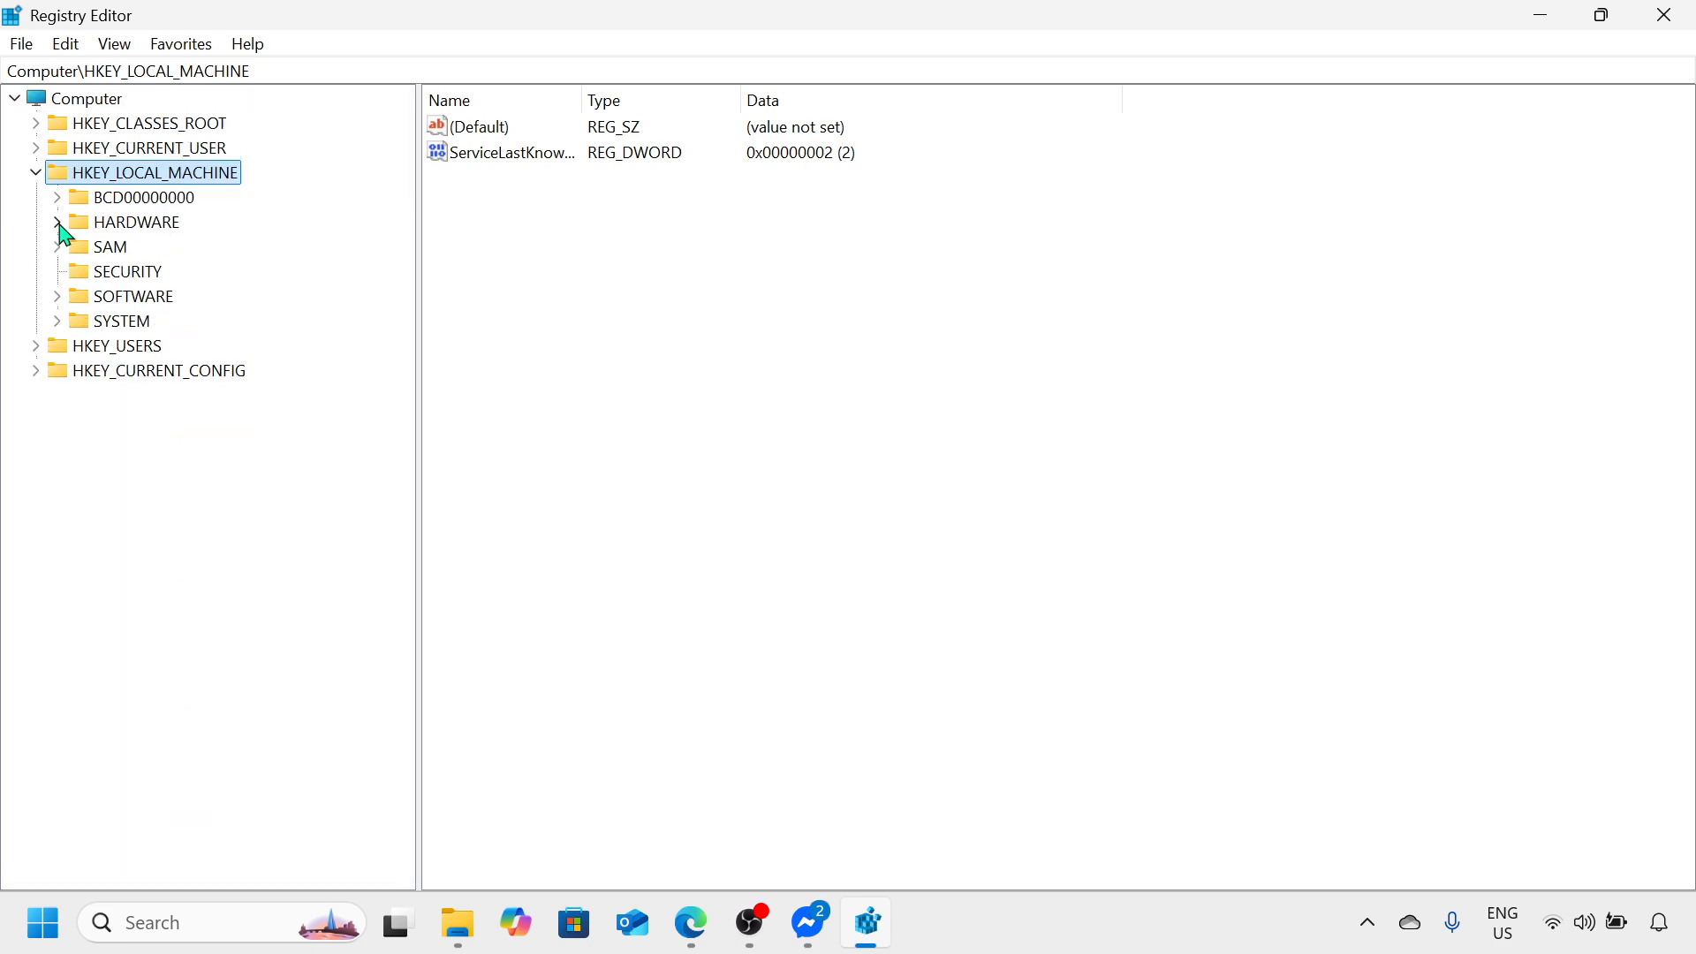
click(59, 296)
Step: Collapse the Policies key under HKEY_LOCAL_MACHINE\SOFTWARE to shorten the registry tree
scroll(62, 300, down, 3)
scroll(62, 303, down, 5)
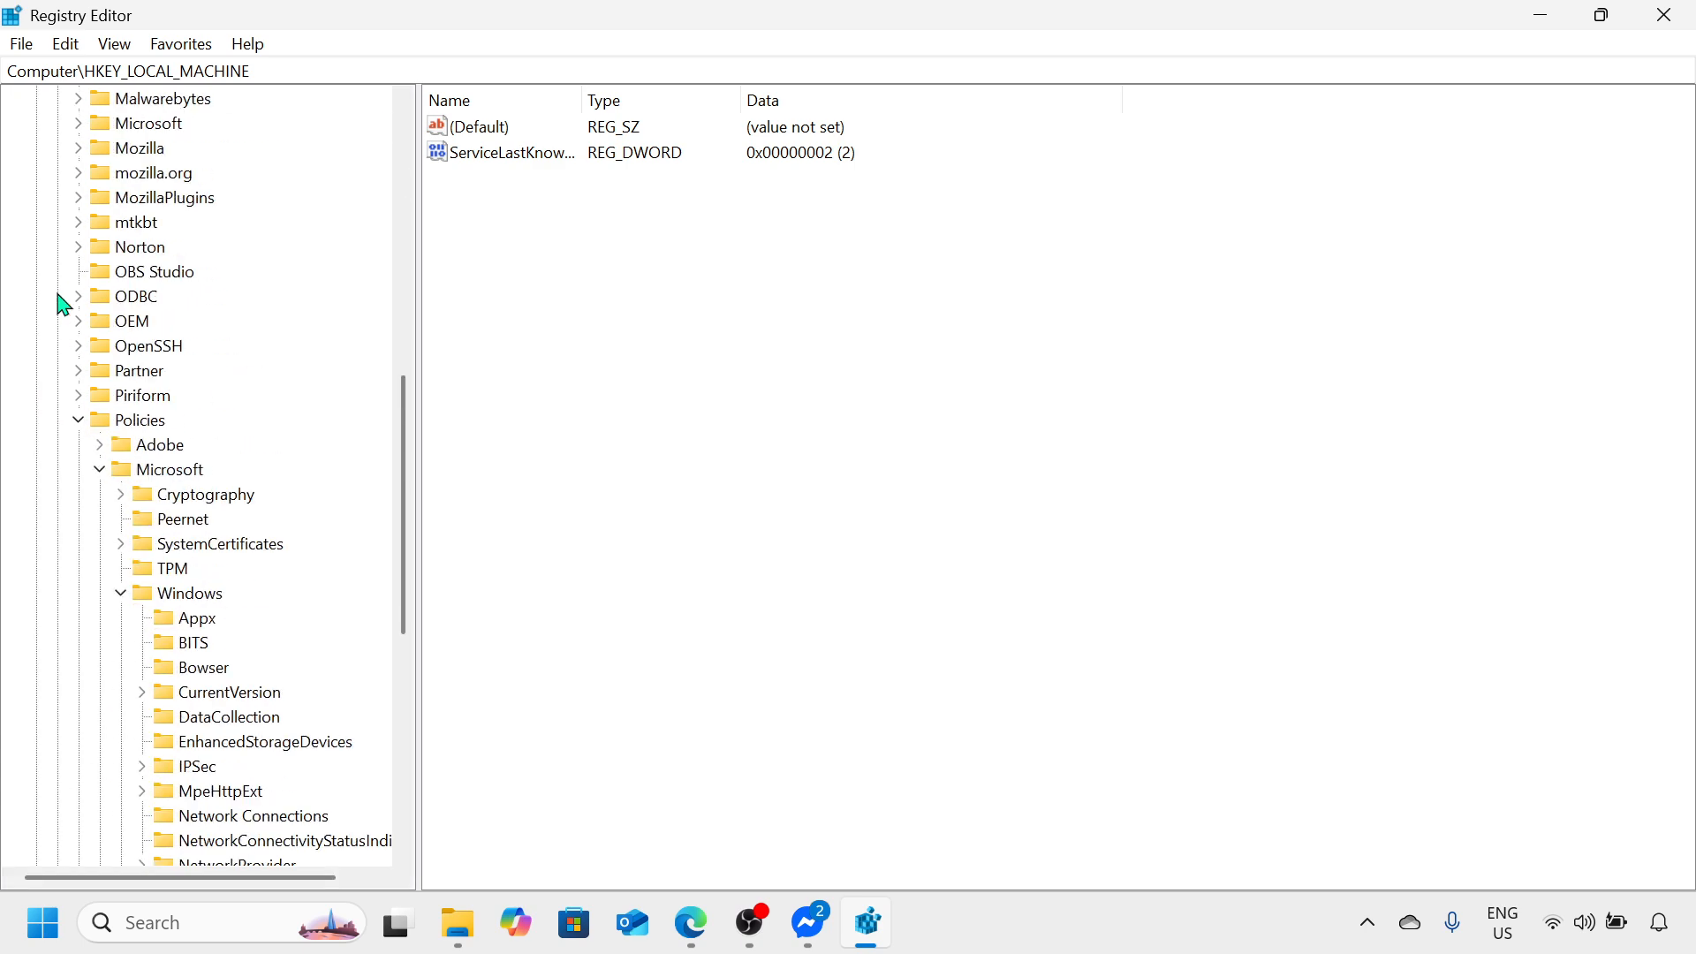
scroll(61, 303, down, 8)
scroll(62, 303, up, 5)
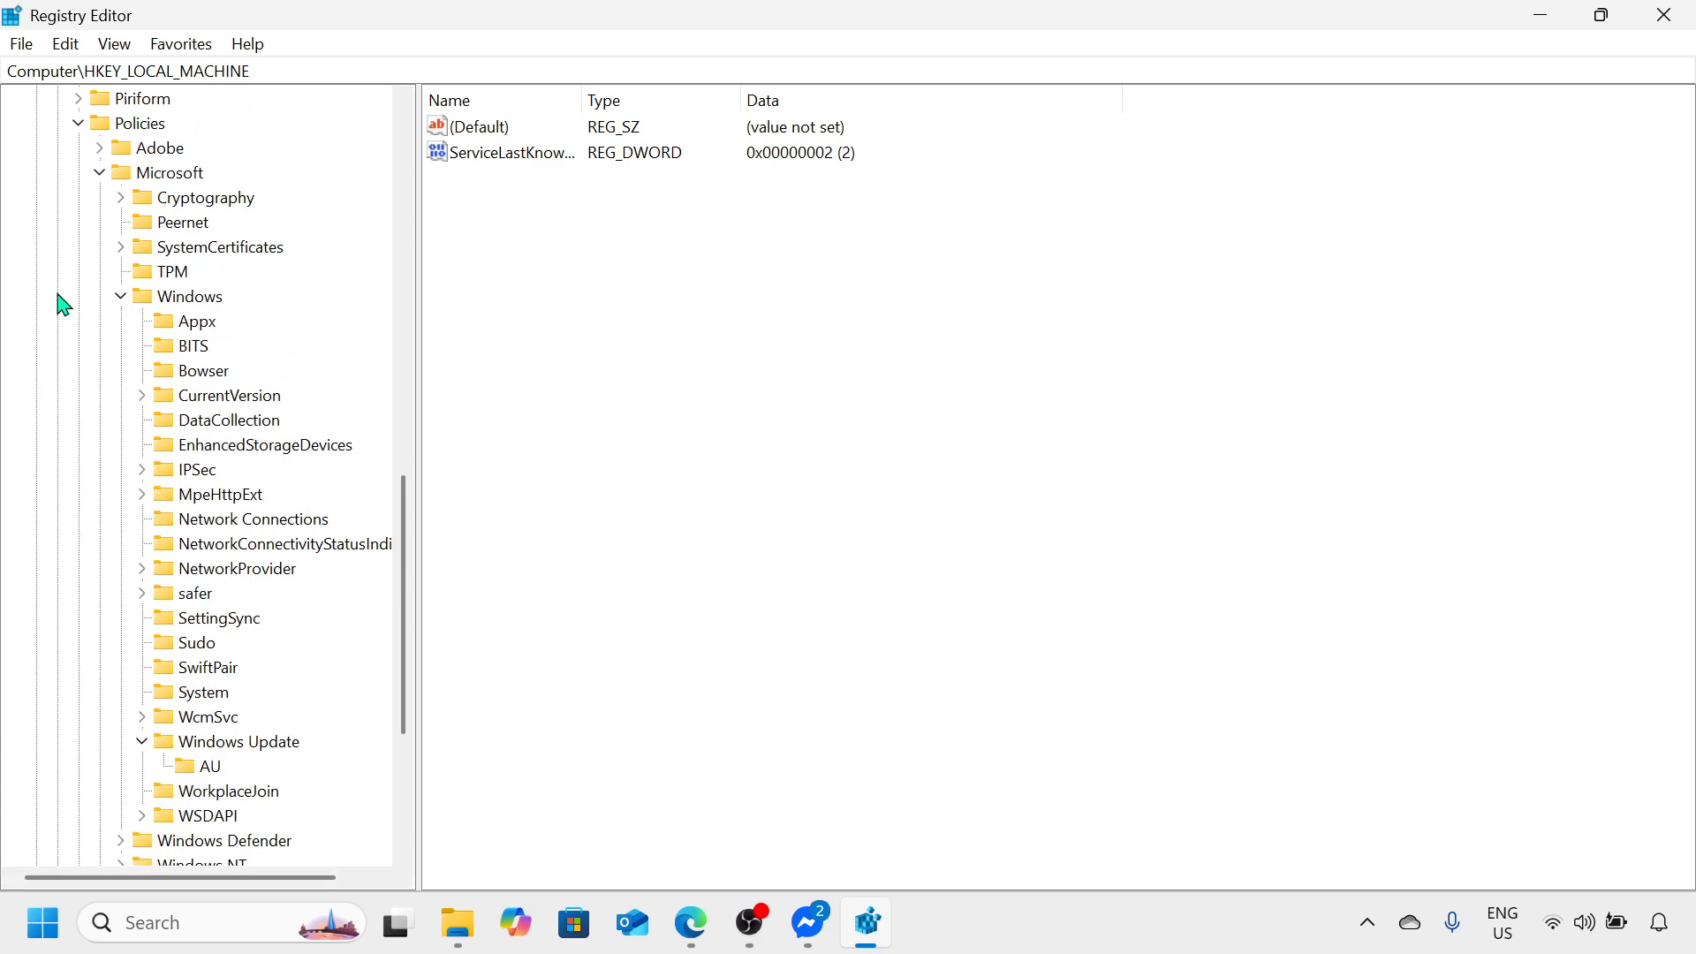
scroll(61, 303, up, 2)
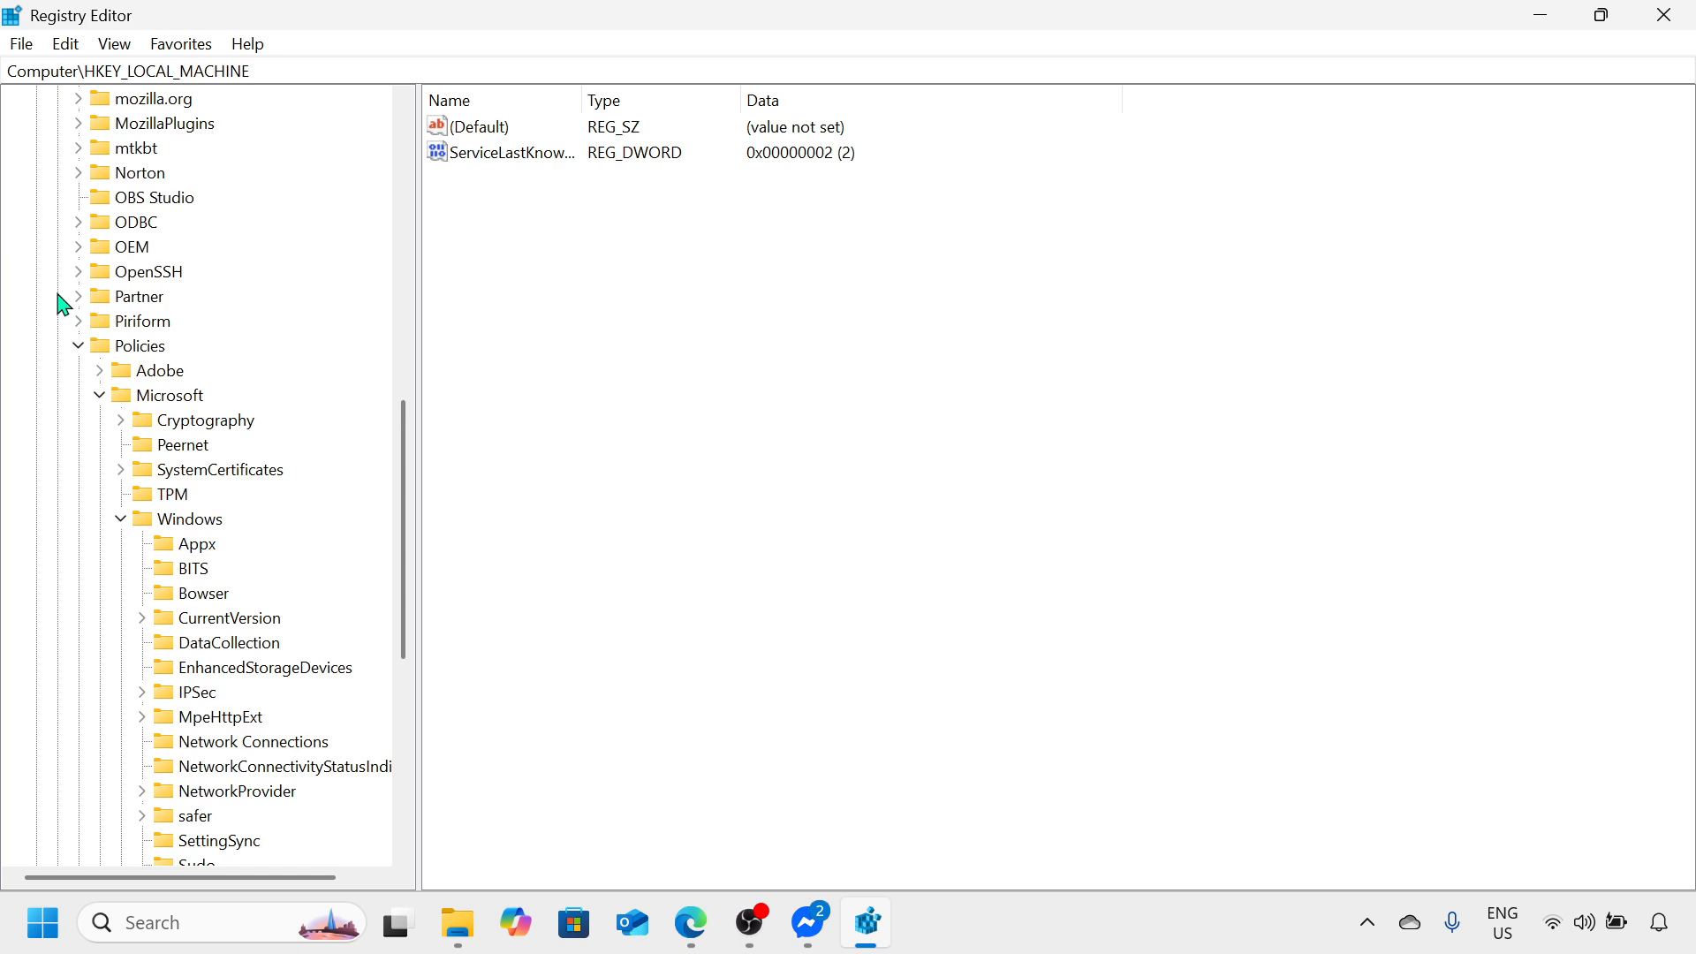
click(80, 347)
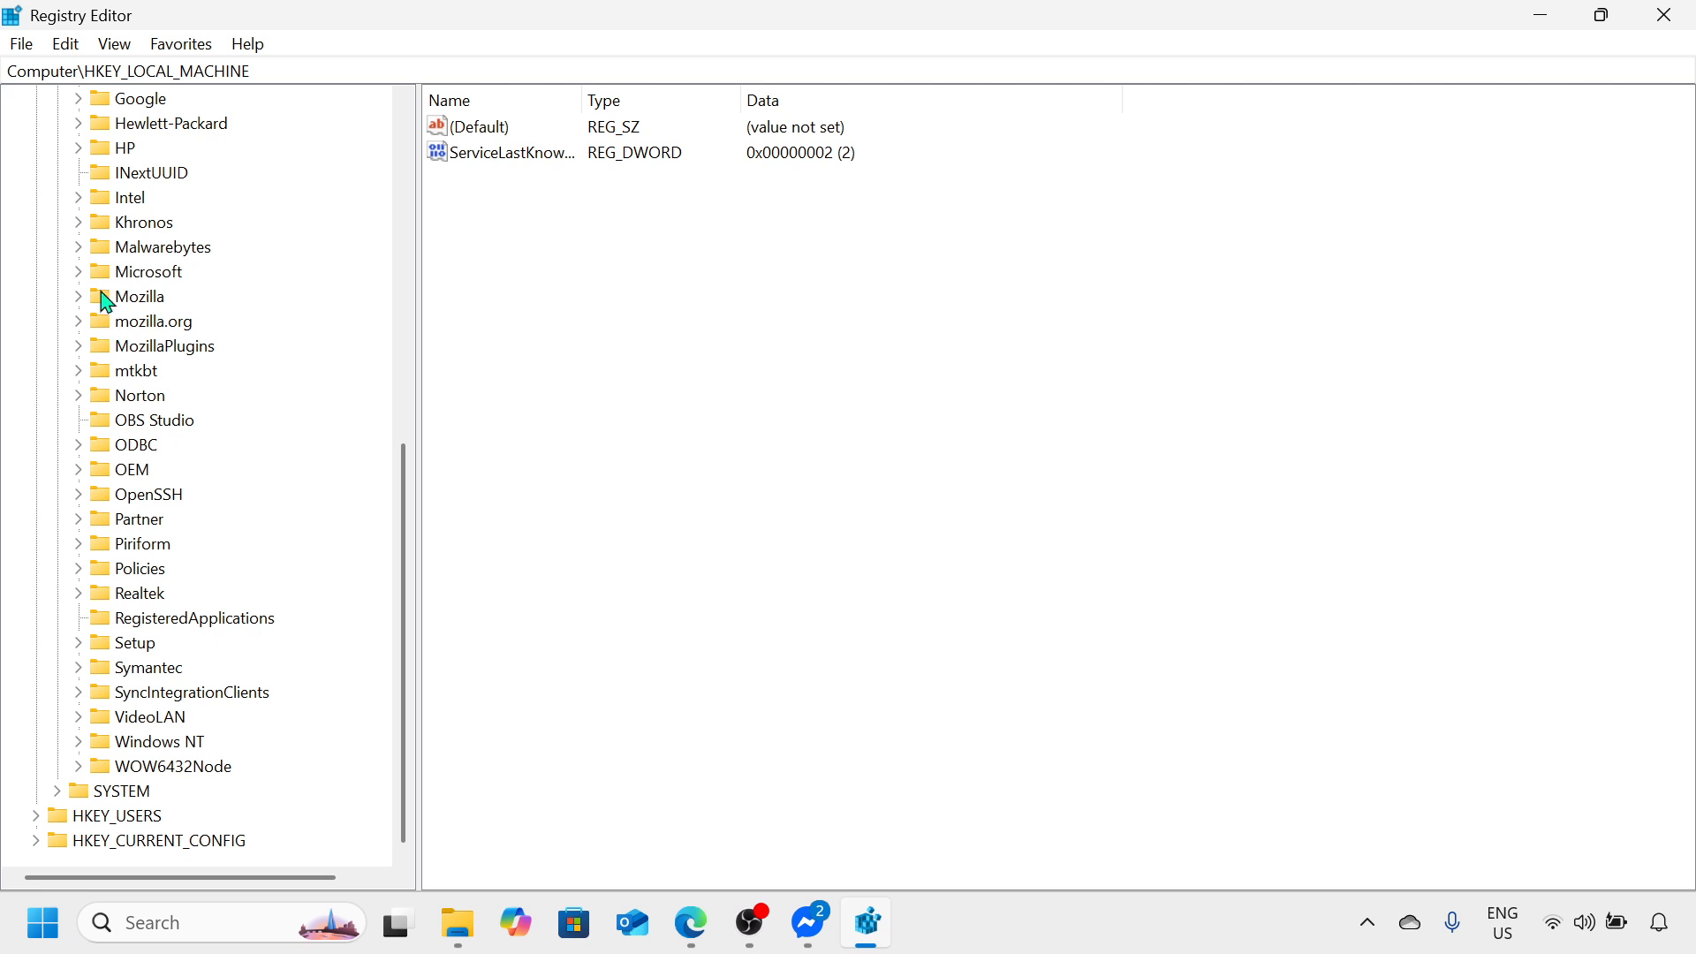
Step: Expand the Microsoft key under SOFTWARE down through Windows NT to CurrentVersion
scroll(106, 302, up, 1)
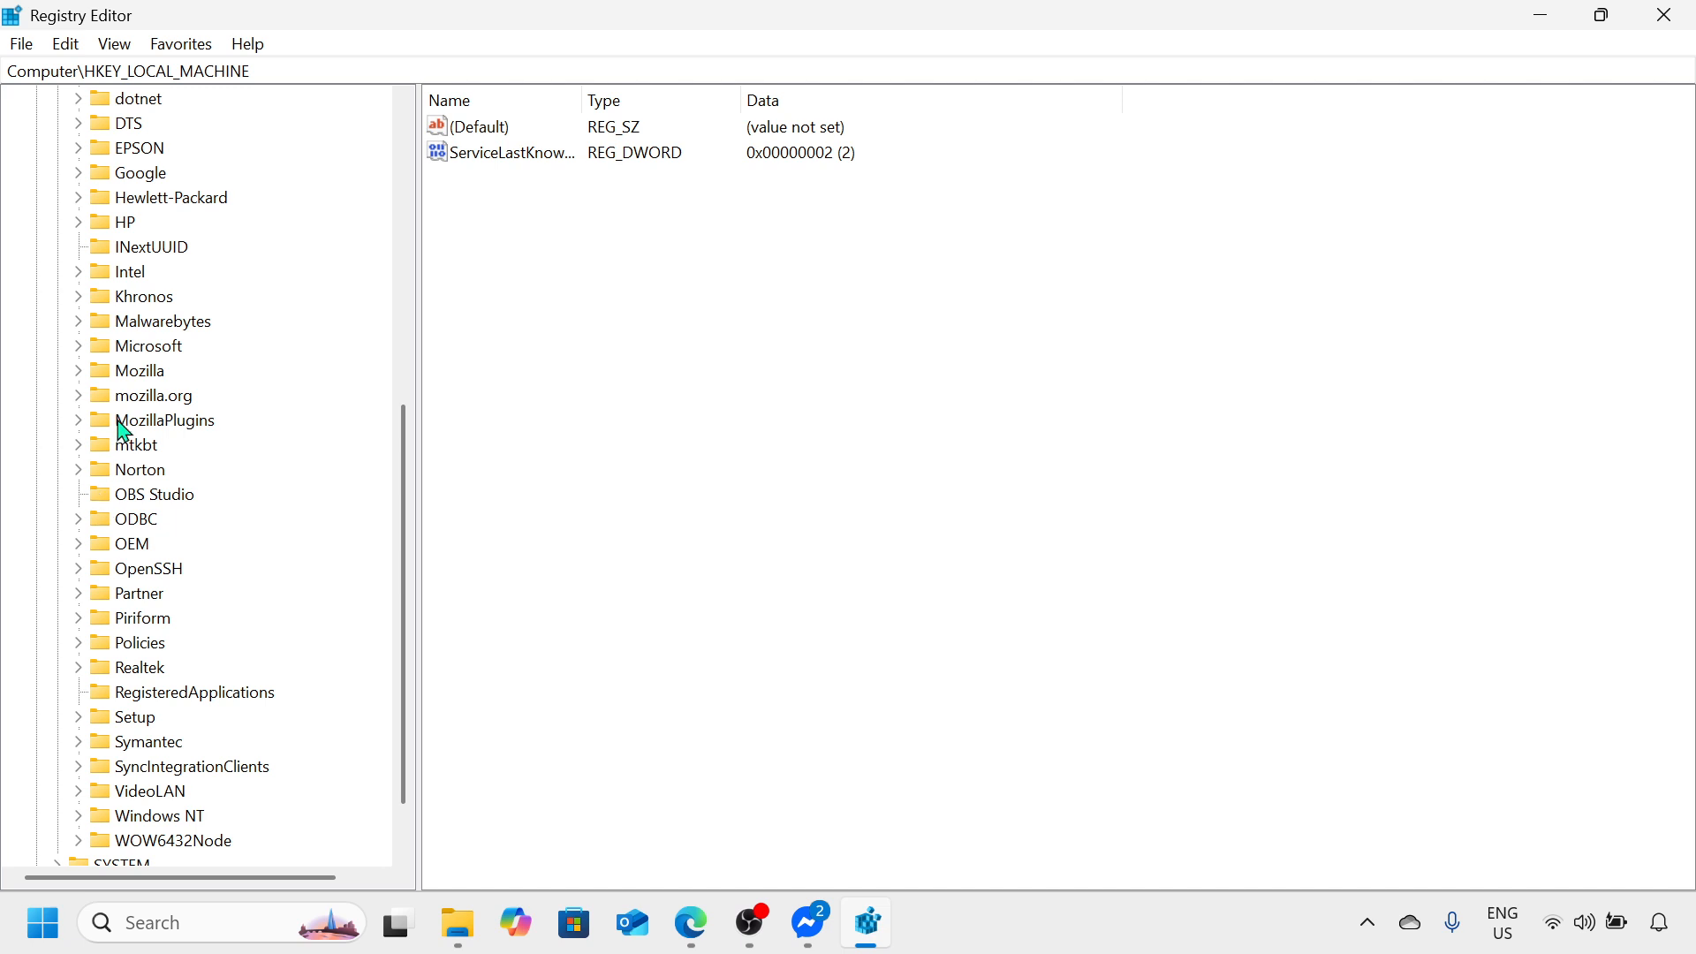
click(79, 345)
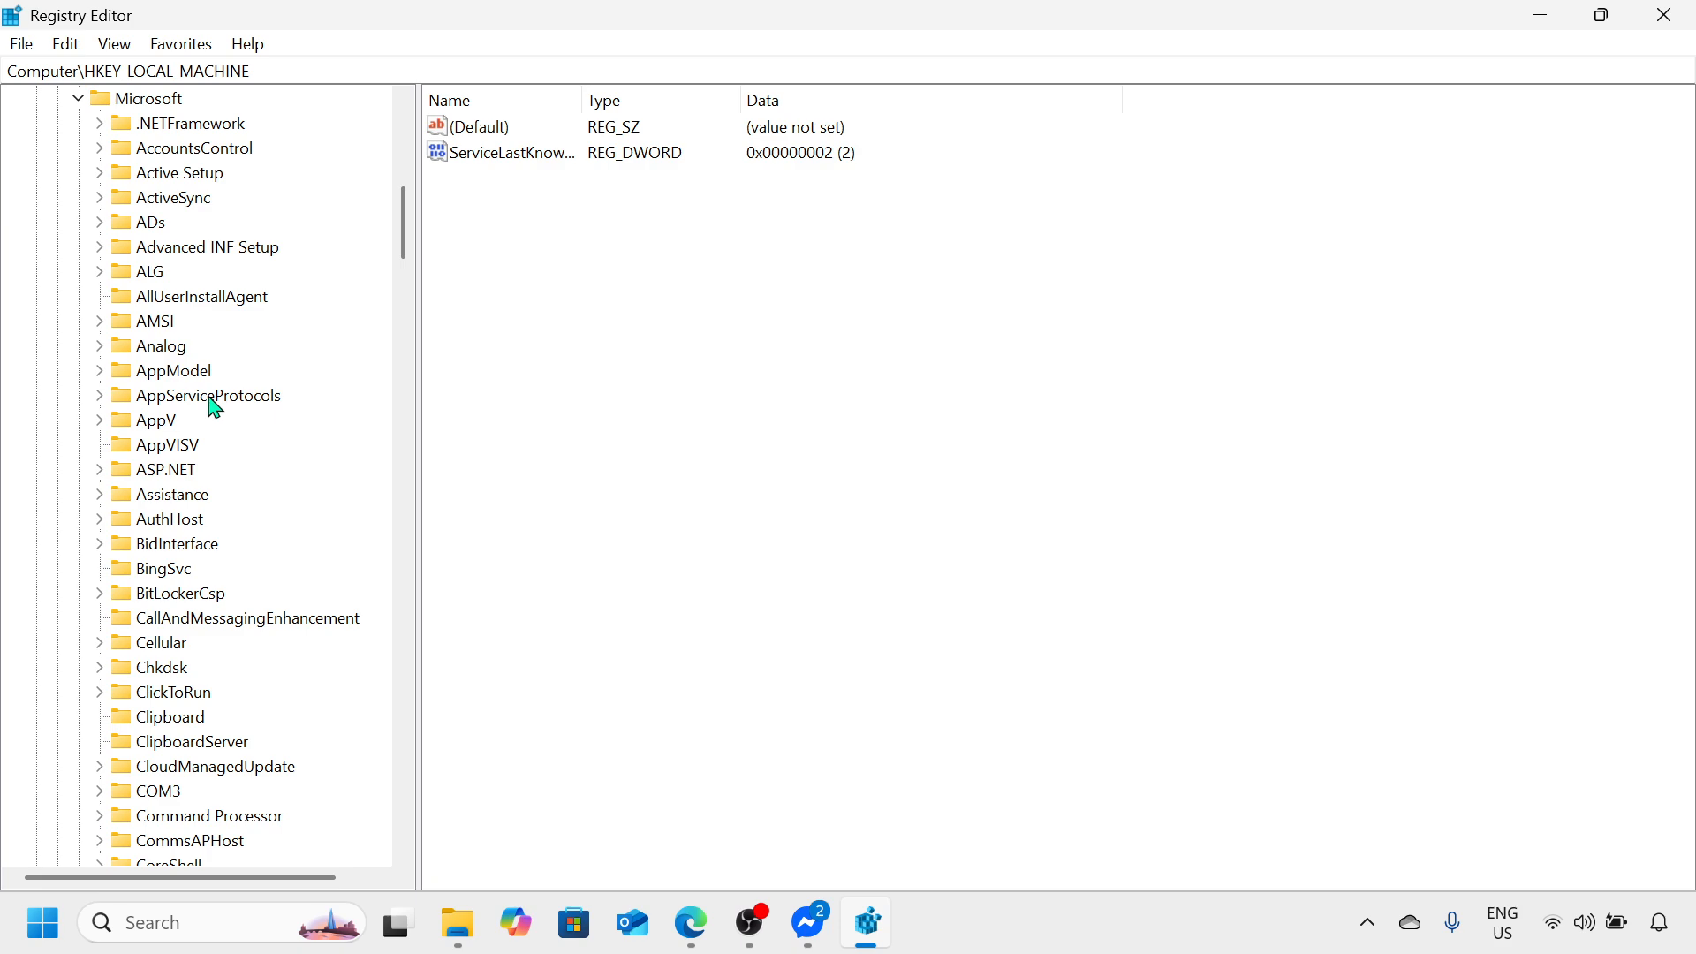
scroll(215, 380, down, 16)
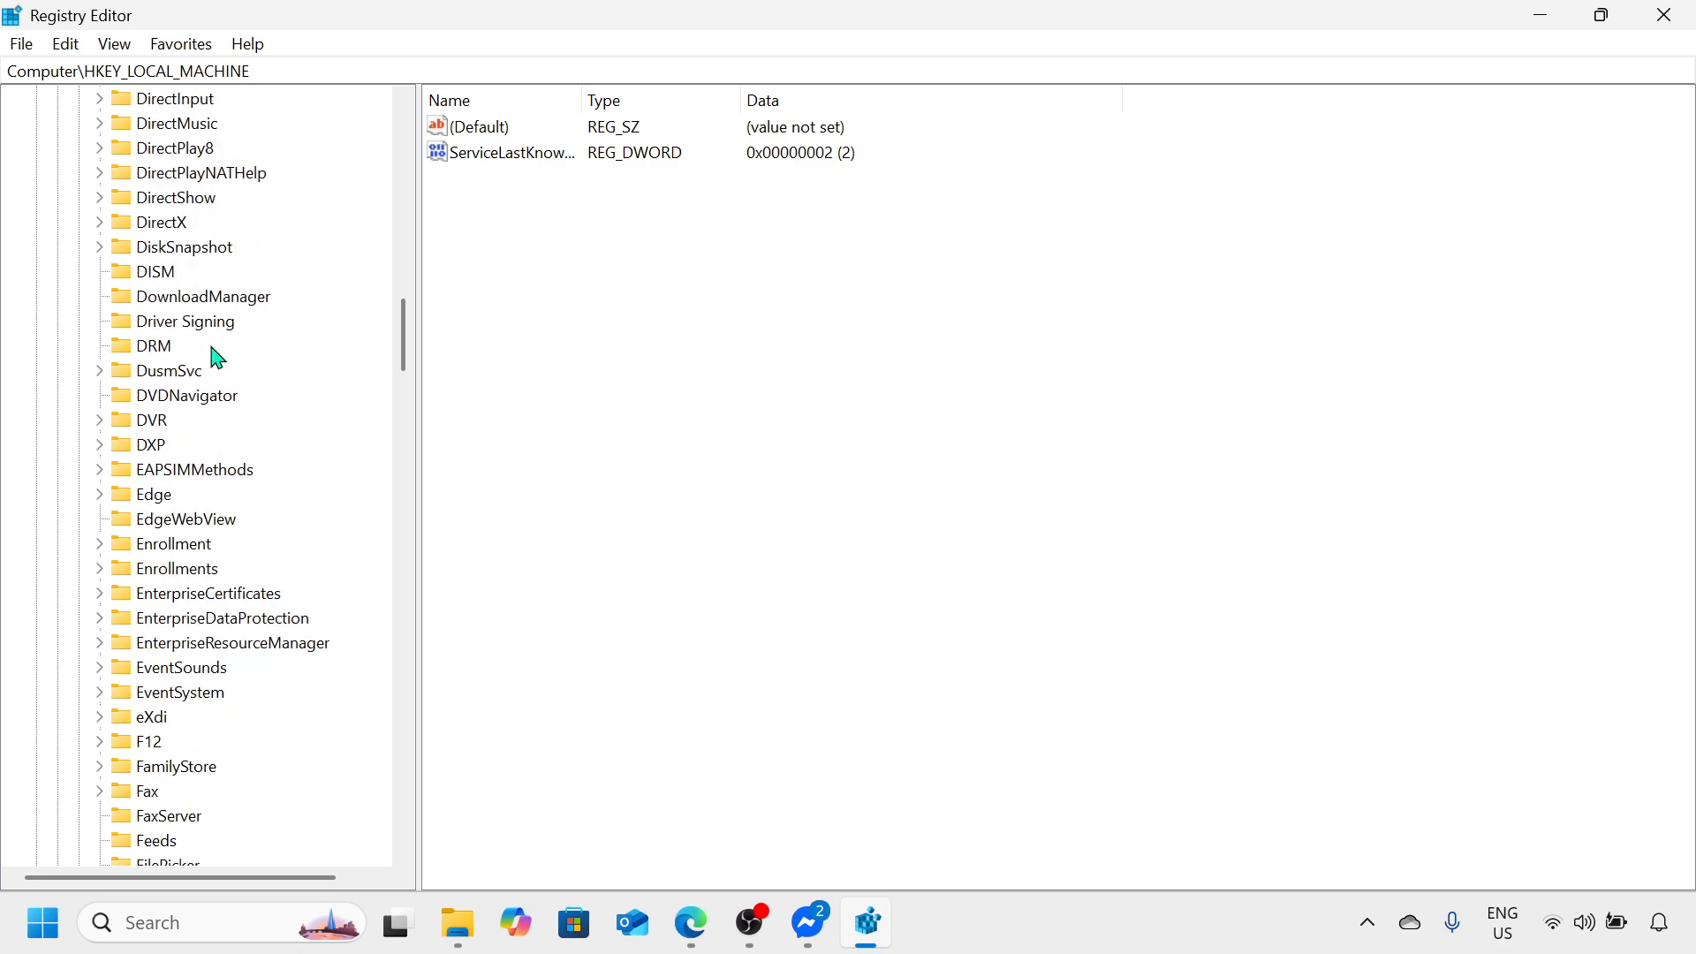
scroll(217, 357, down, 20)
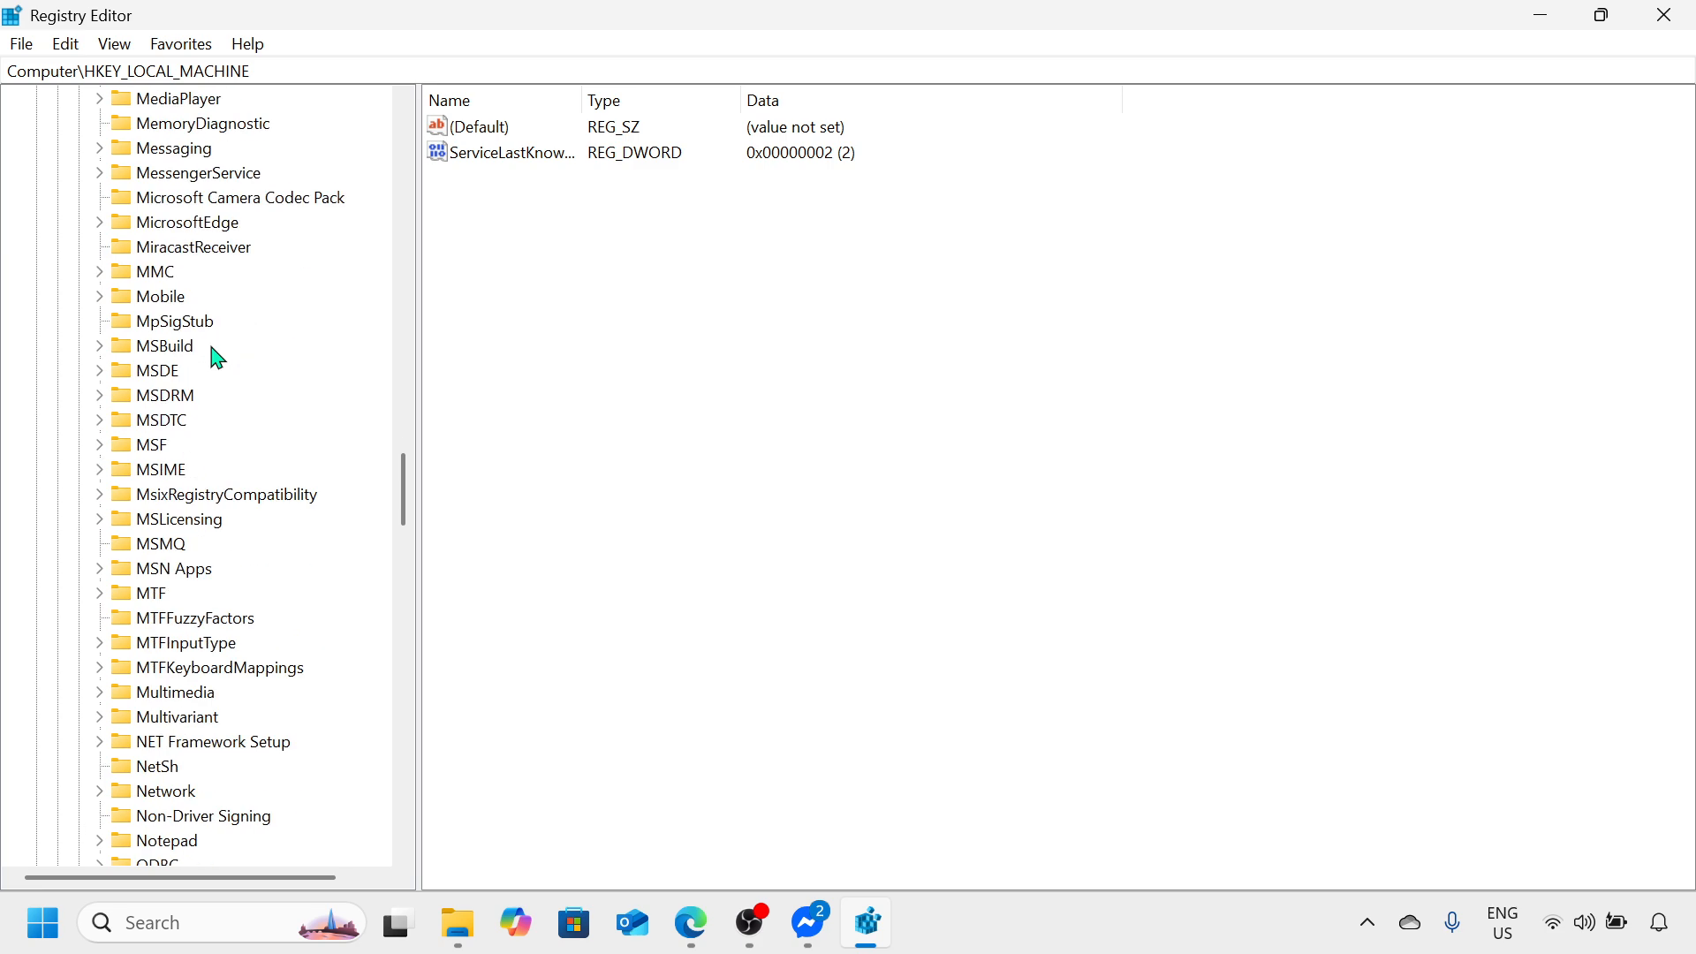
scroll(218, 357, down, 20)
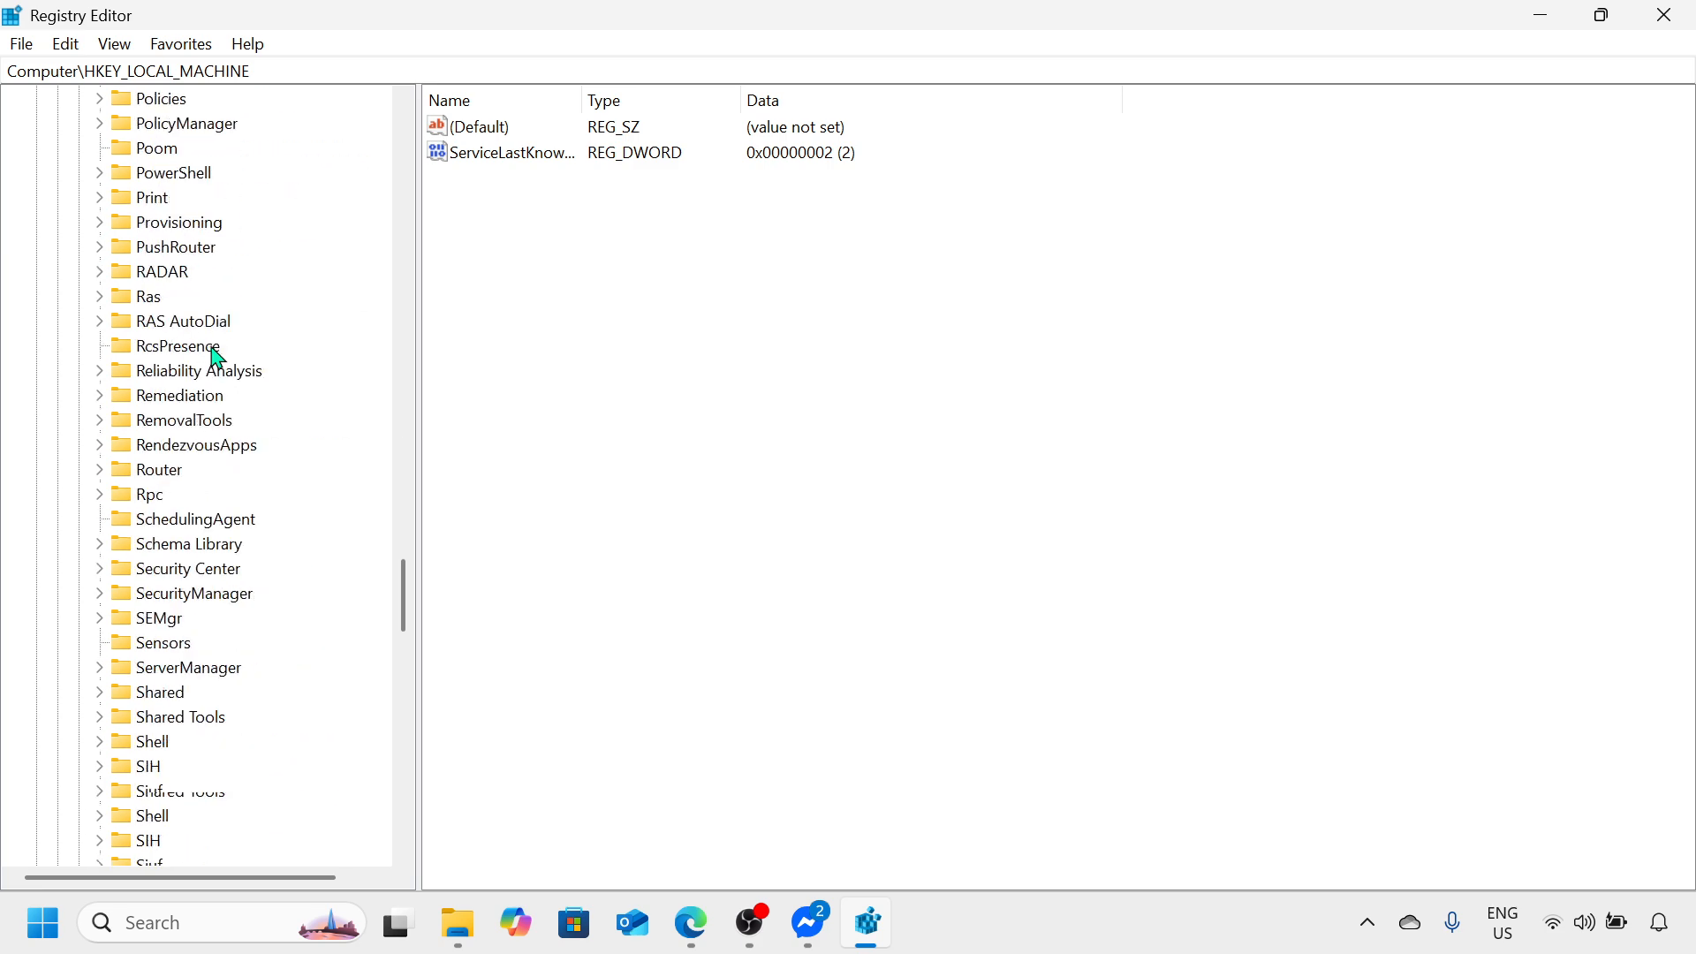
scroll(217, 358, down, 6)
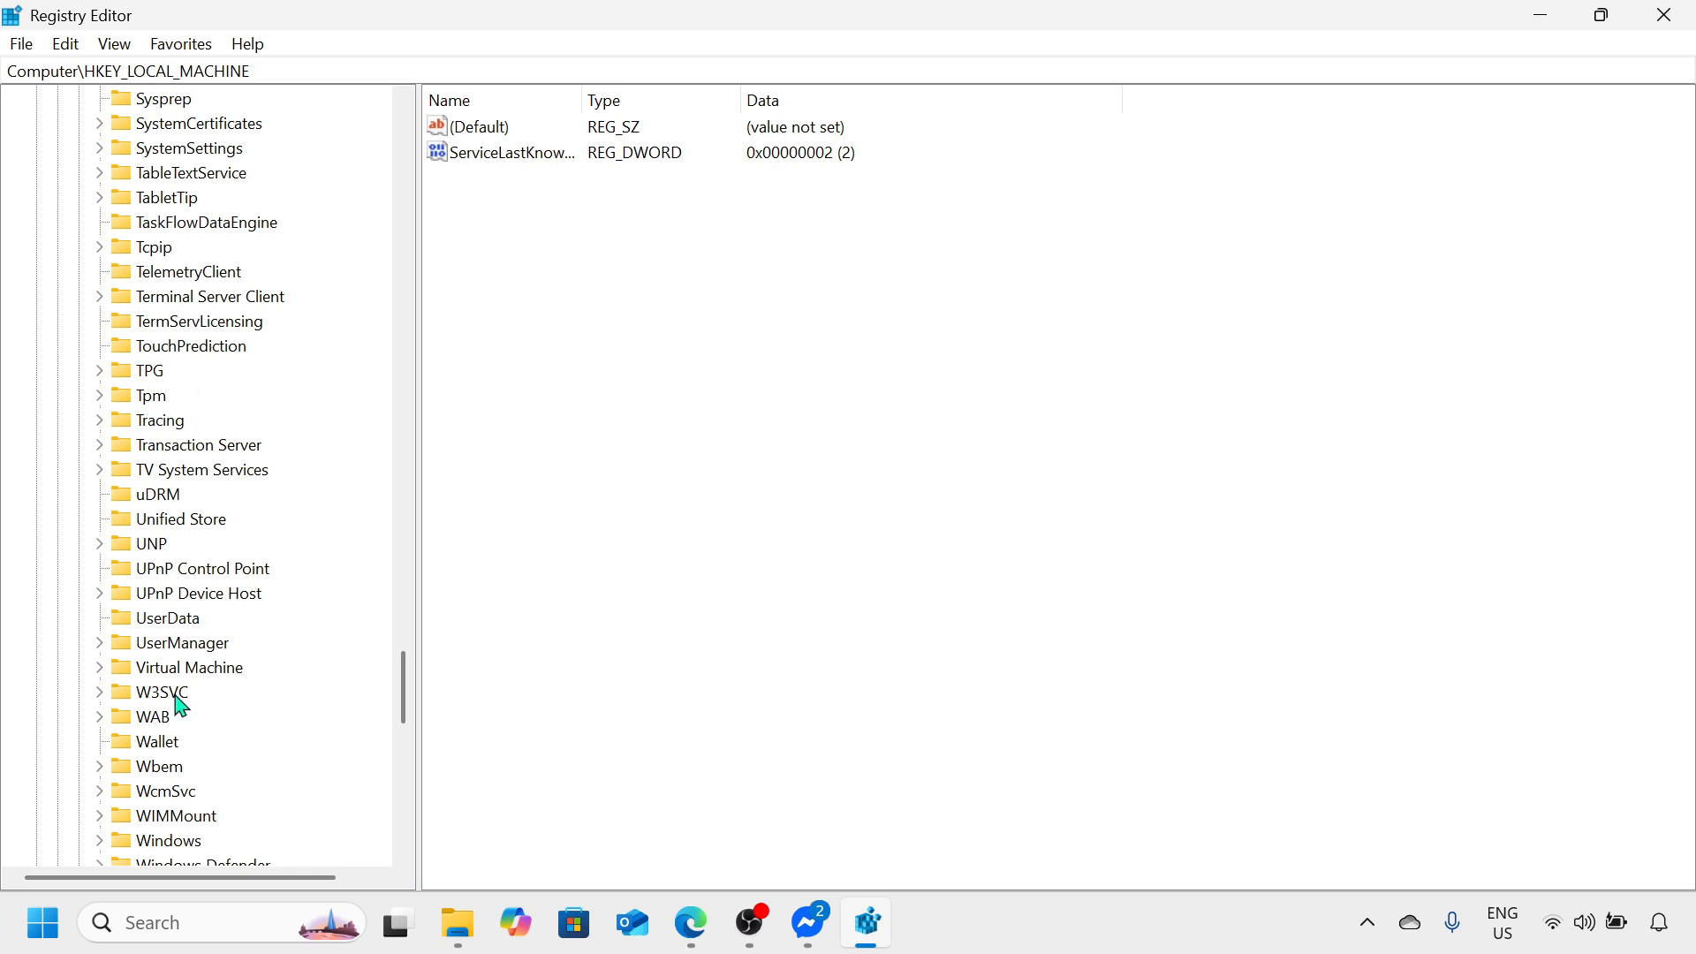
scroll(176, 699, down, 5)
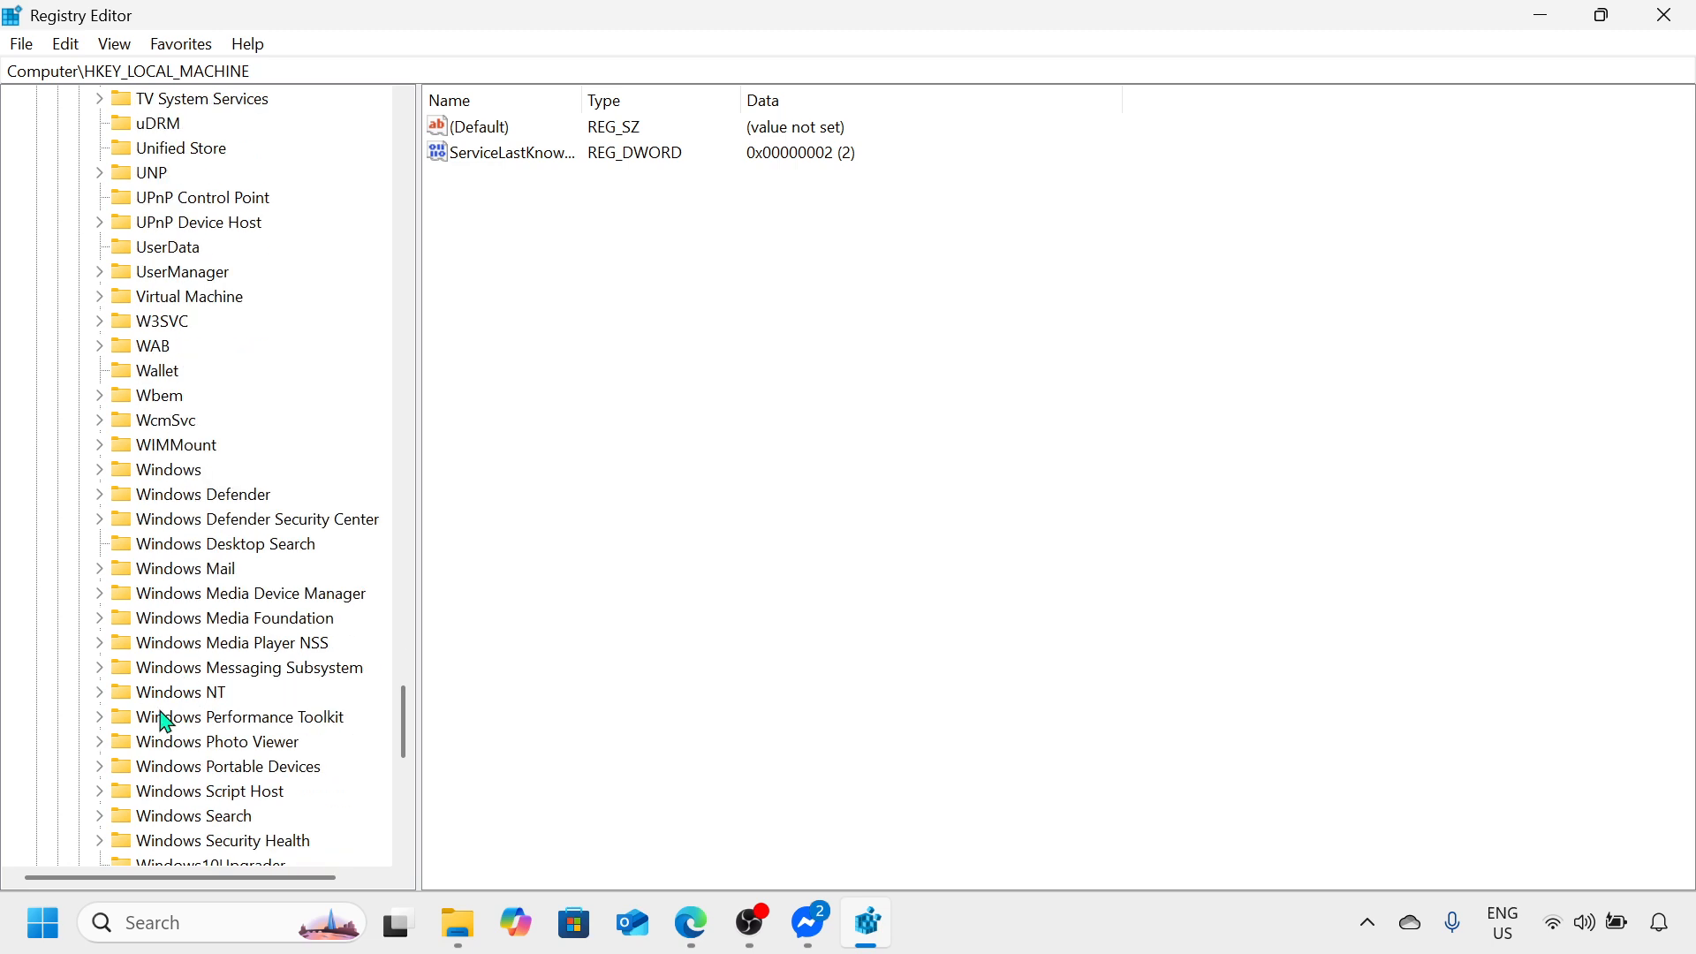
click(180, 695)
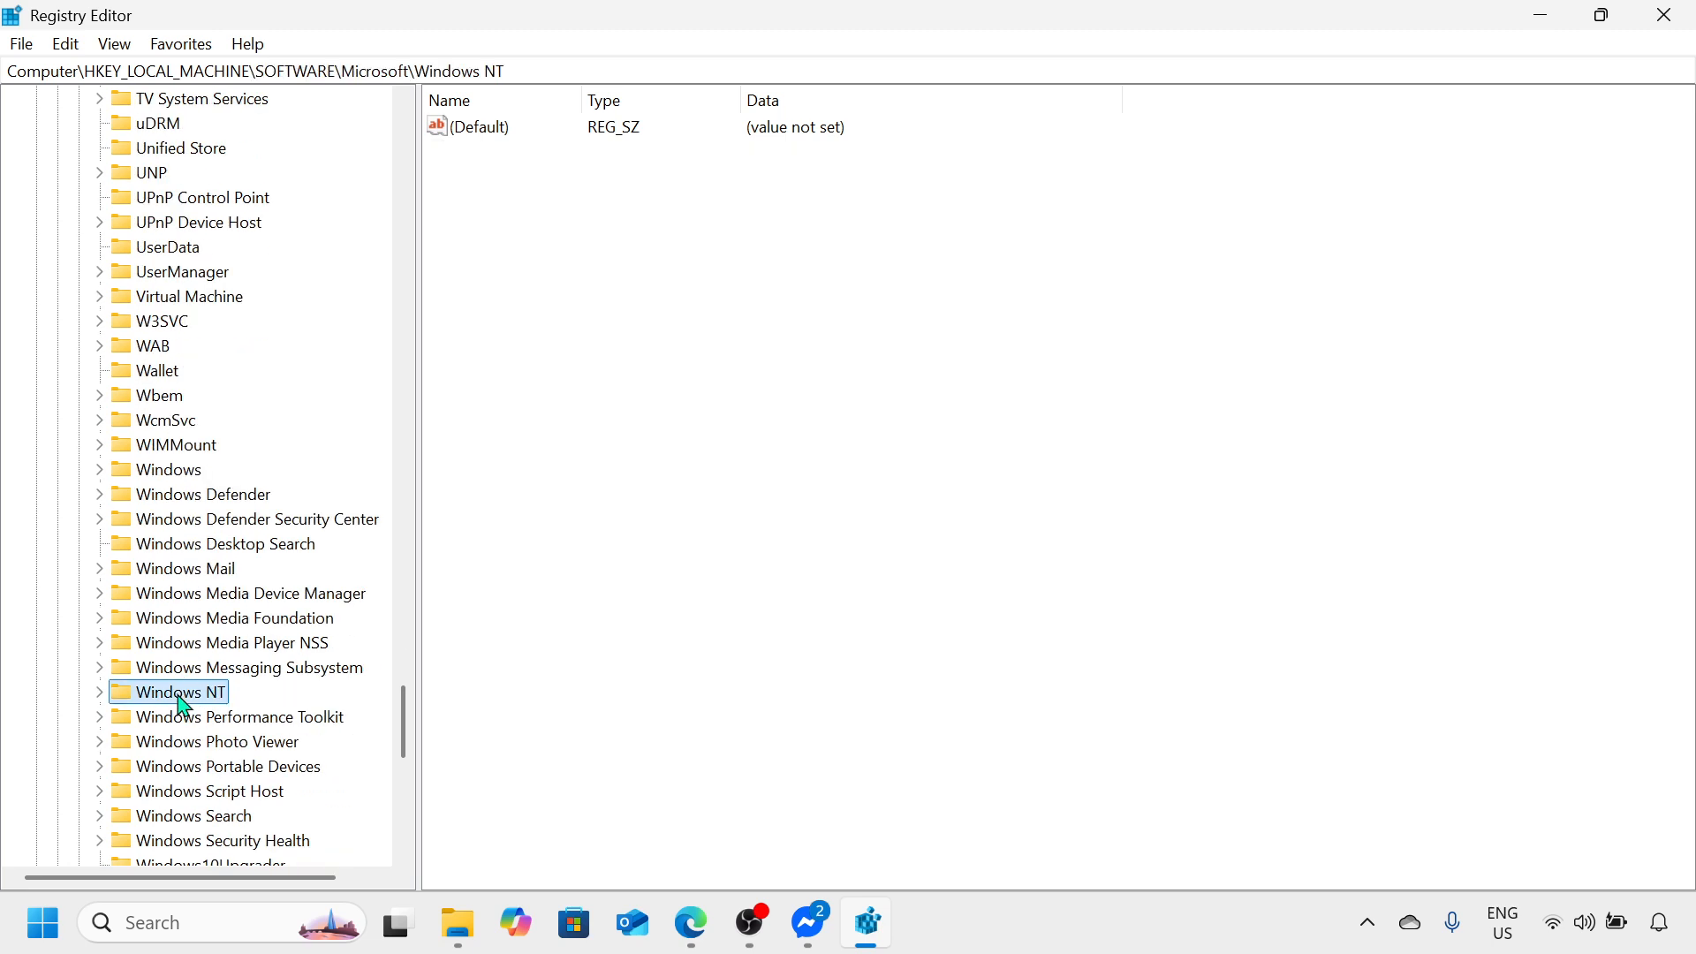
click(101, 697)
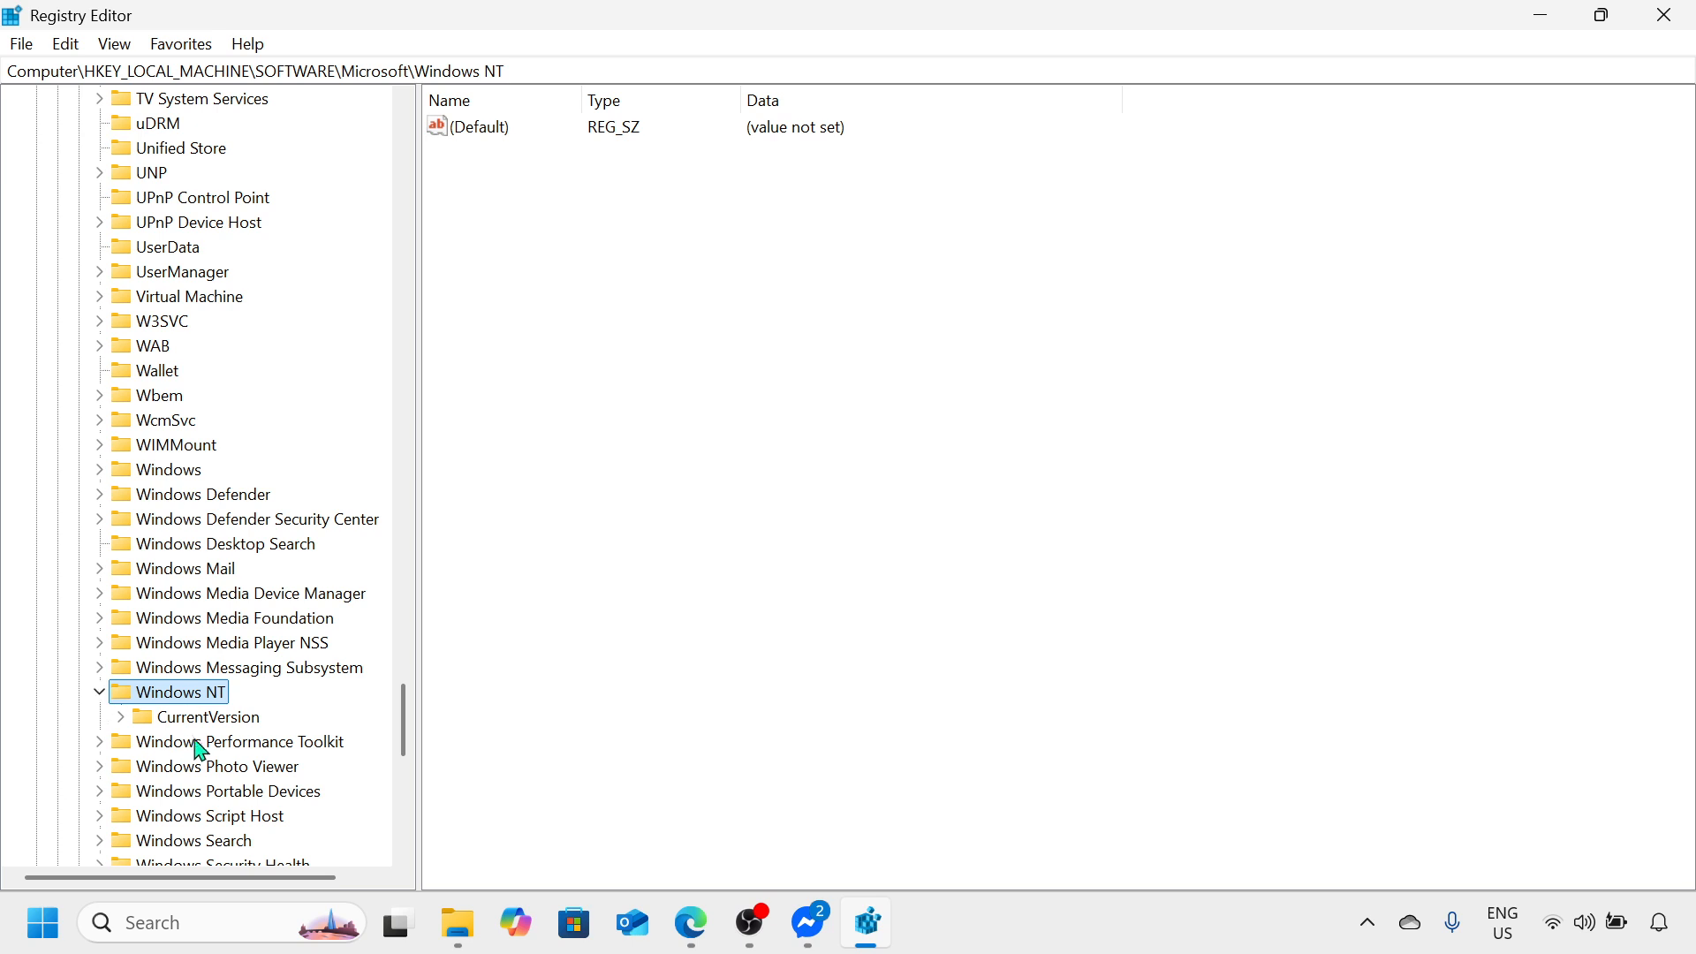
click(123, 718)
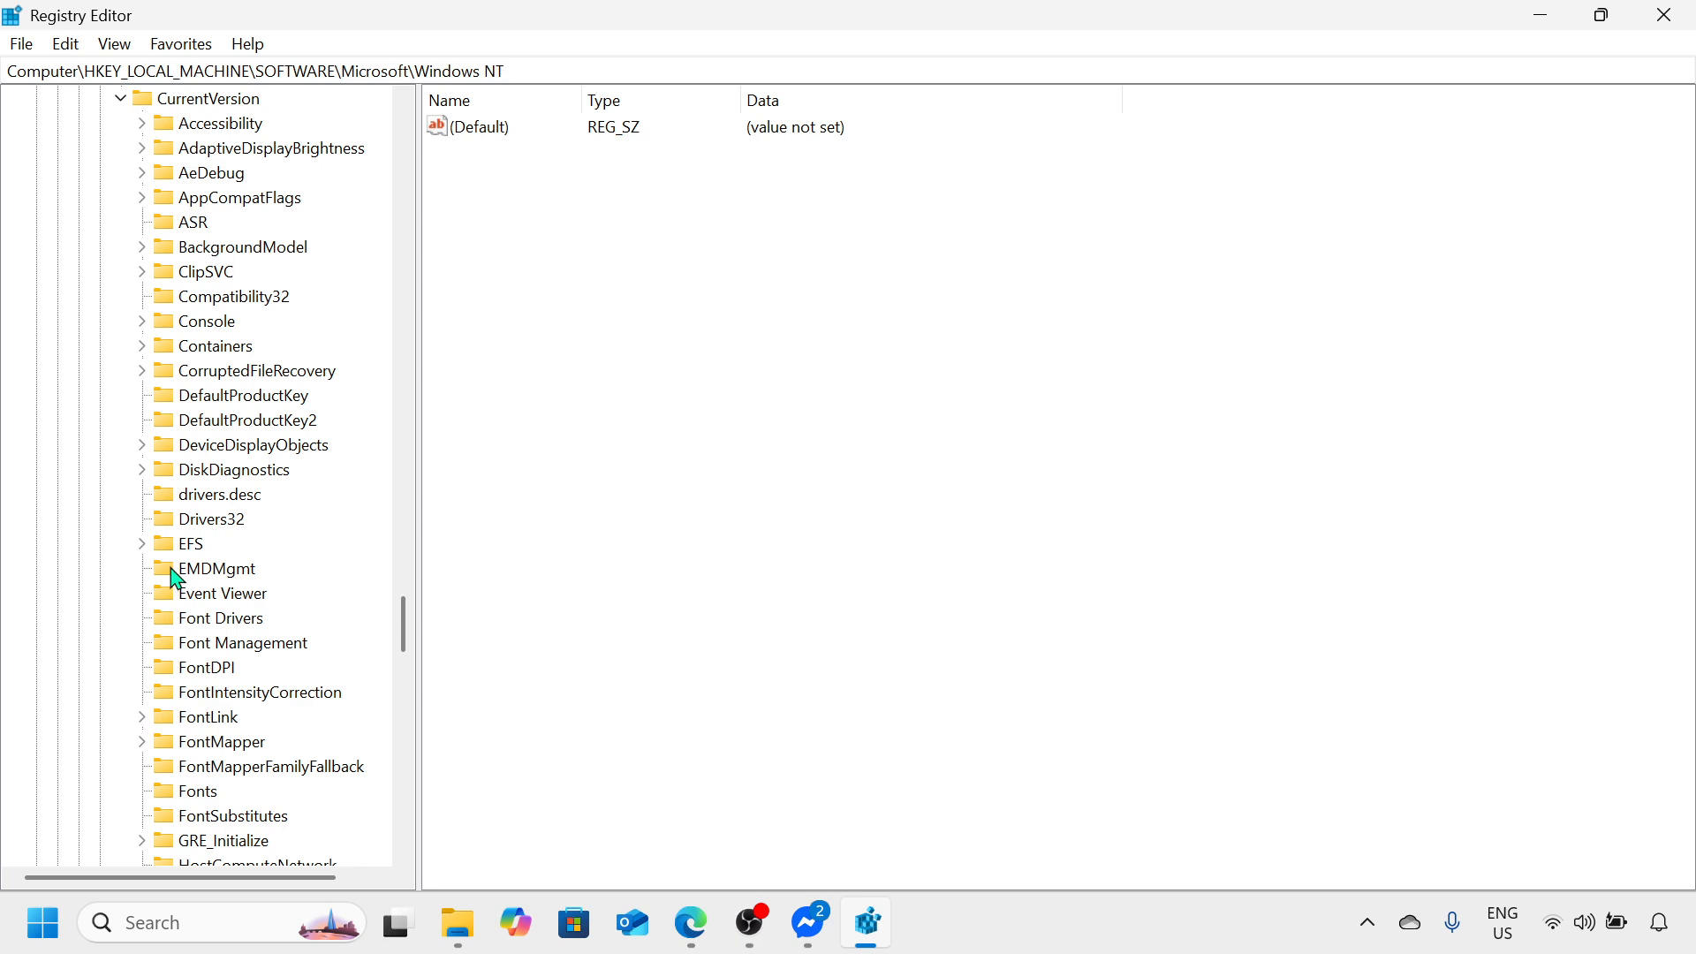
Step: Expand the Multimedia key under CurrentVersion and select its SystemProfile subkey
scroll(176, 579, down, 4)
scroll(176, 579, down, 3)
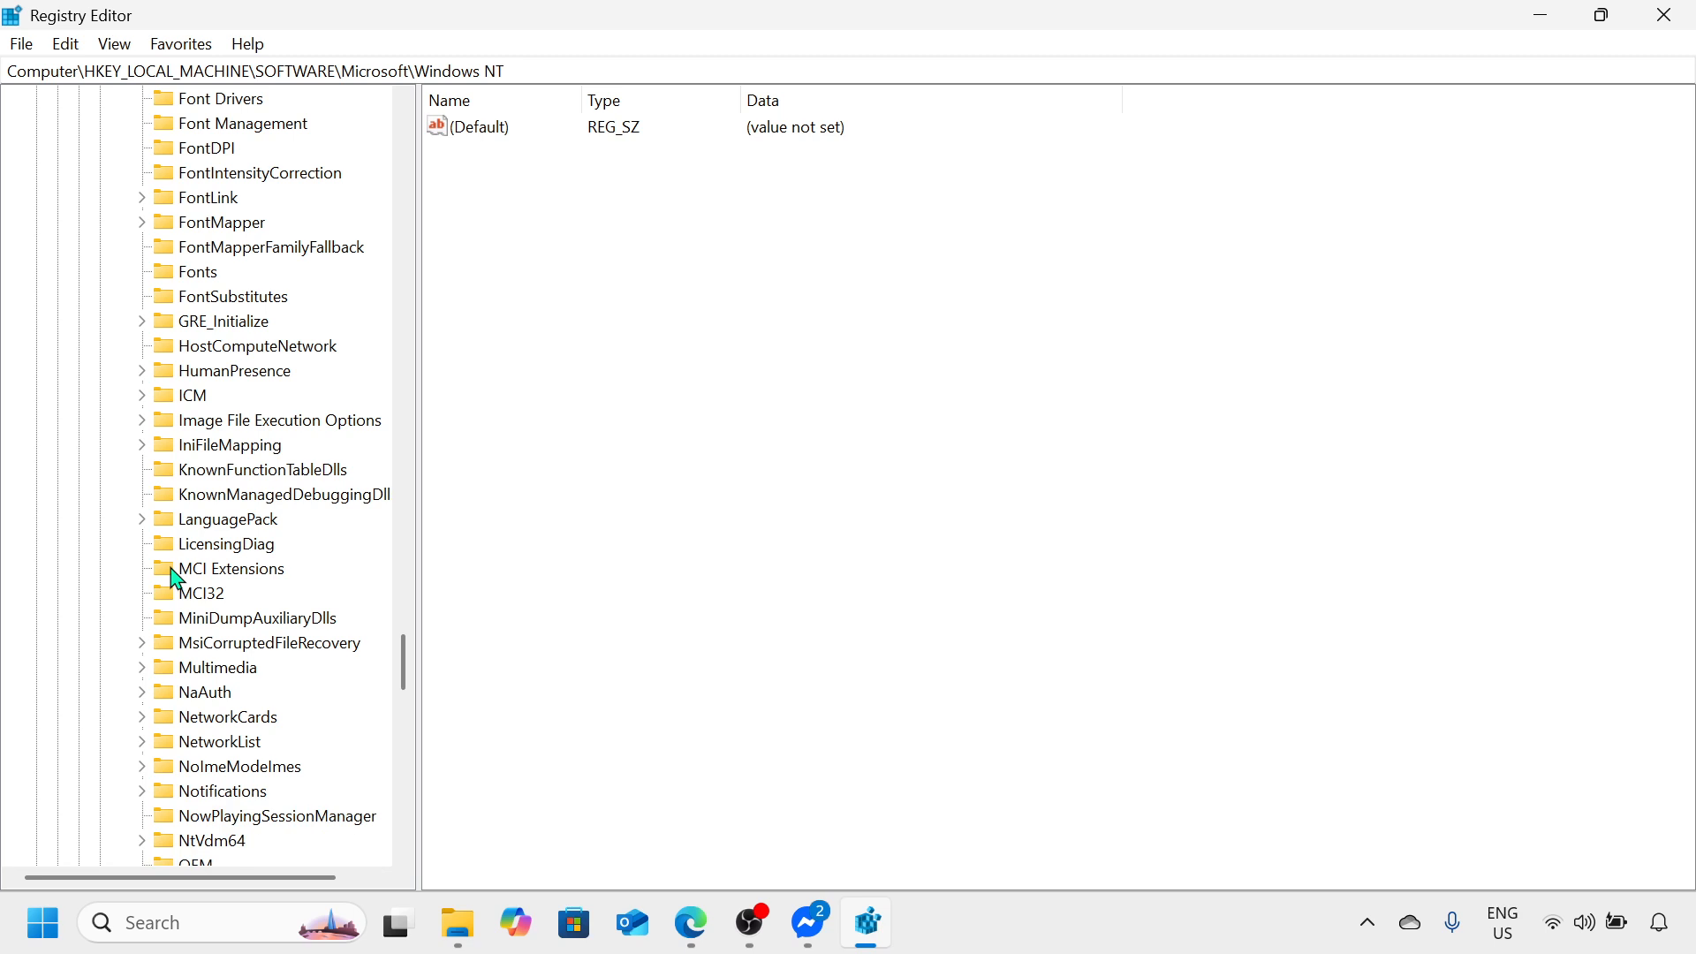
click(218, 669)
scroll(220, 687, down, 2)
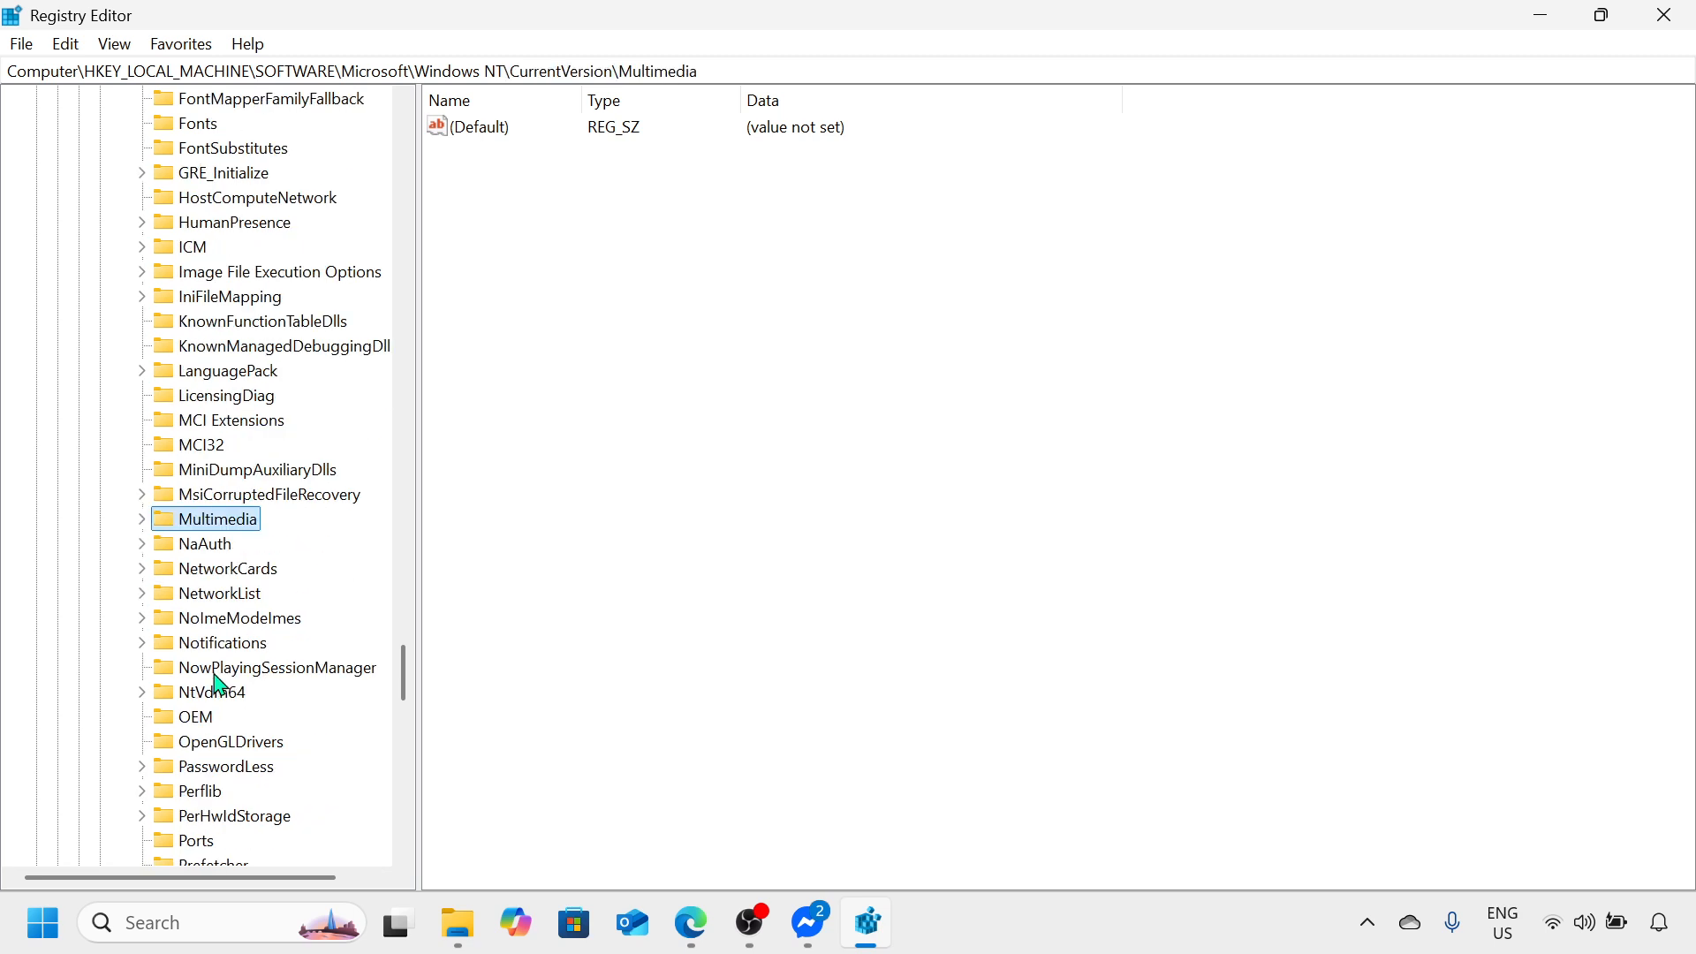
click(142, 519)
click(241, 550)
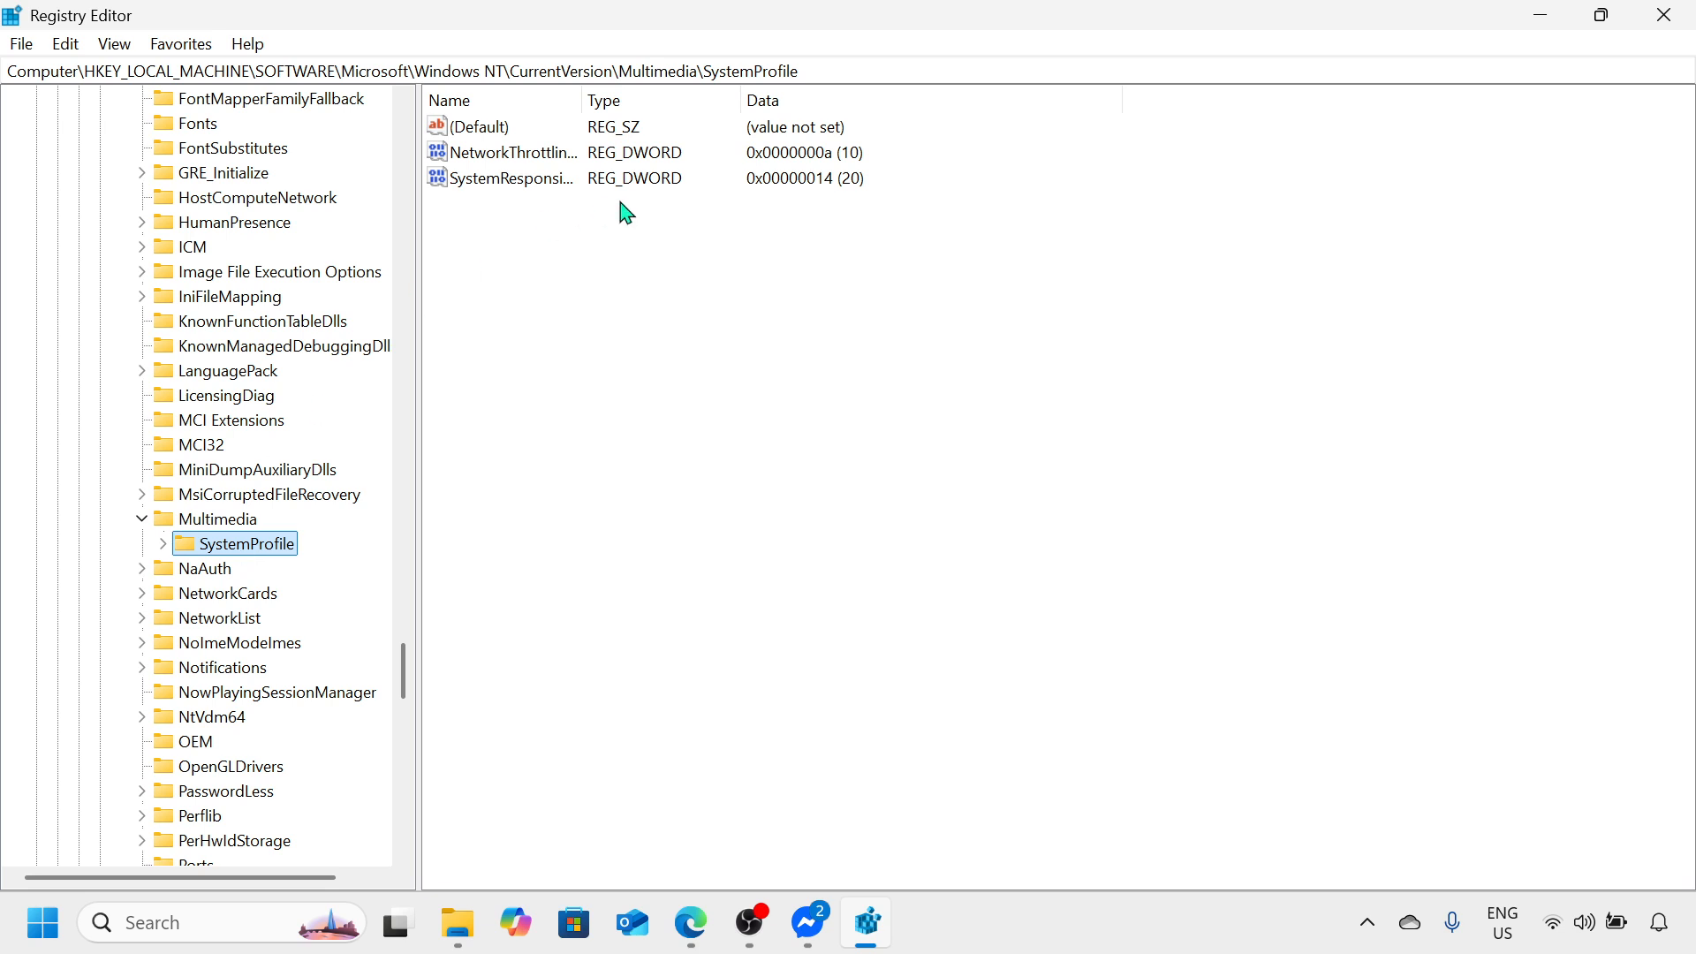
Step: Try to set the NetworkThrottlingIndex value data to FFFFFFFF in hexadecimal, discarding the edit
right_click(553, 170)
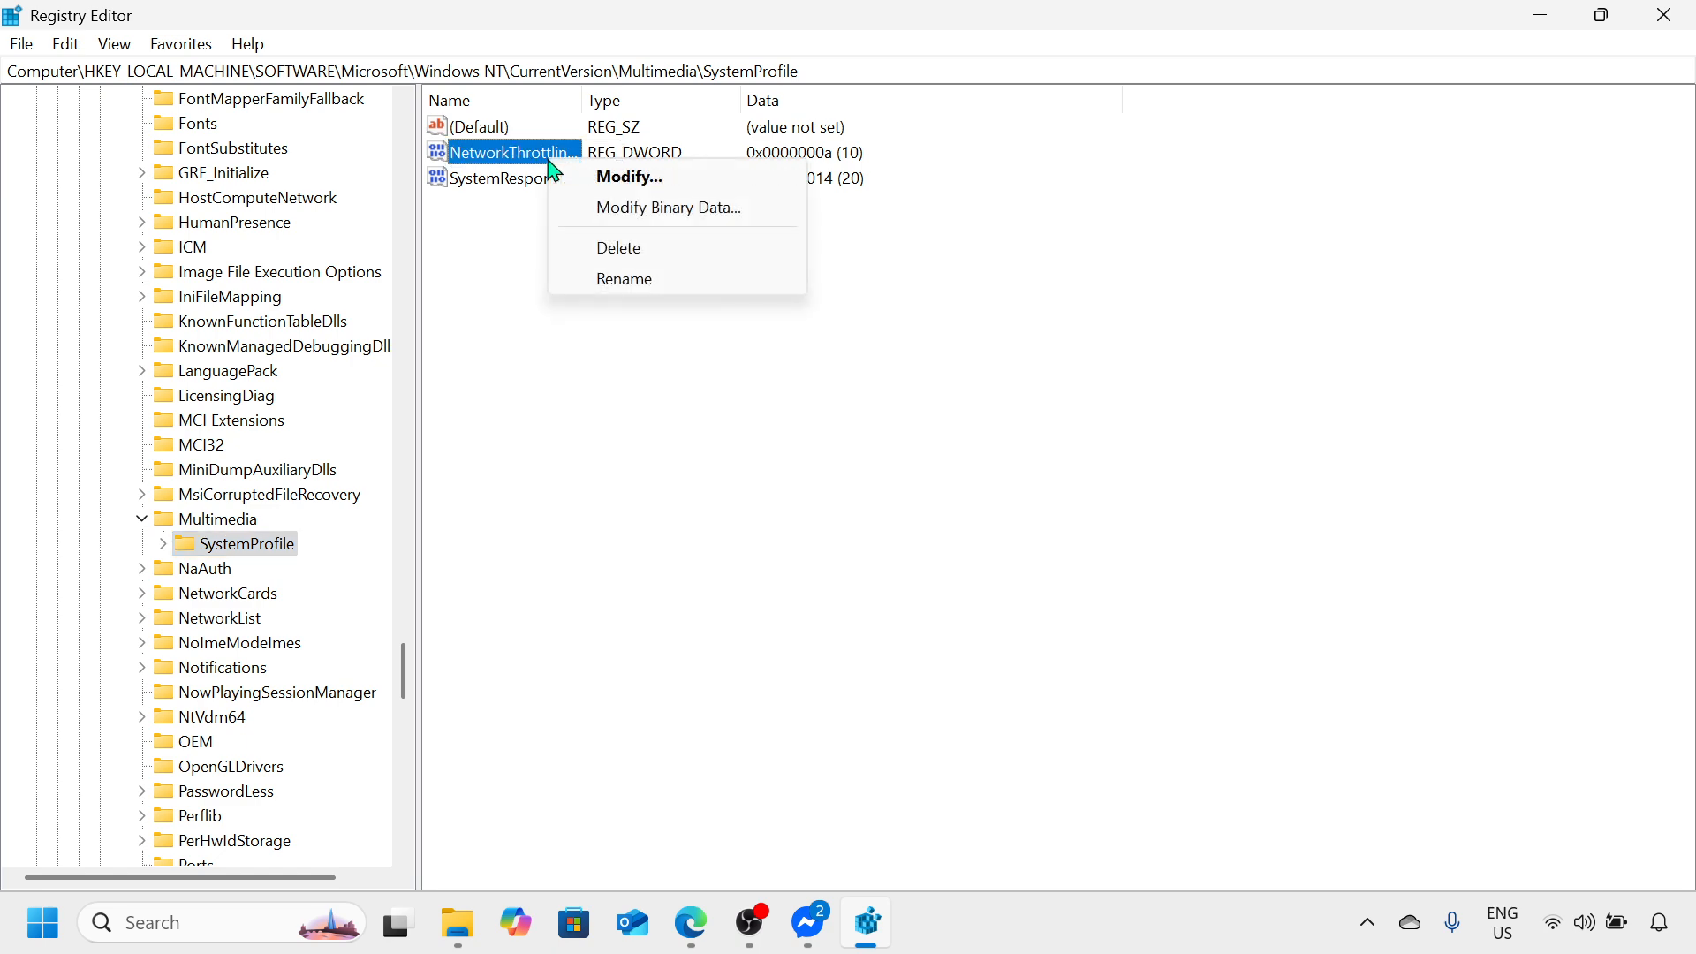
click(627, 177)
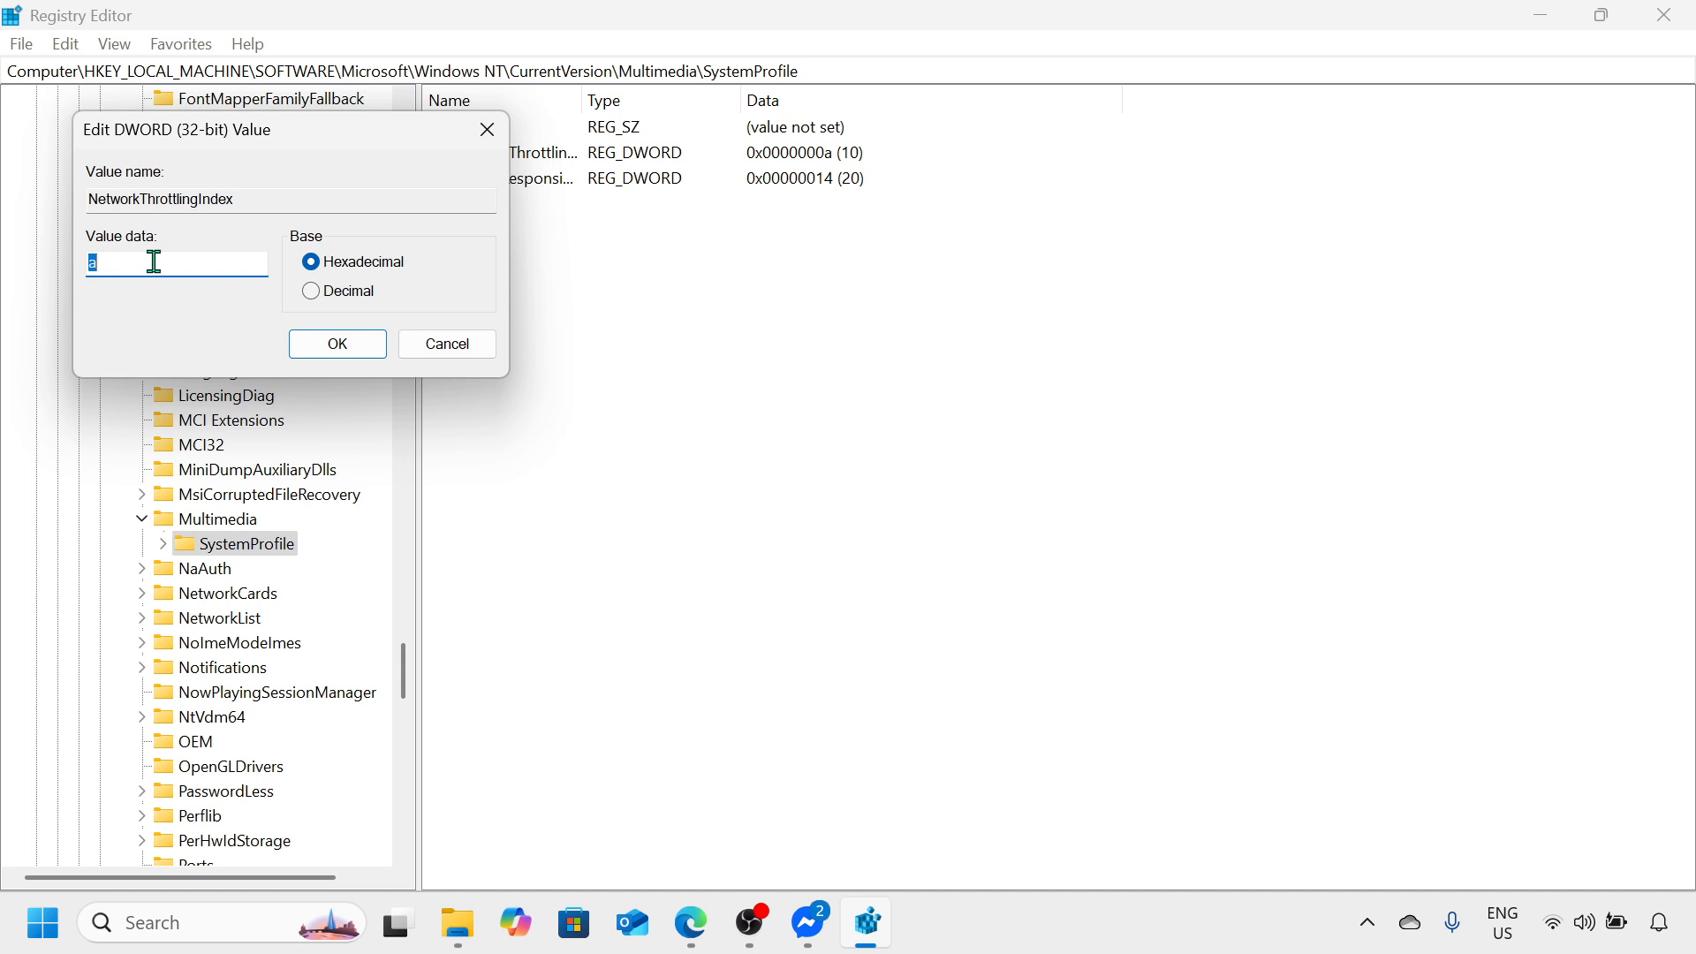
text(FFFFFFFF)
click(486, 130)
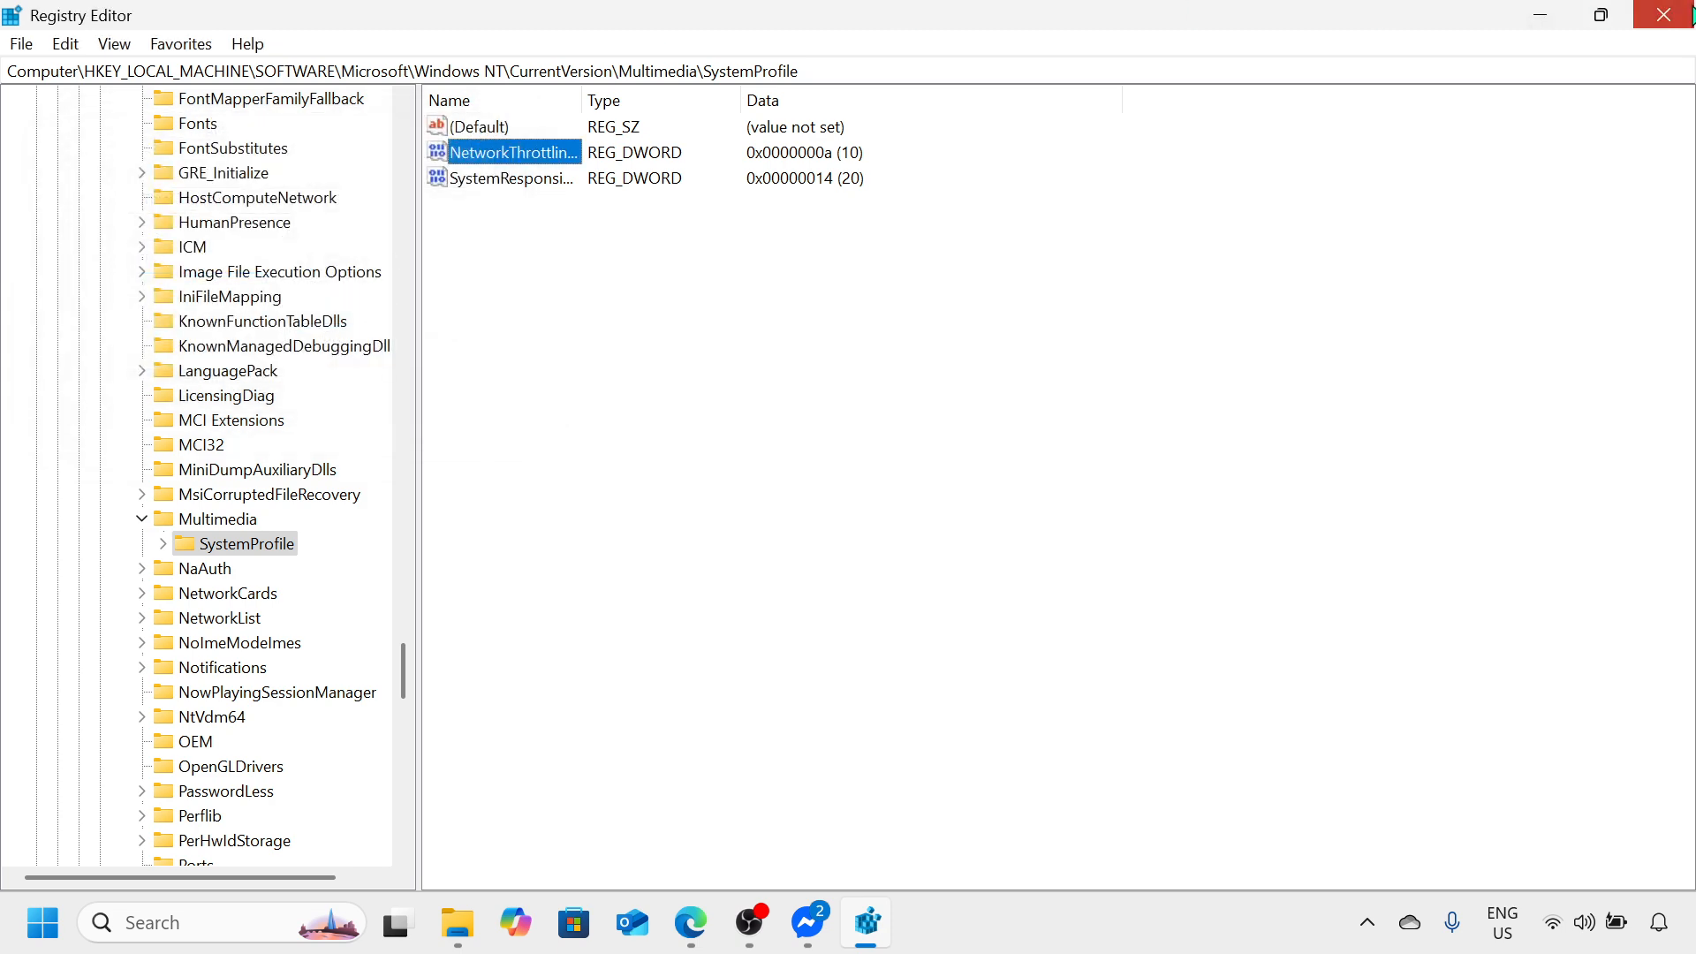
Step: Close the Registry Editor and open the Network Connections window by running NCPA.CPL
click(1692, 14)
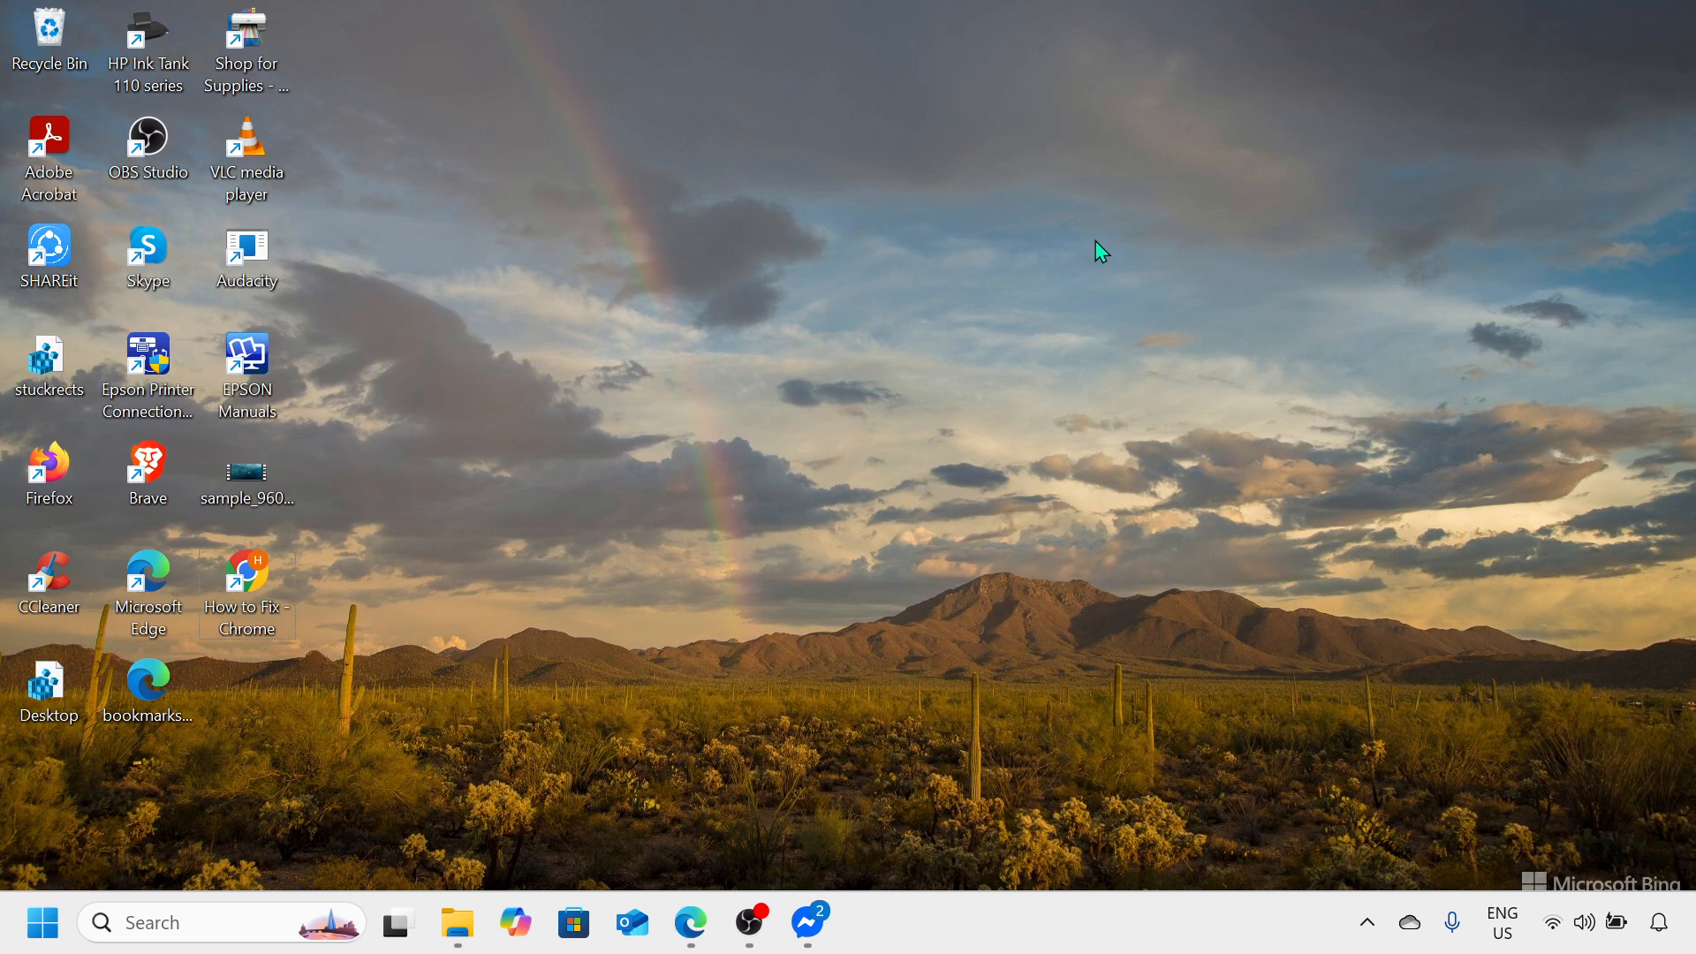
key(super+r)
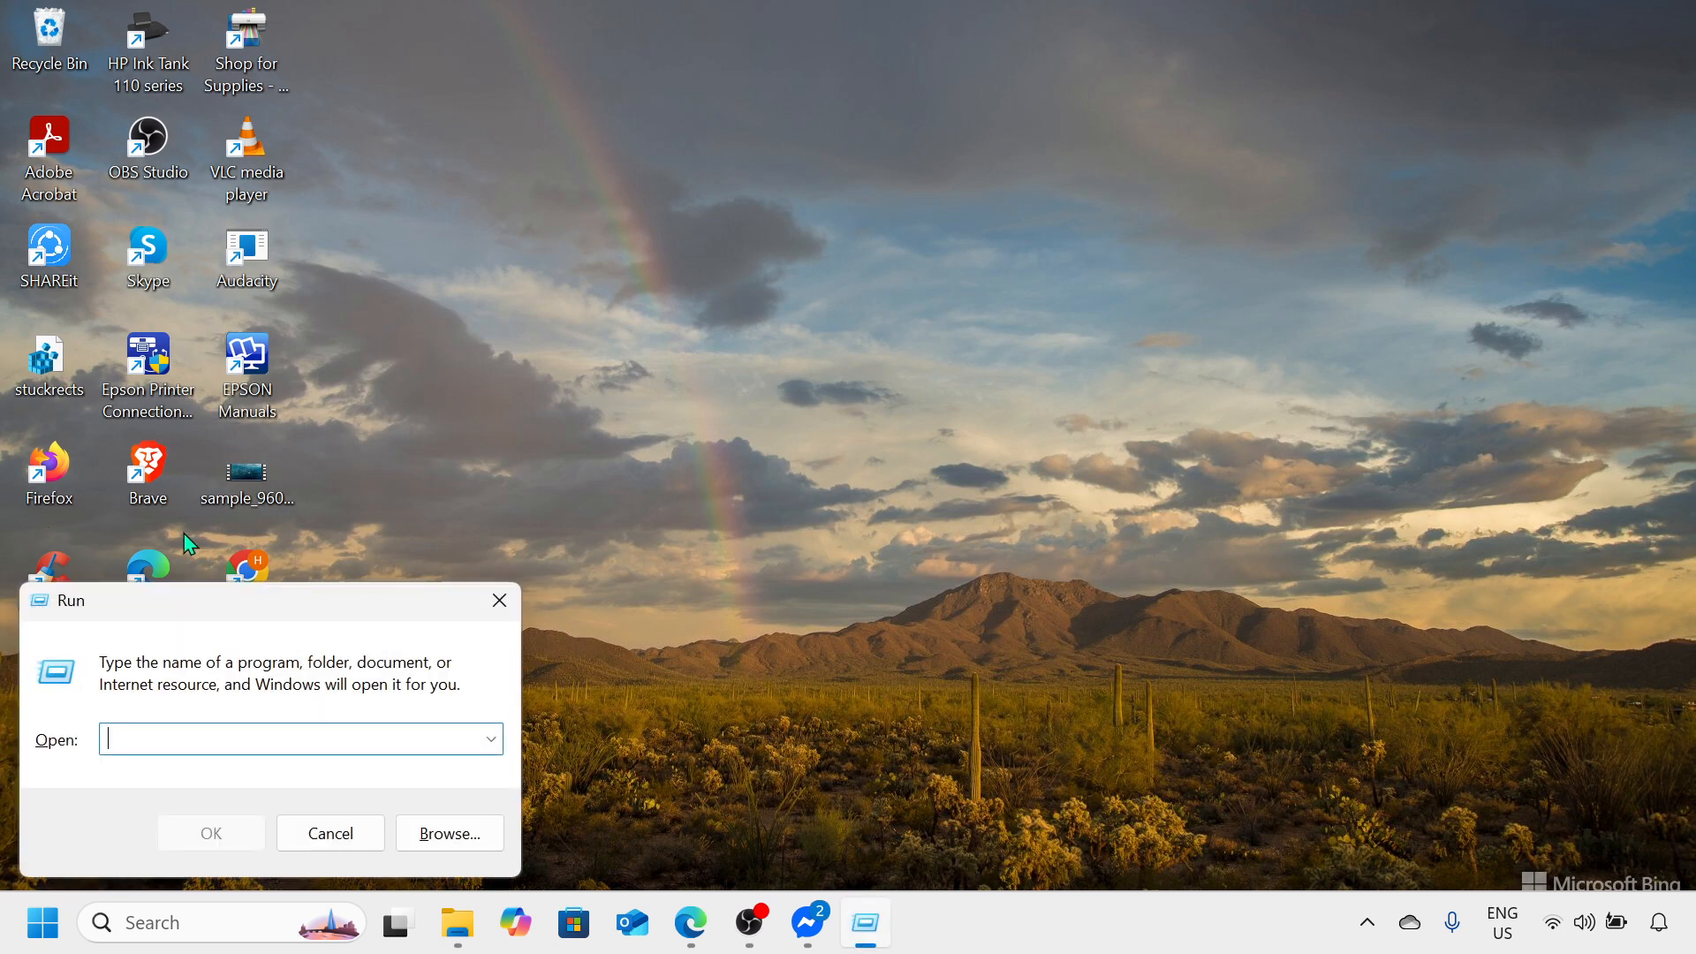
text(NCPA)
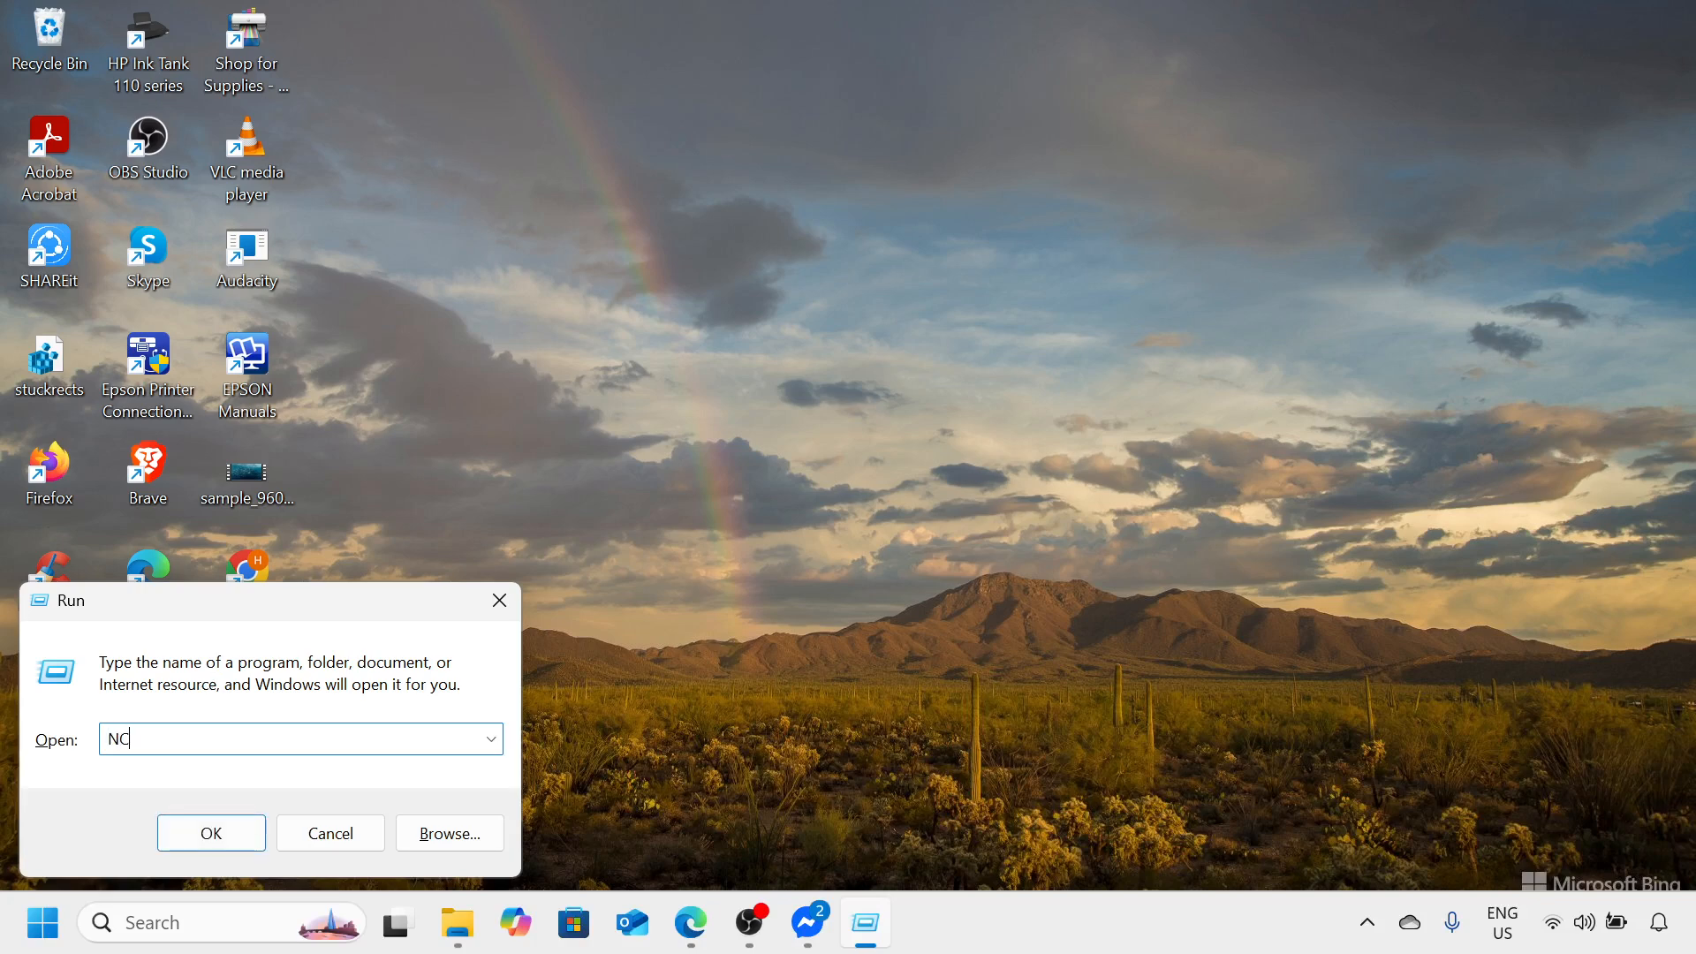
text(.CPL)
key(Return)
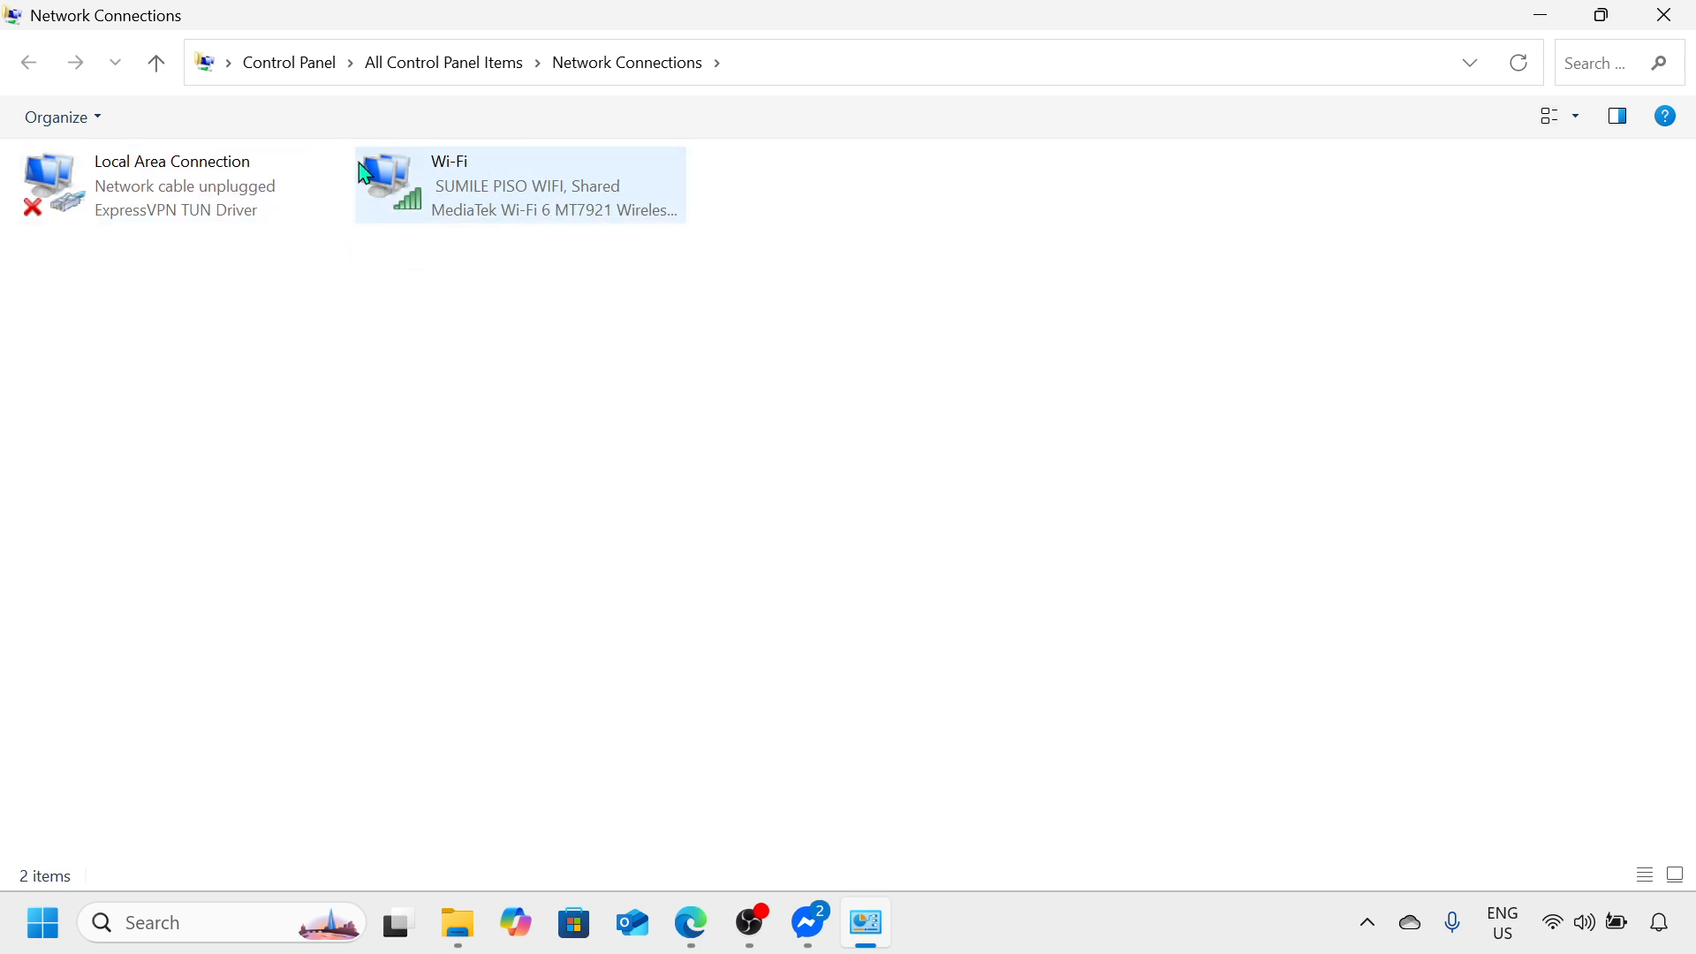
Step: Open the properties of the Wi-Fi connection and move the dialog clear of the adapter list
right_click(447, 217)
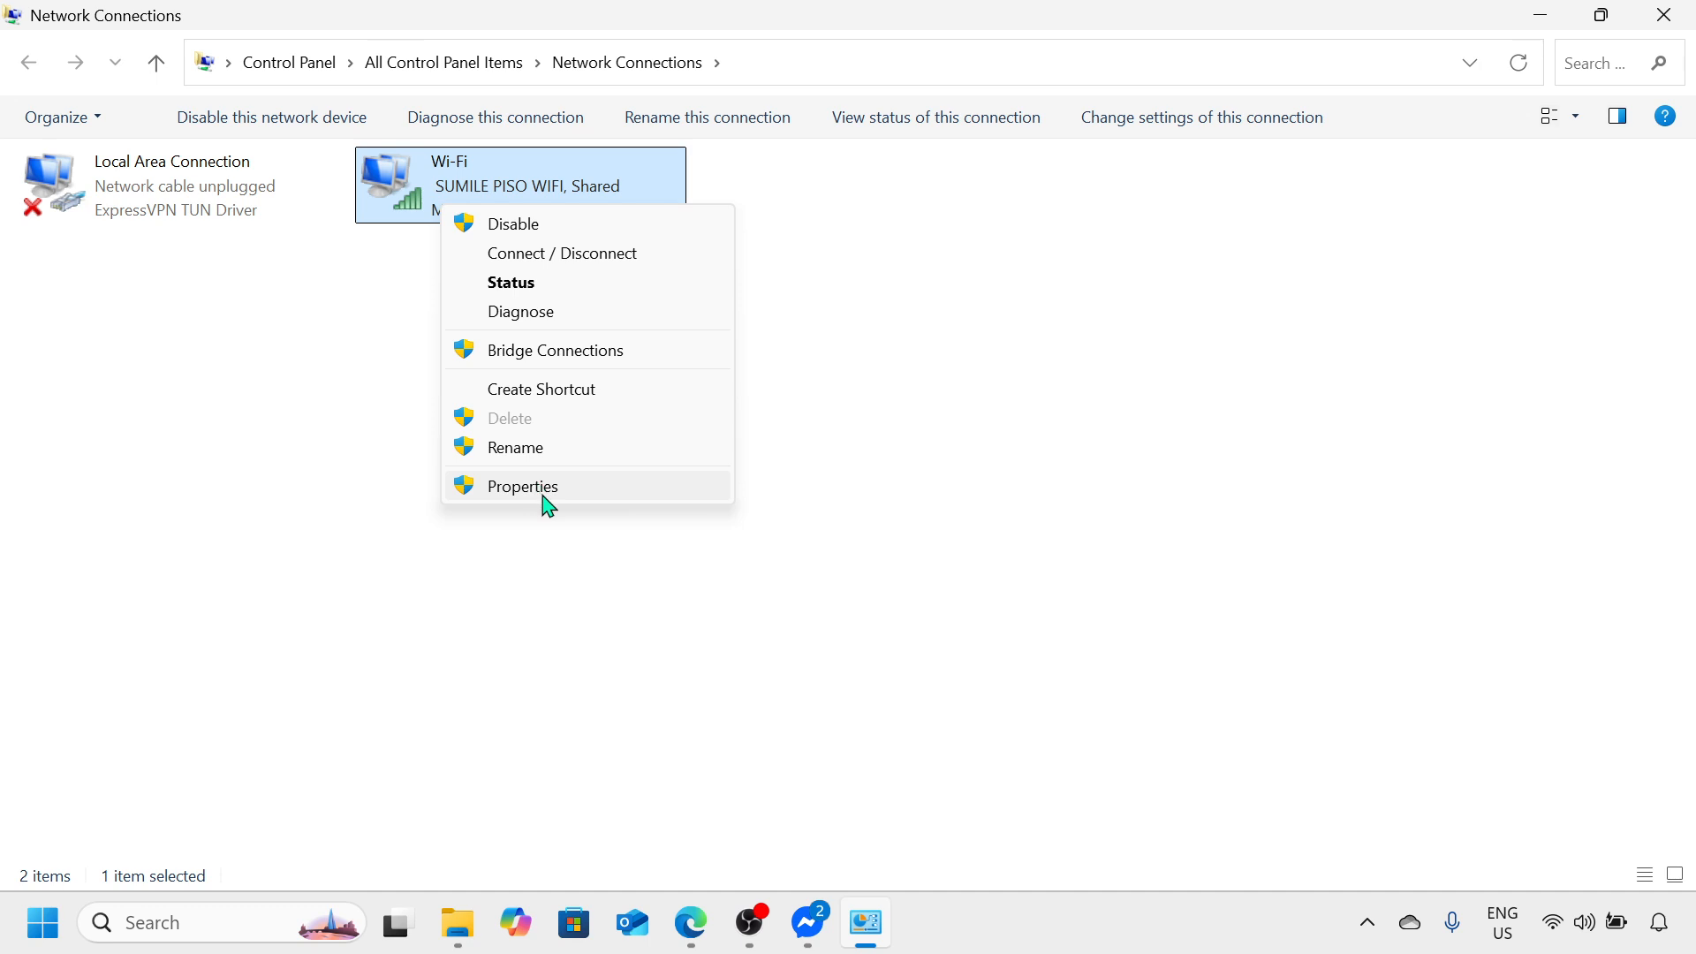
click(546, 496)
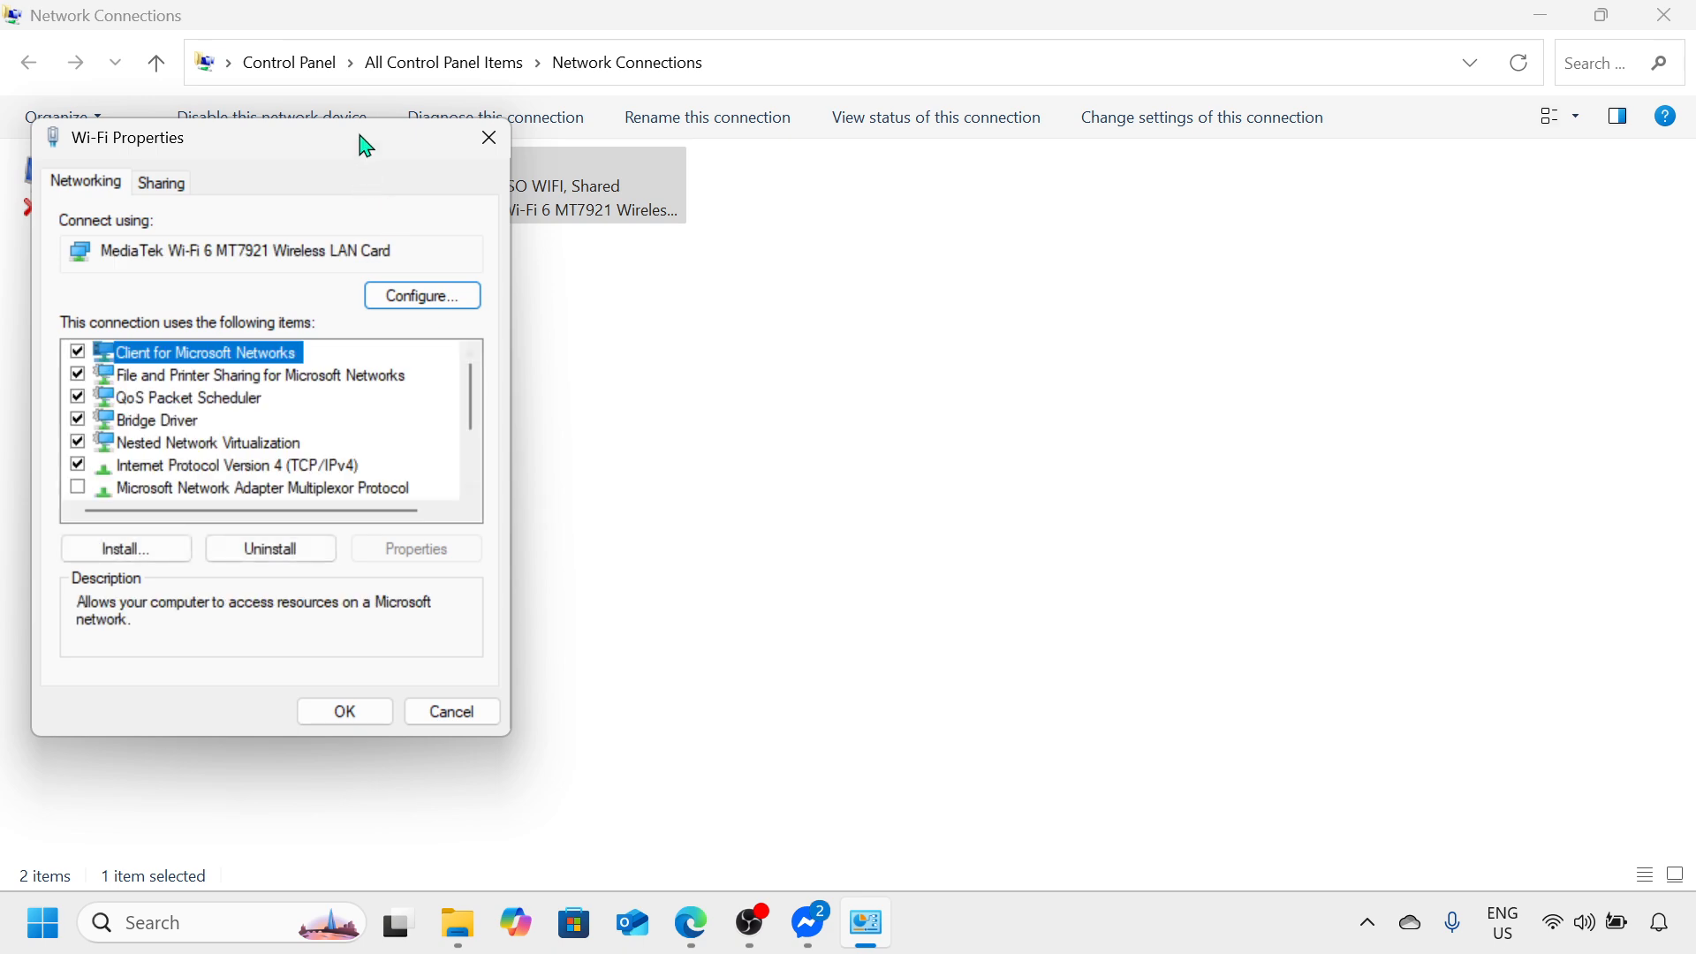
drag(366, 146, 810, 89)
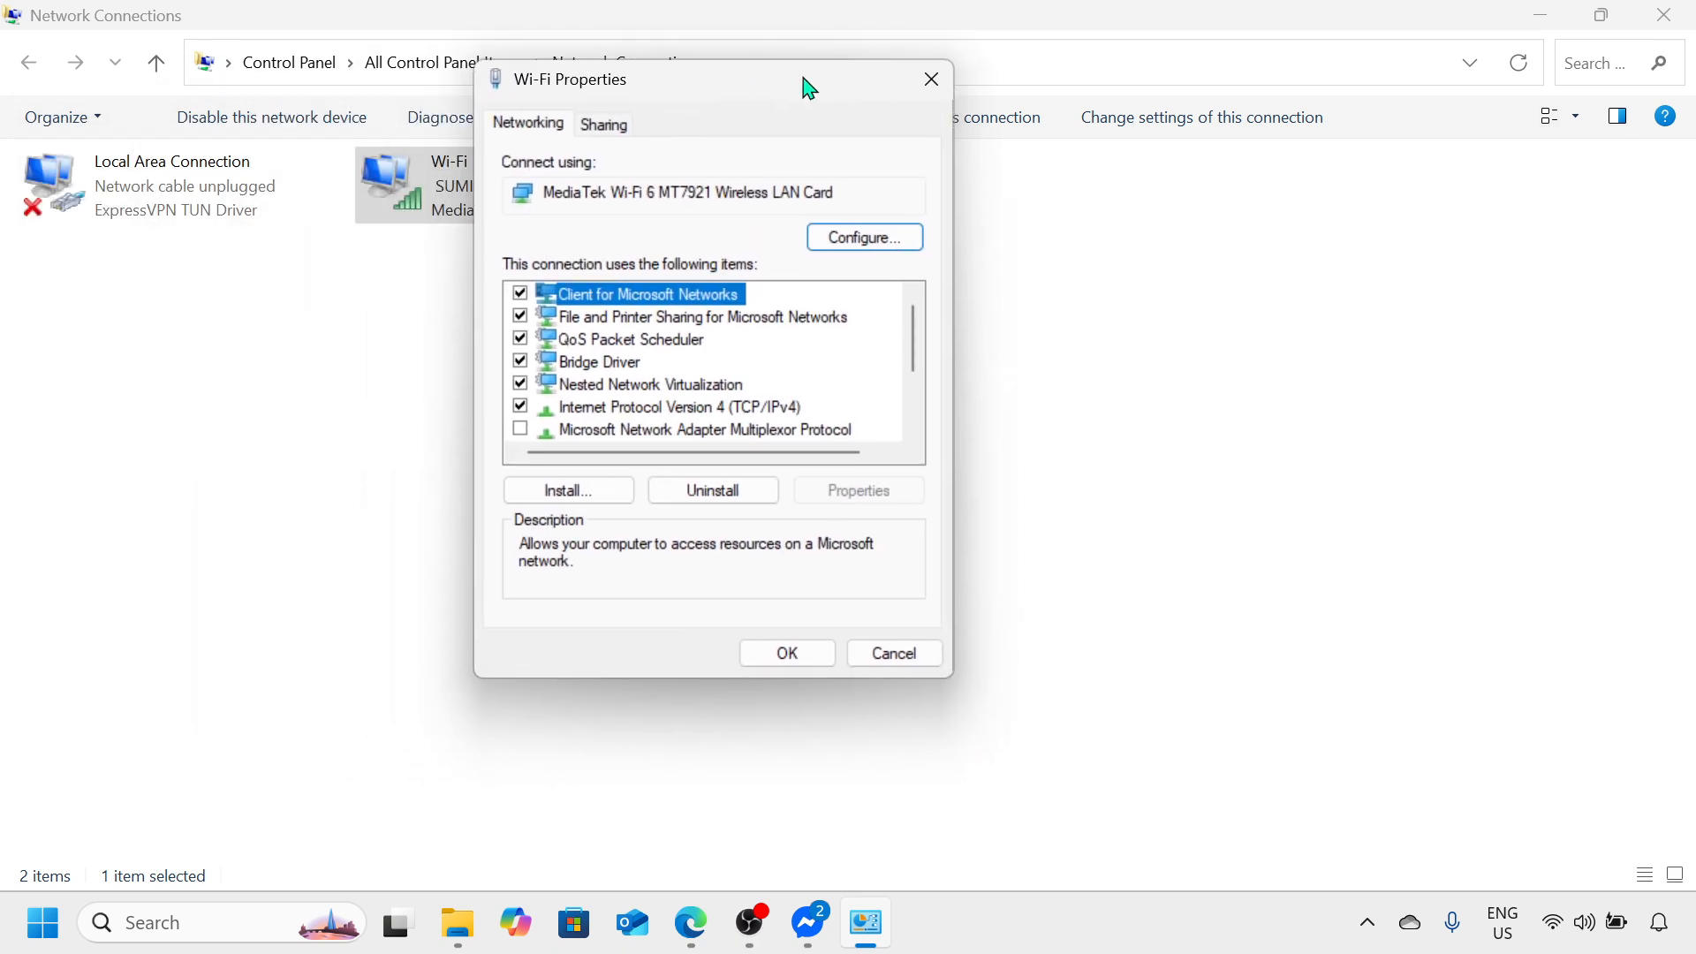
Step: Check the DNS server addresses in the Wi-Fi connection's Internet Protocol Version 4 (TCP/IPv4) properties, cancel, and close the Network Connections windows
click(655, 415)
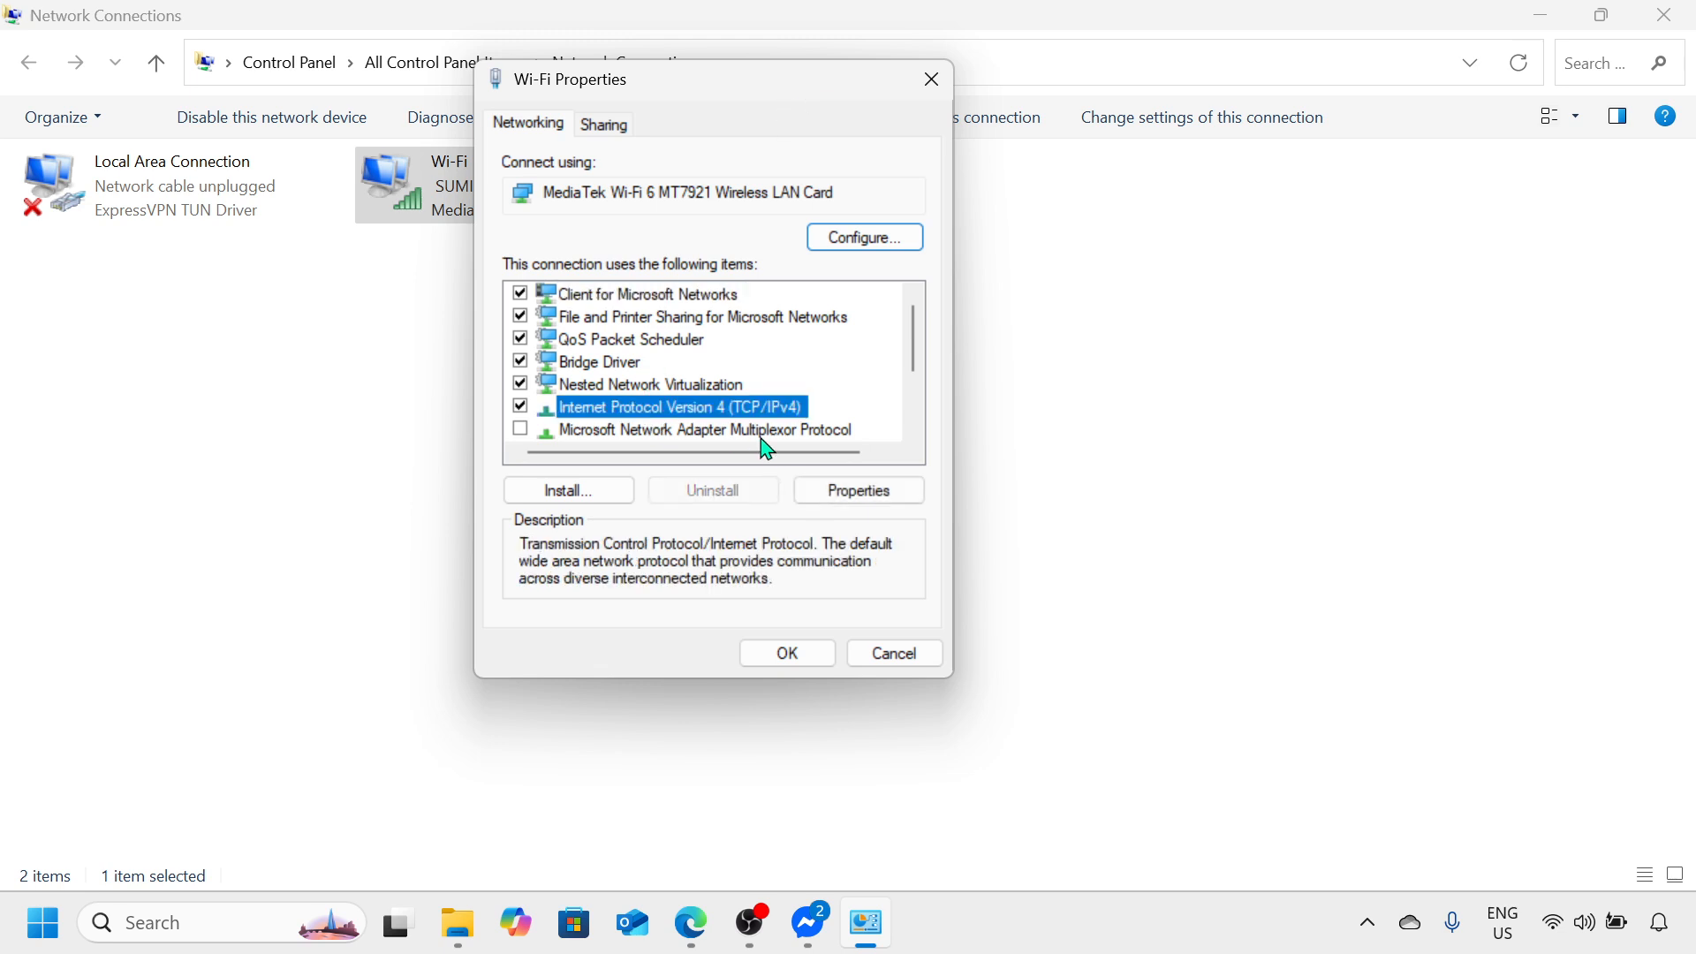
click(894, 499)
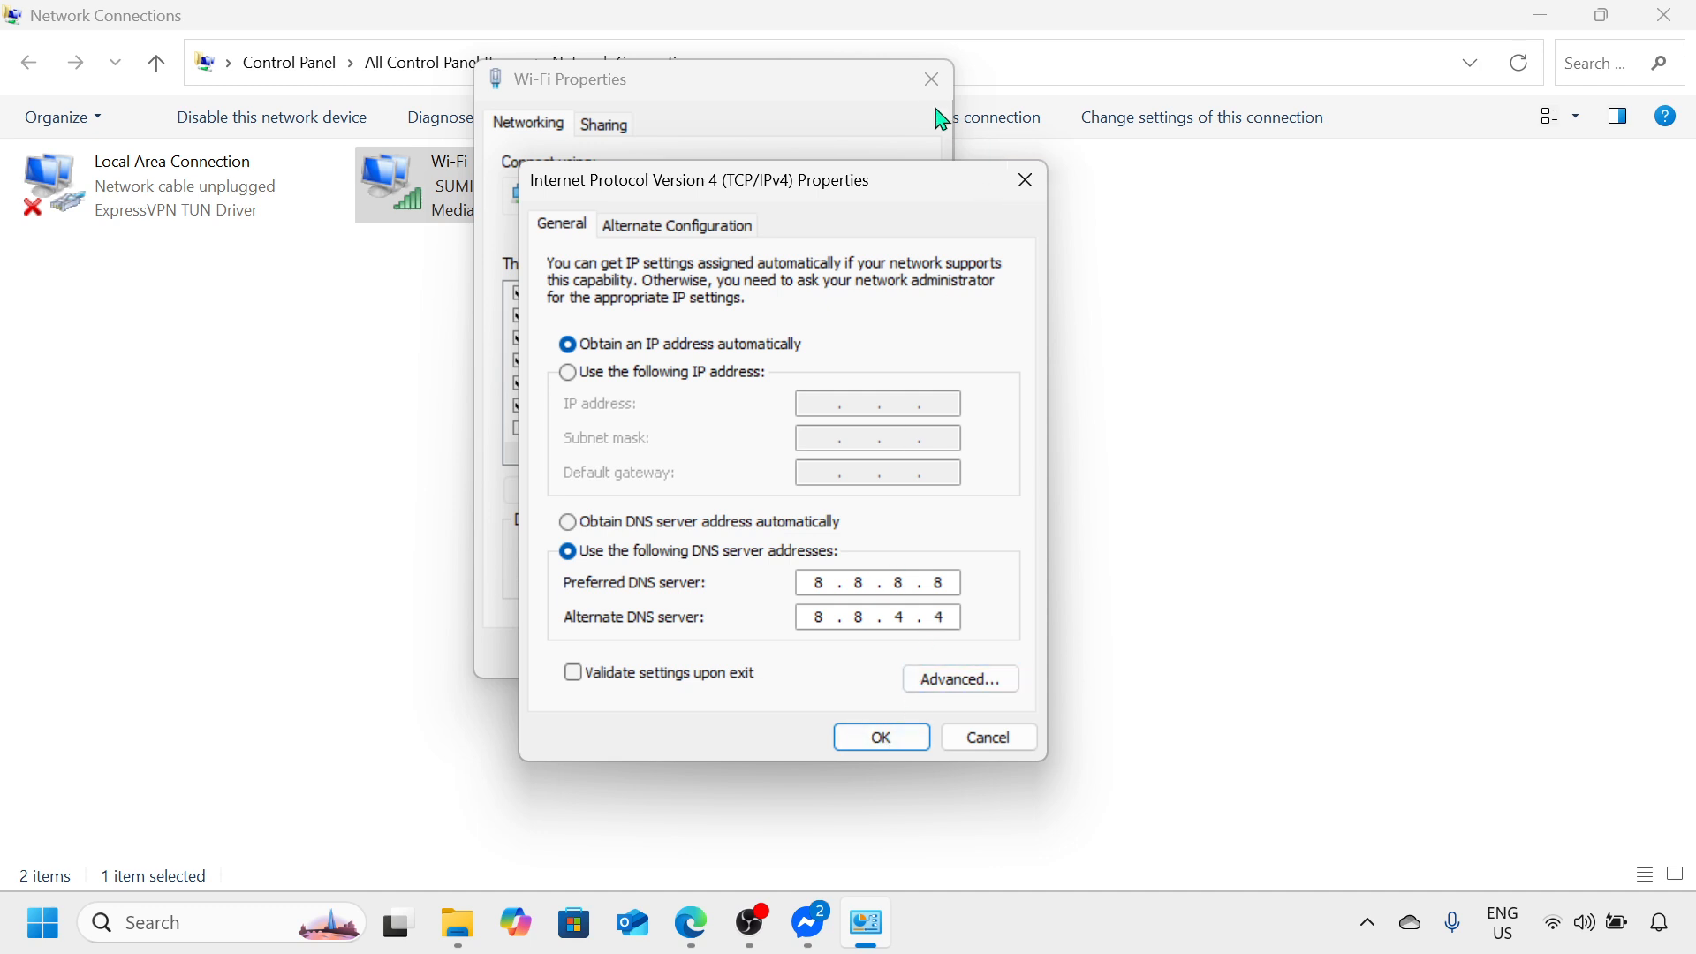
click(1005, 746)
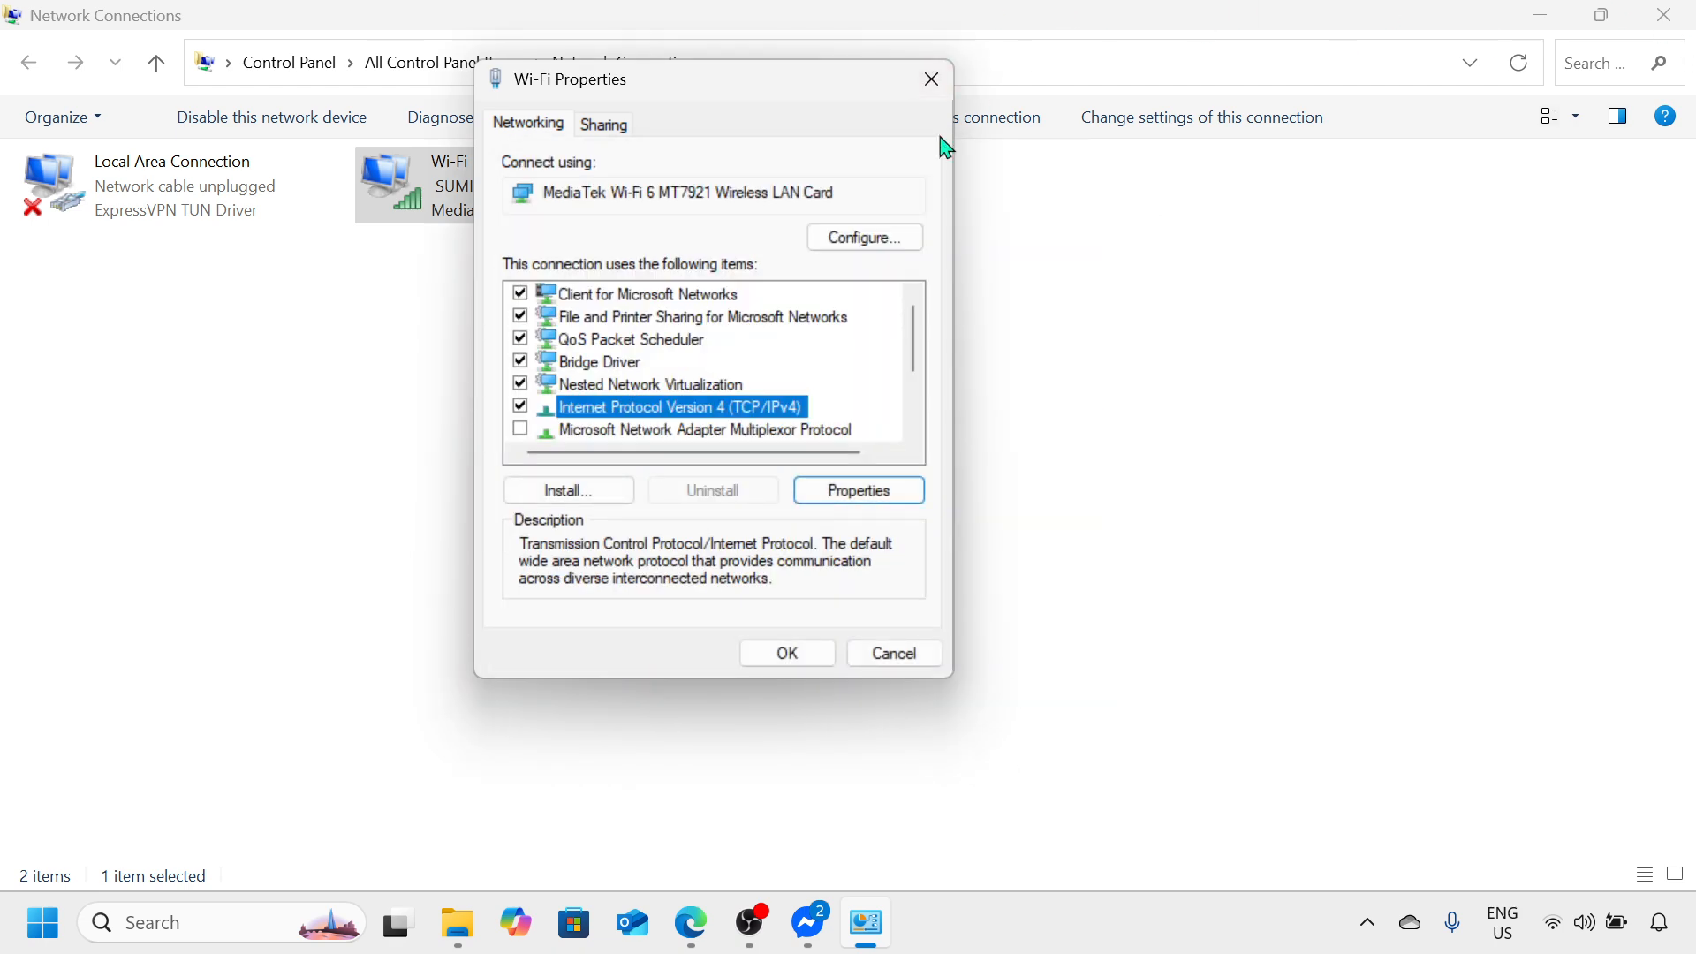
click(924, 84)
click(1683, 13)
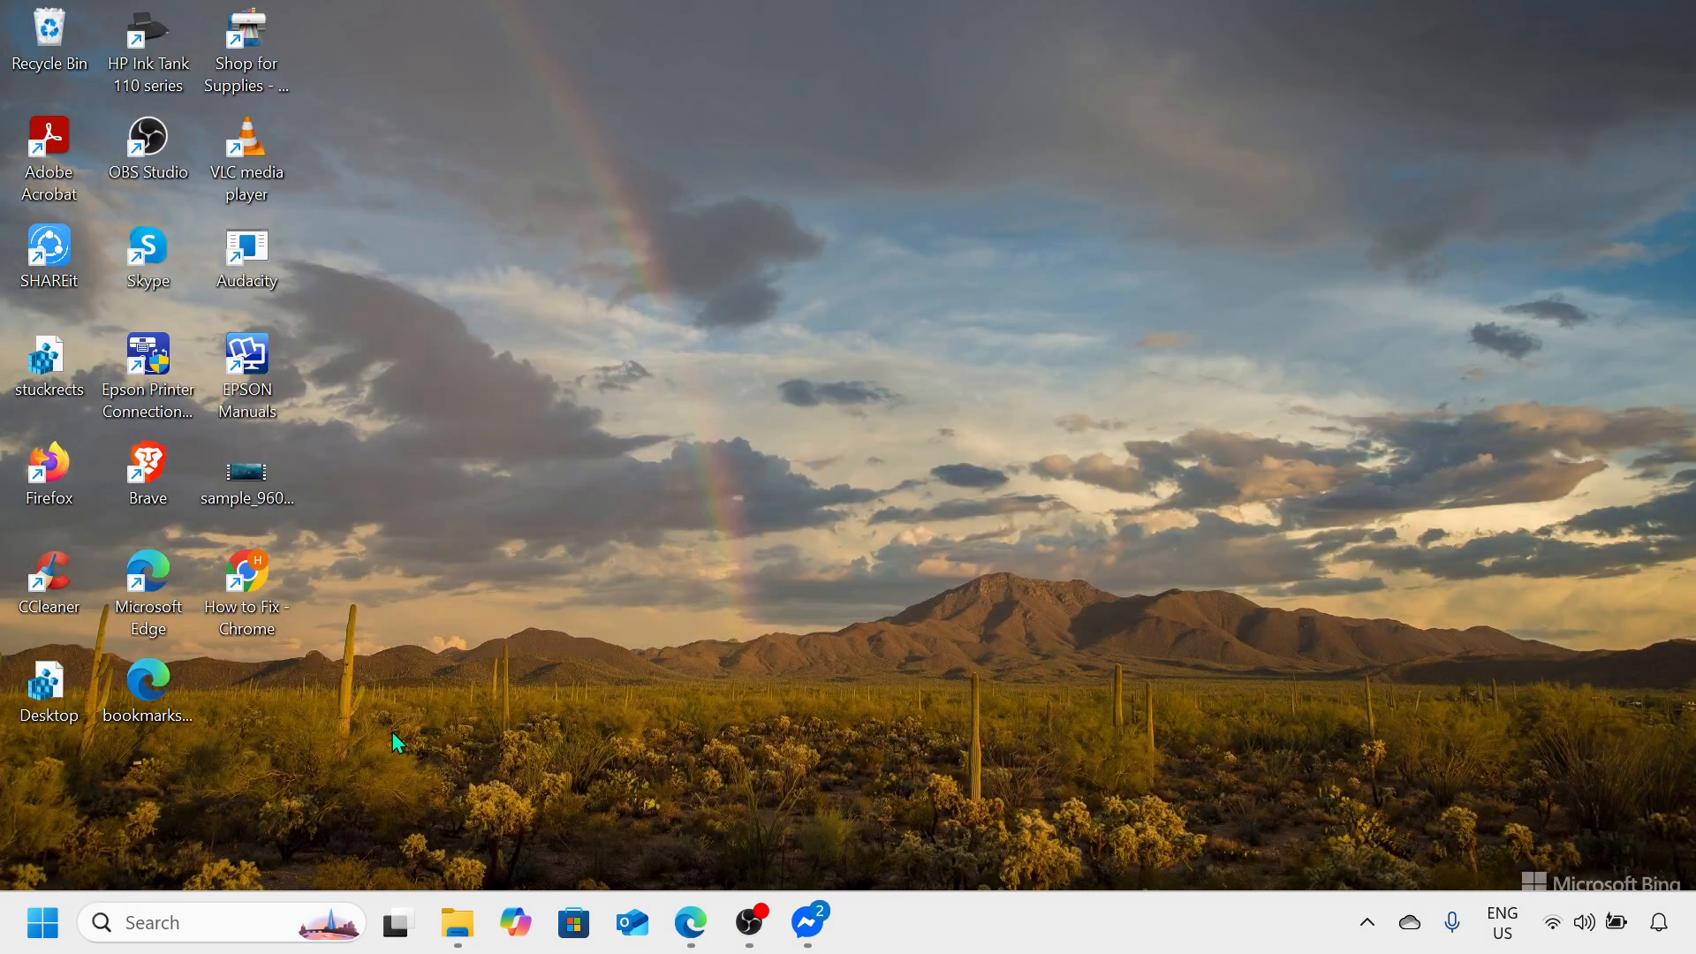
Step: Open Device Manager and expand the Network adapters category
right_click(41, 924)
click(131, 344)
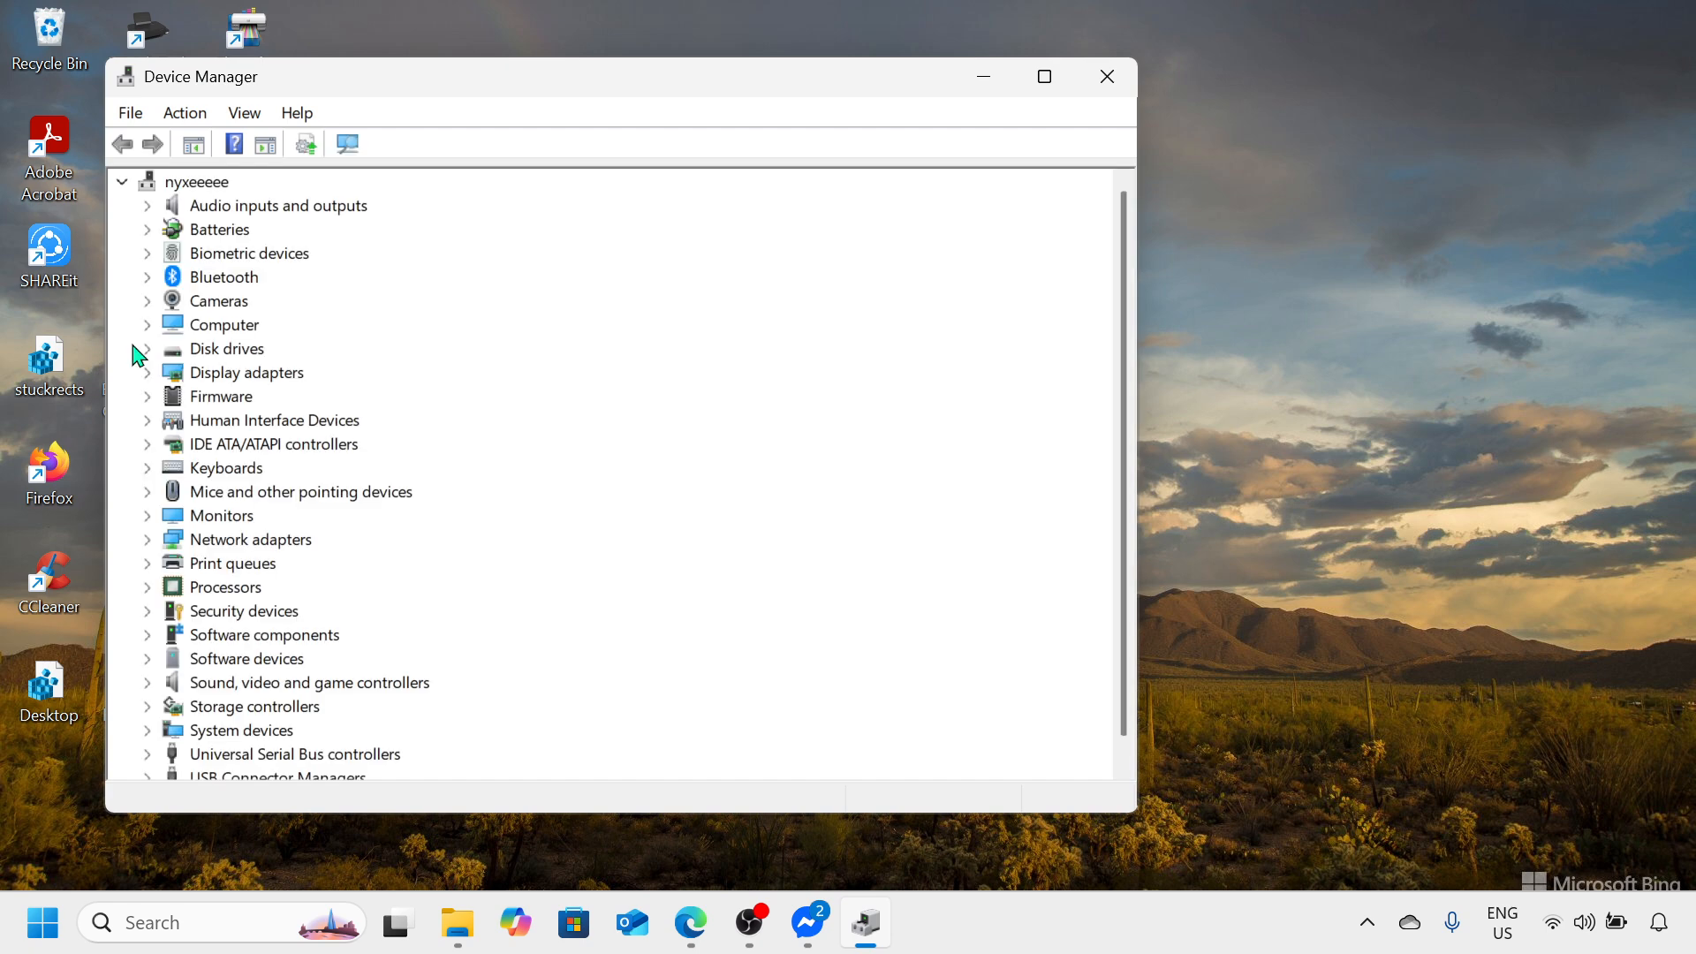
click(212, 546)
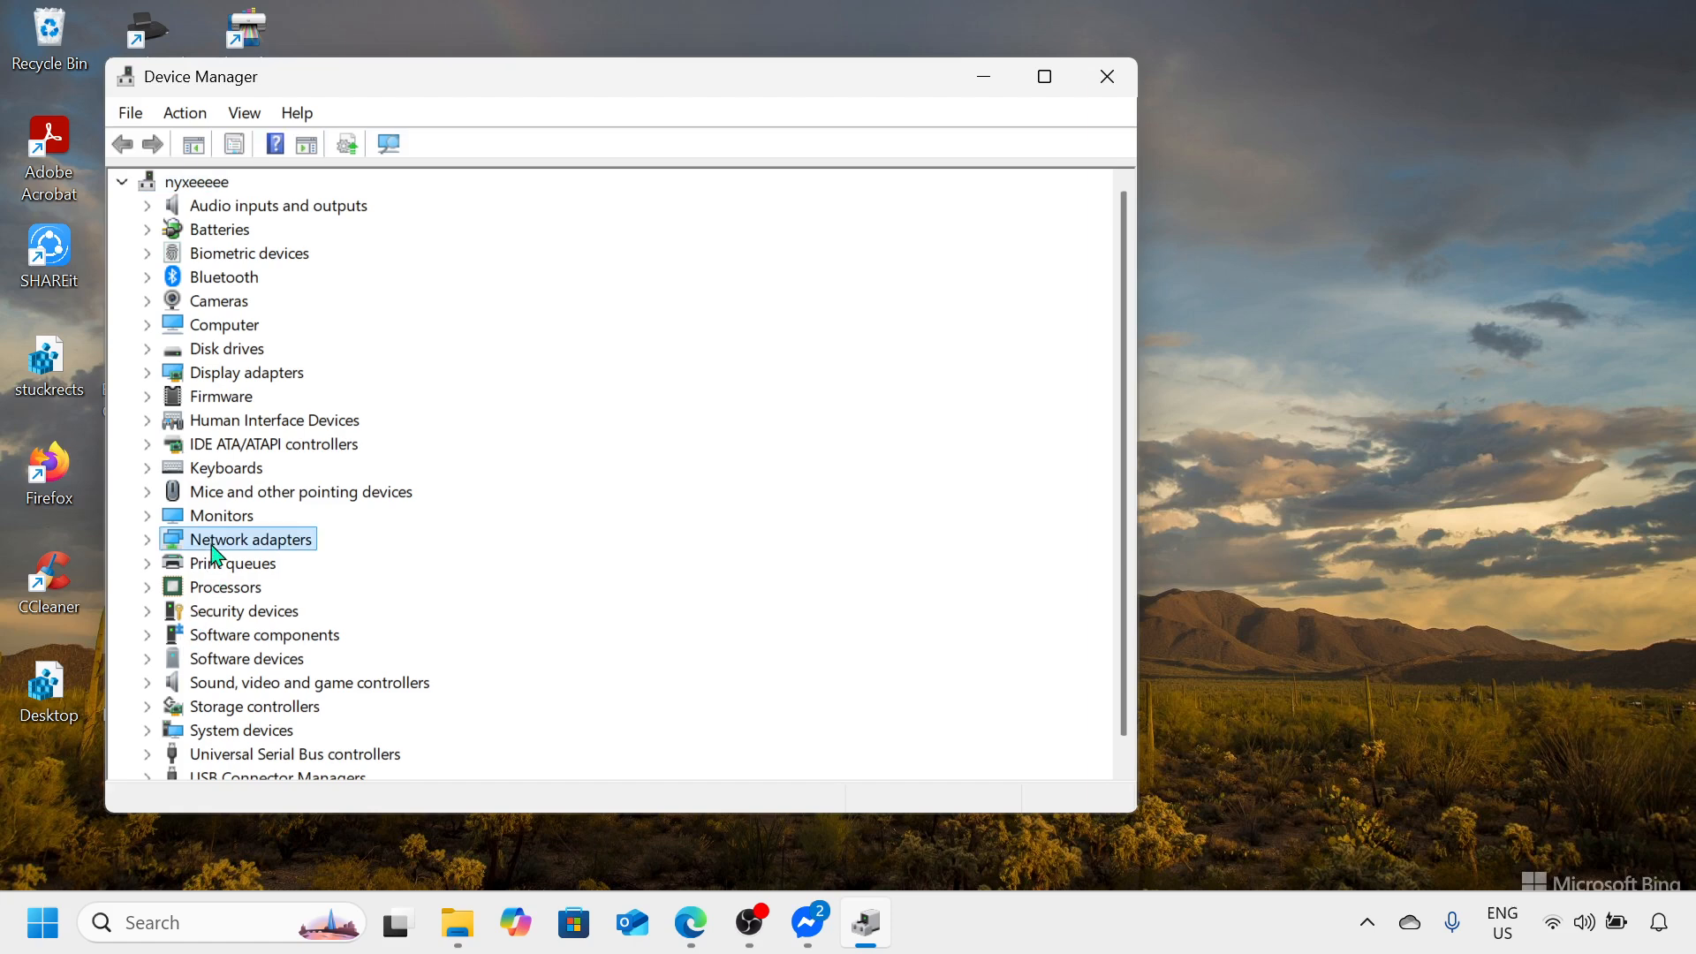
click(147, 539)
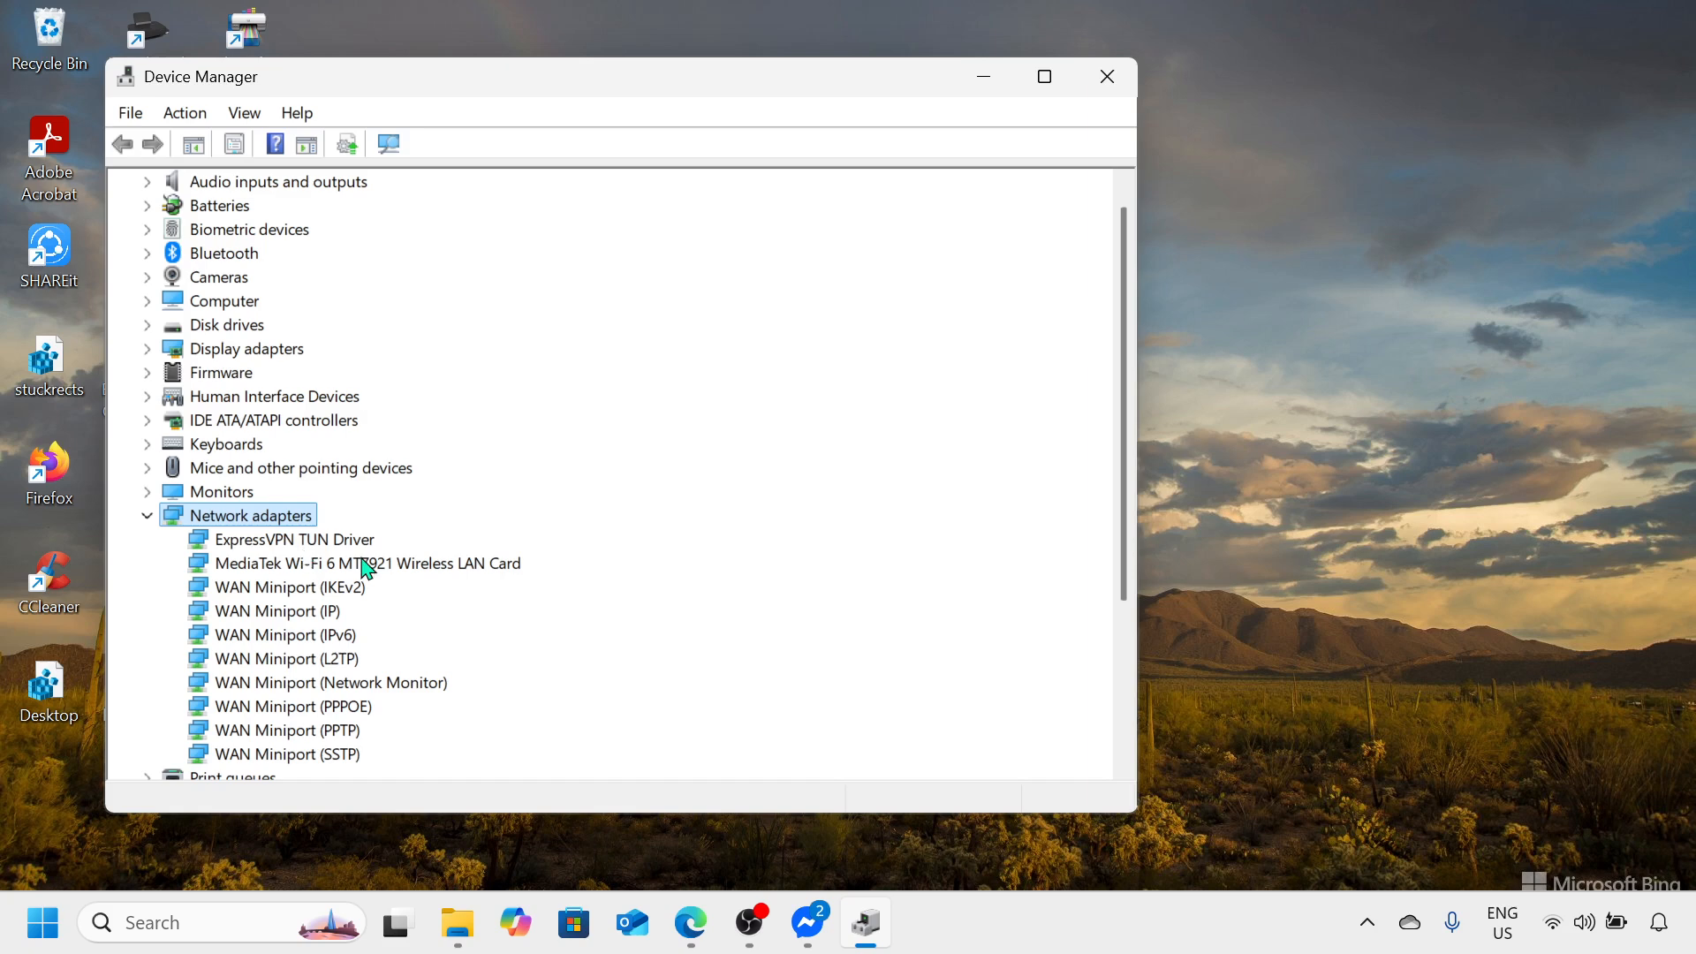
Step: Open the advanced properties of the MediaTek Wi-Fi 6 MT7921 Wireless LAN Card
click(448, 563)
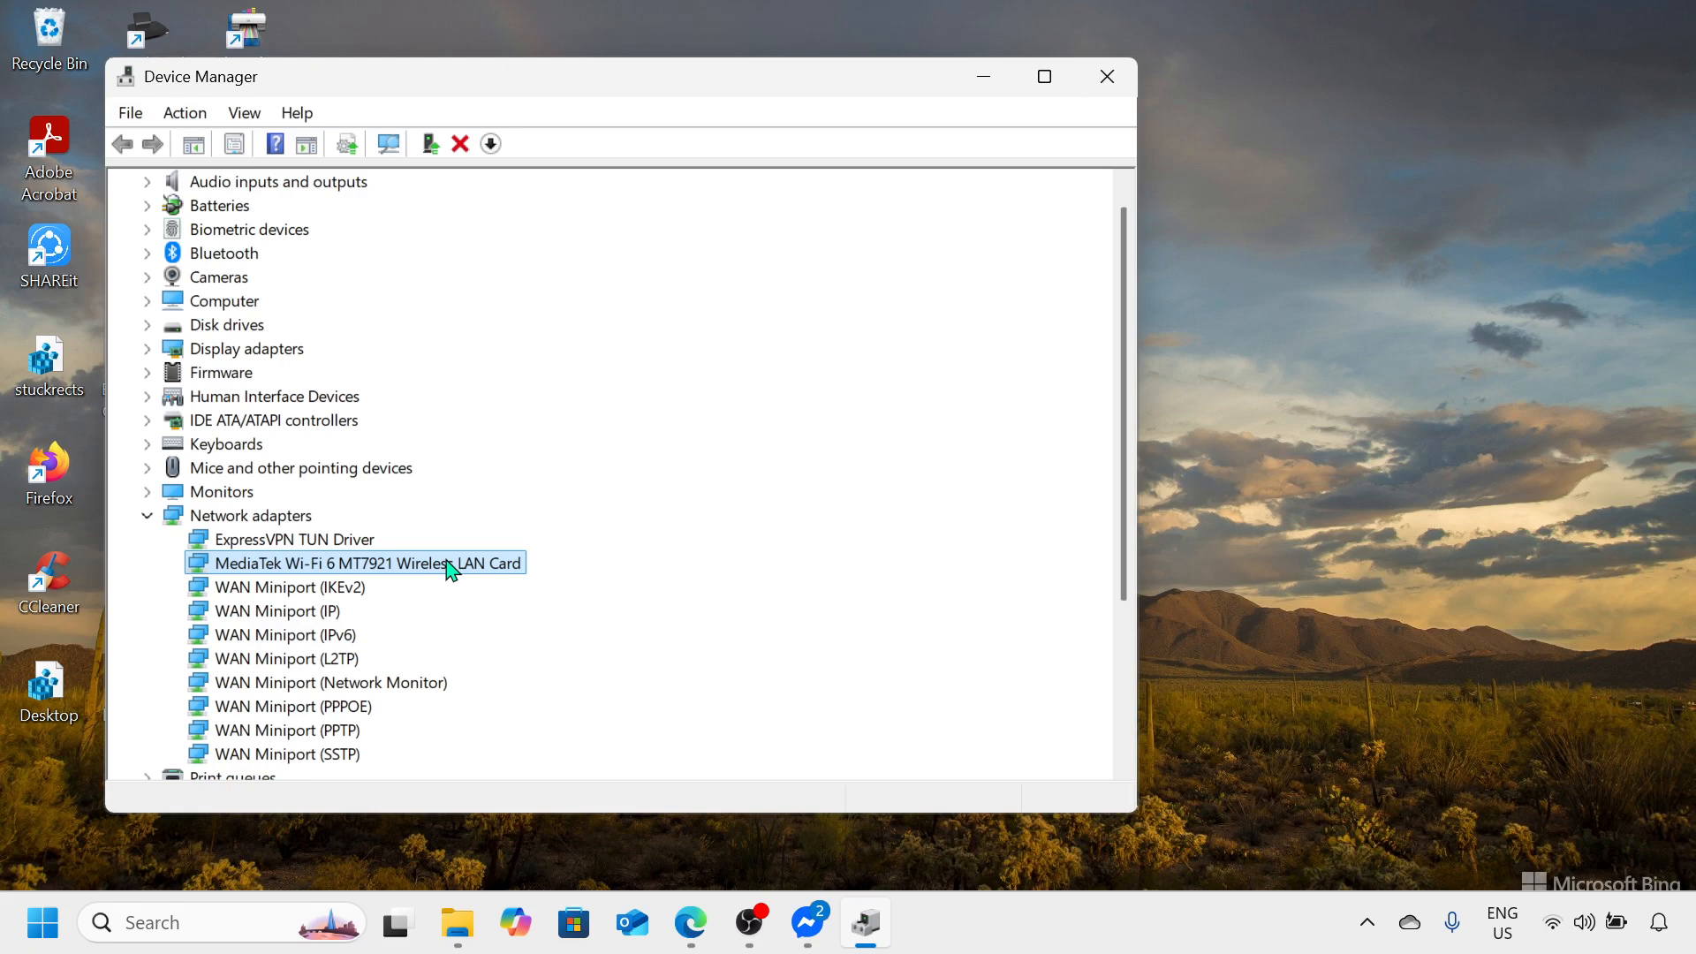
right_click(391, 565)
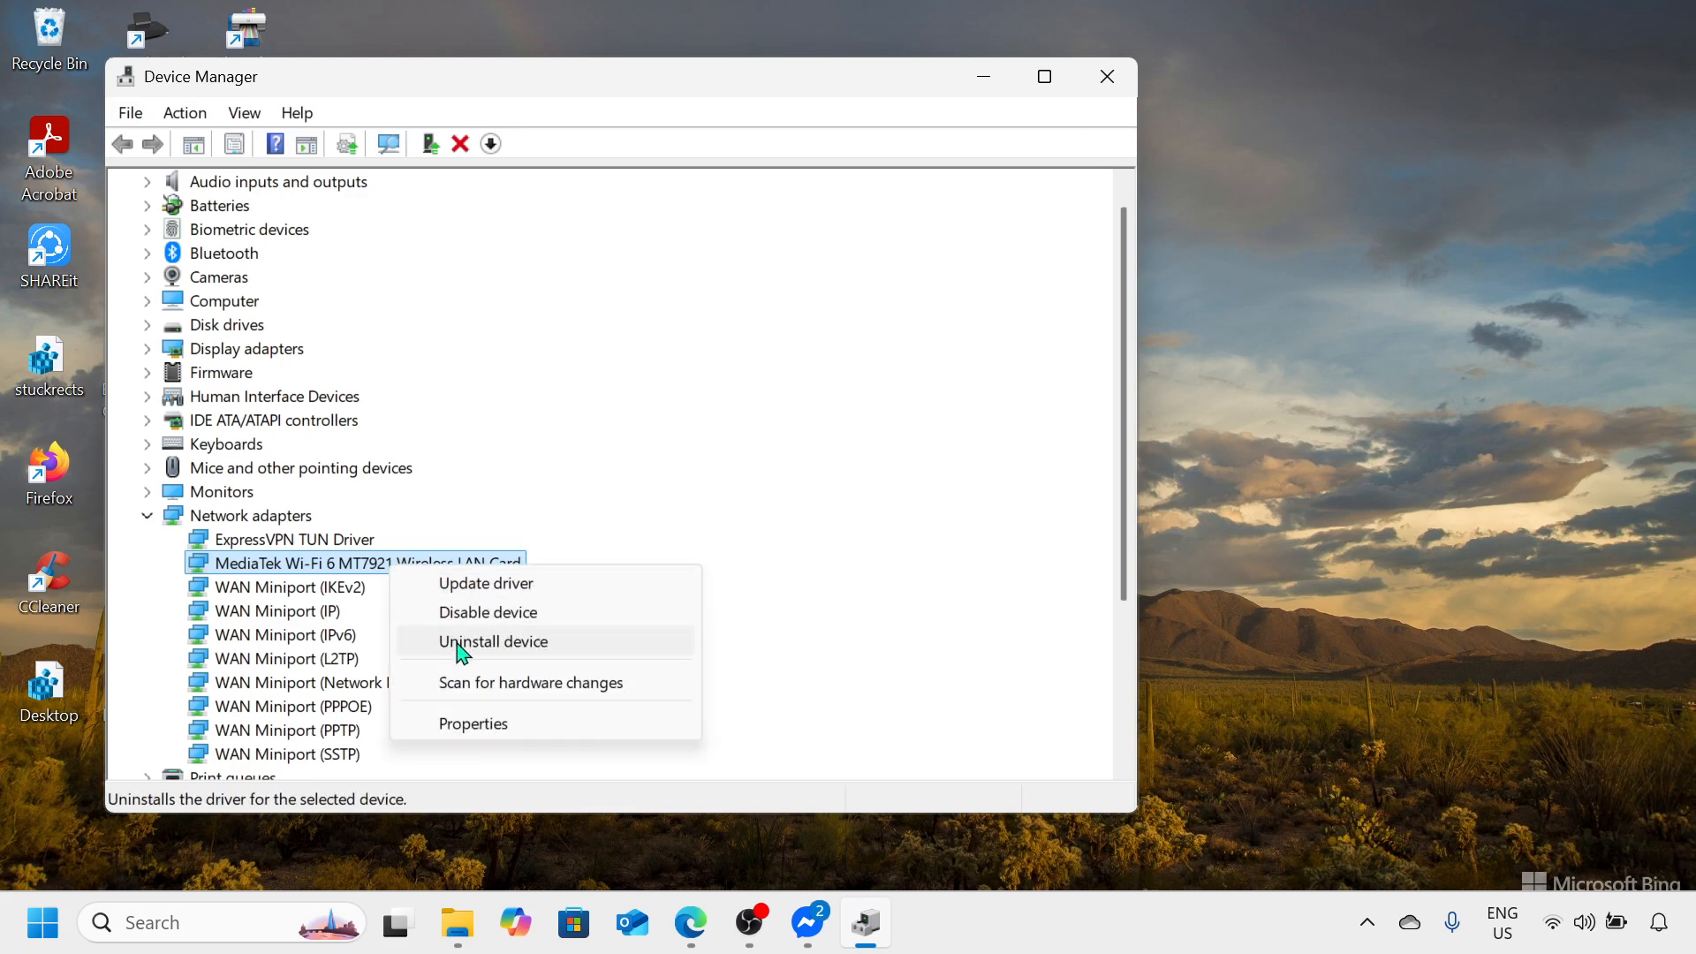
click(497, 726)
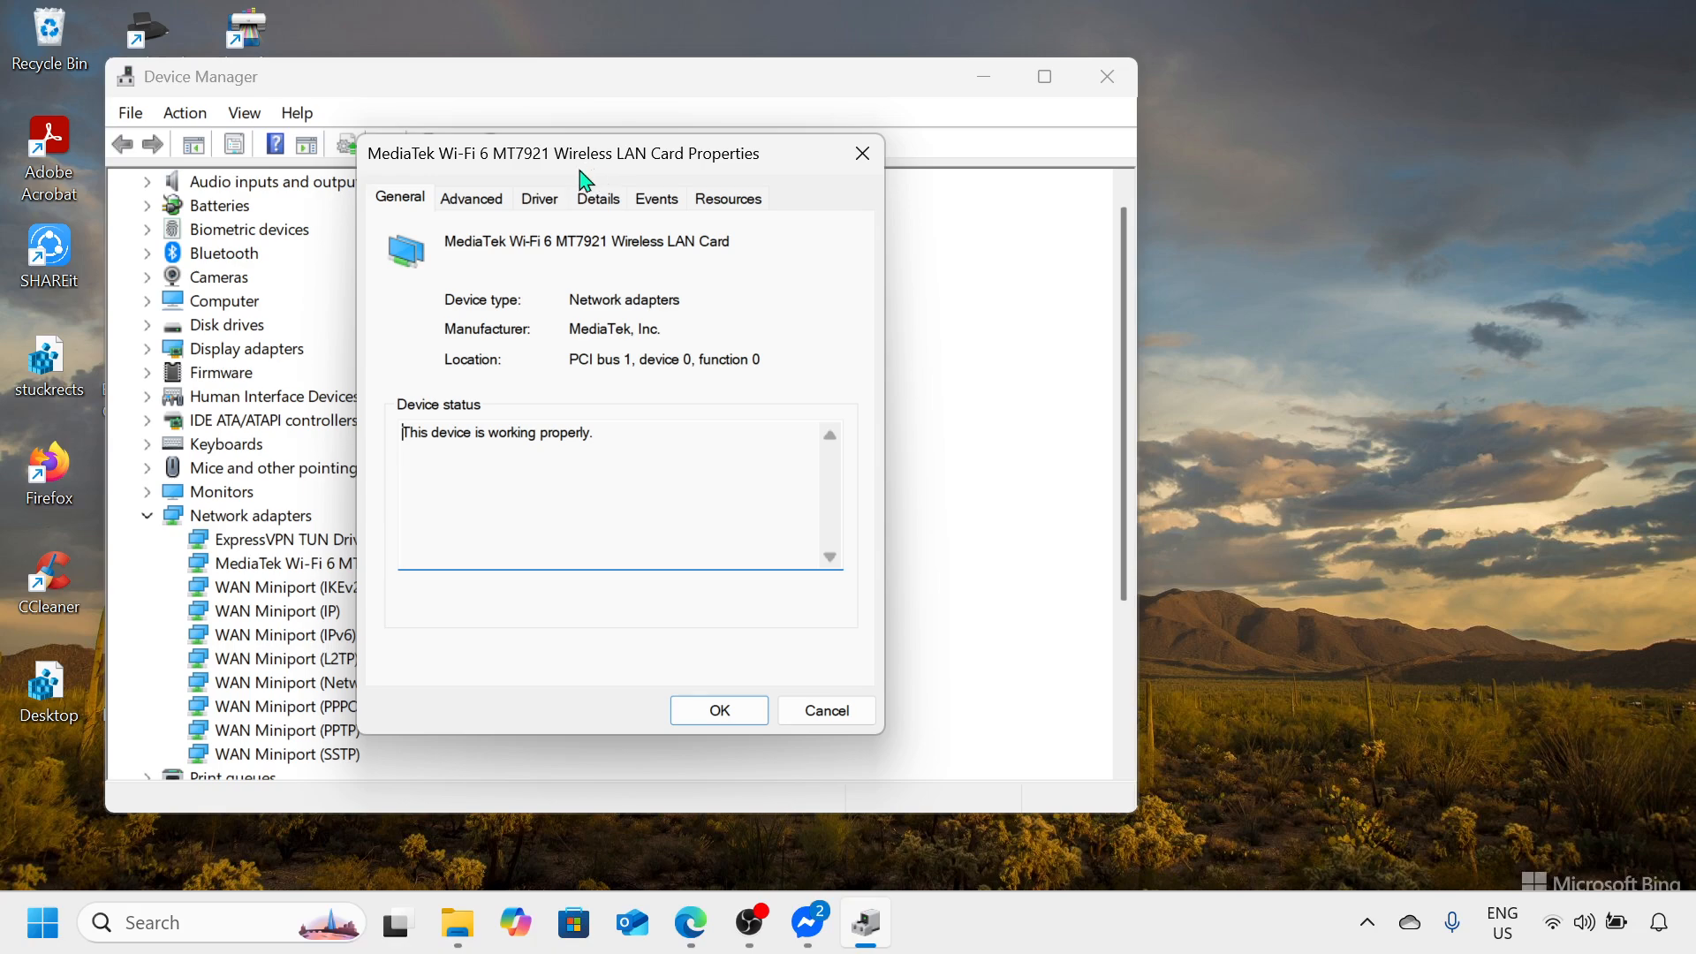
click(484, 202)
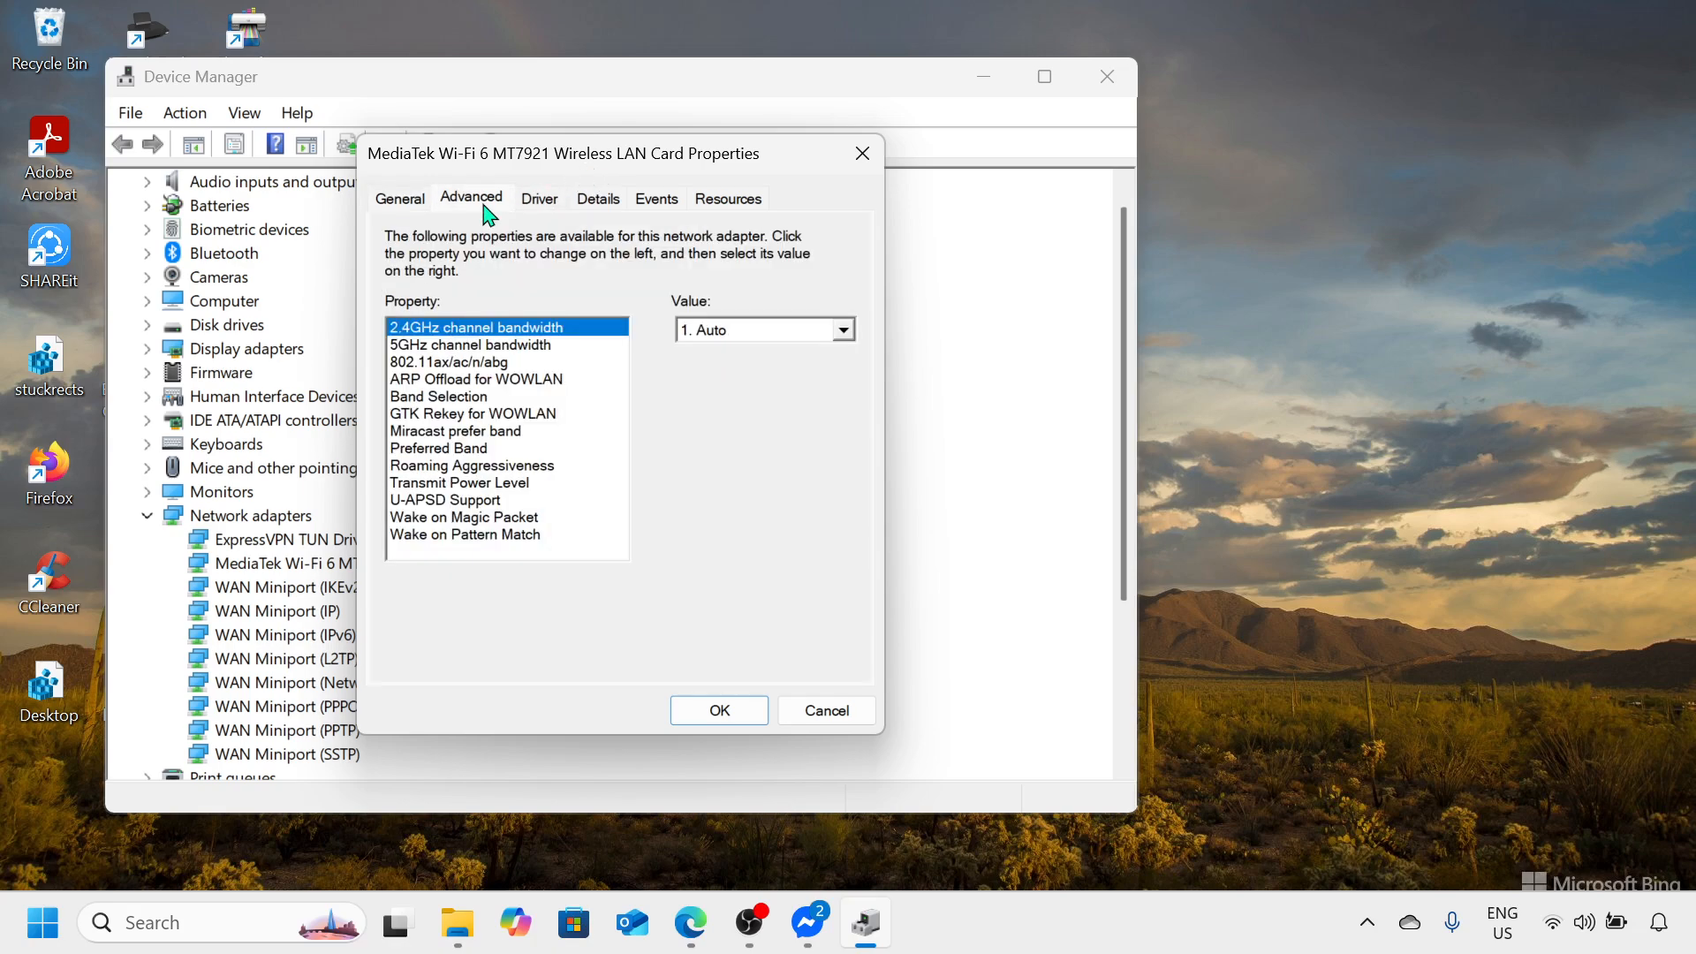
Step: Examine the mode choices of the adapter's 802.11ax/ac/n/abg property without picking a different one
click(429, 364)
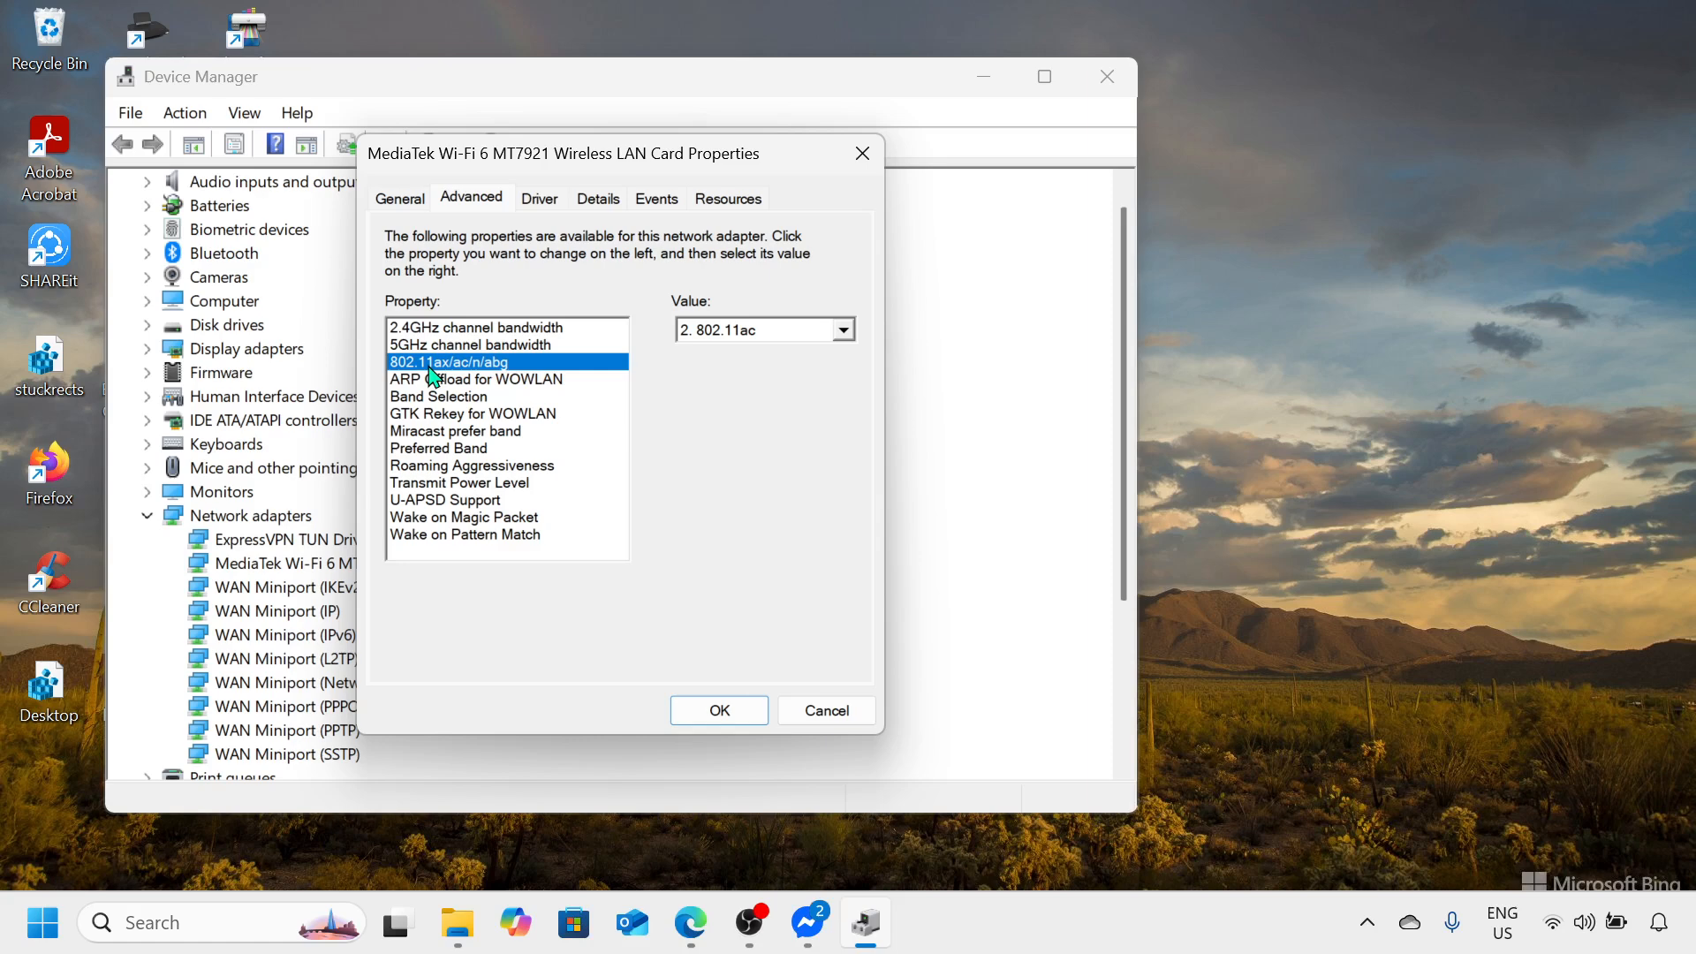
click(844, 334)
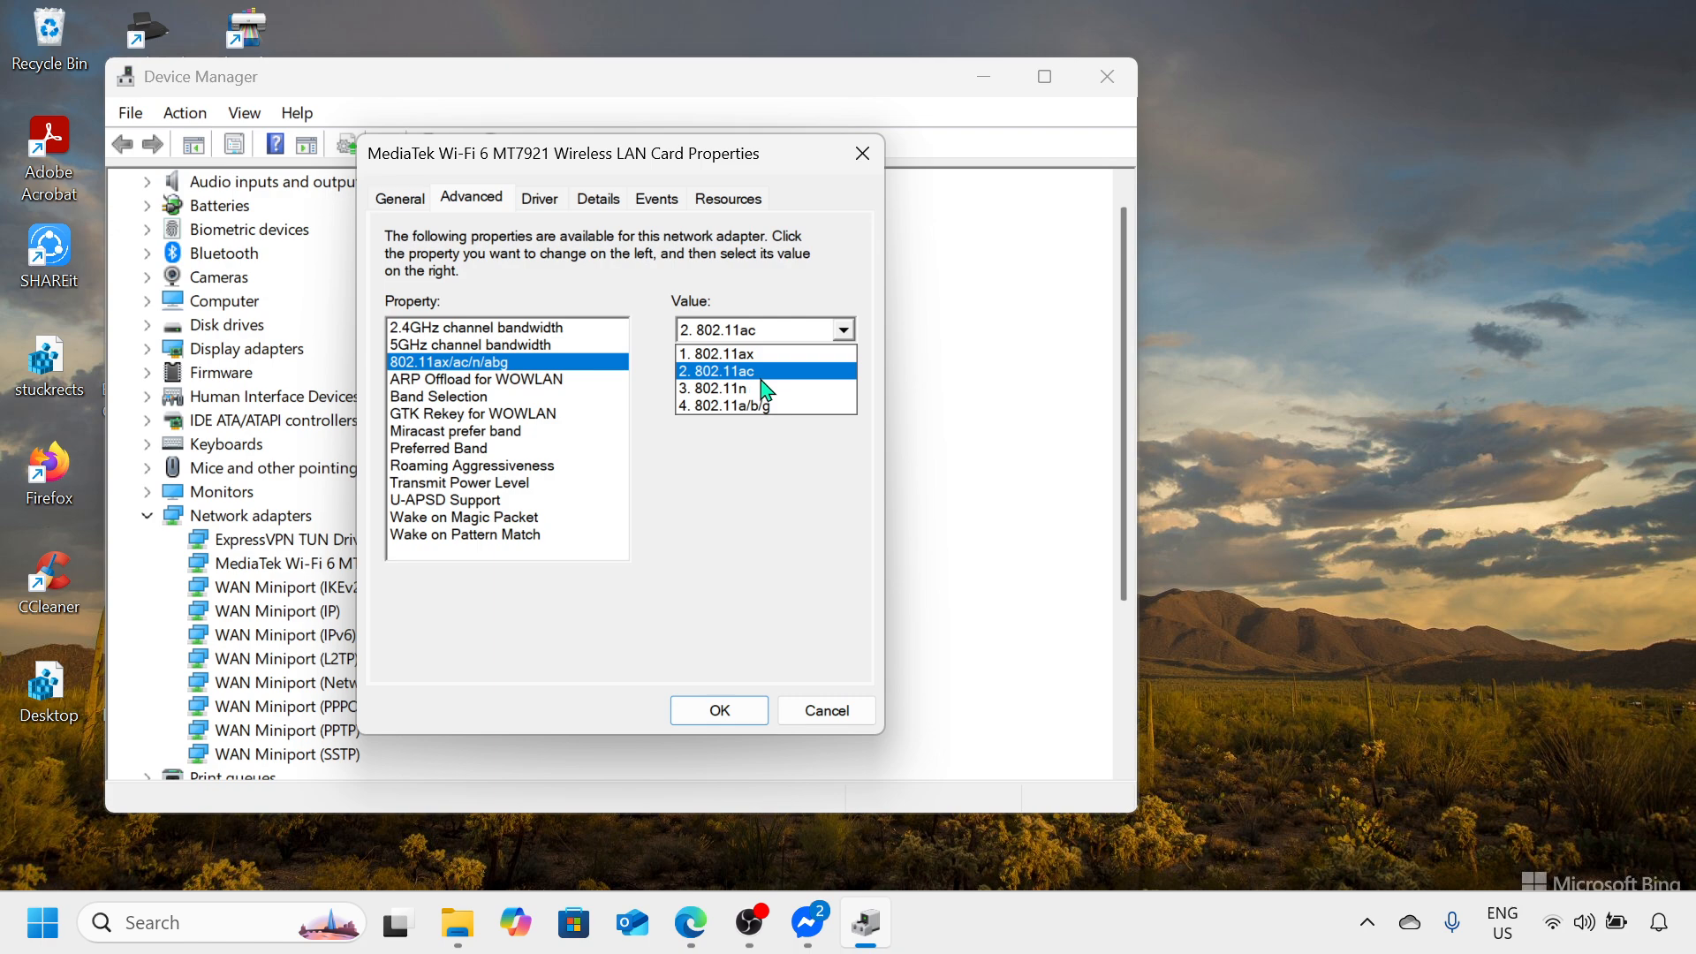
click(682, 445)
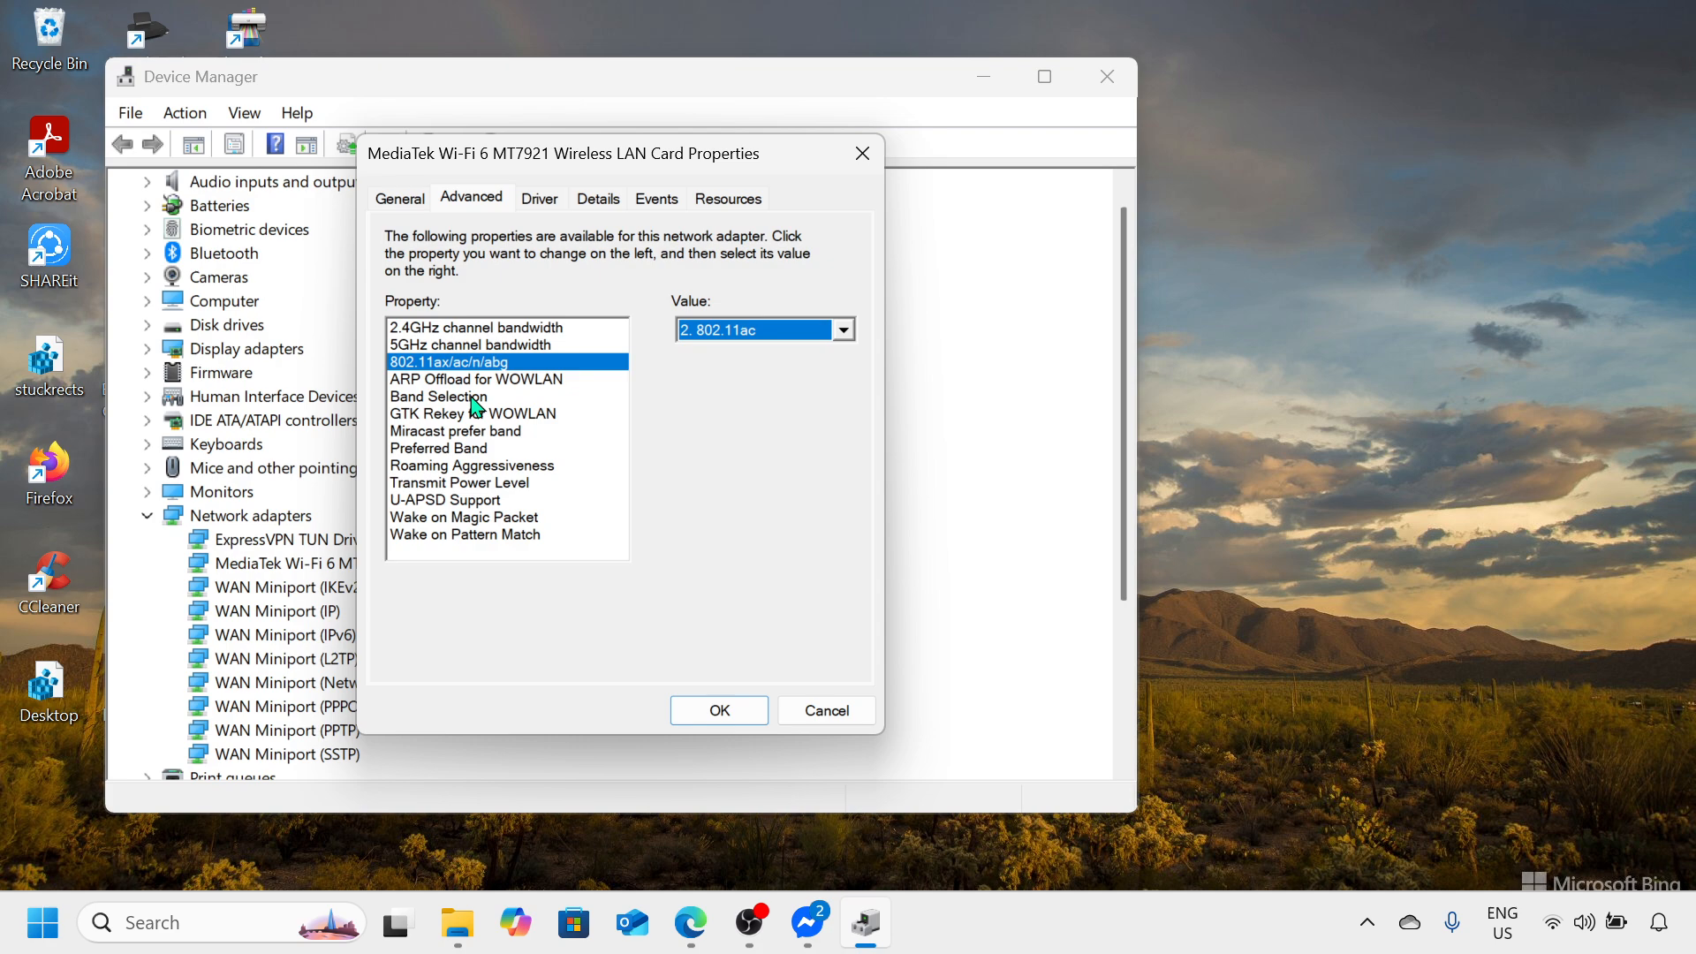
Step: Set the 2.4GHz channel bandwidth to Auto and check the 5GHz channel bandwidth property
click(520, 331)
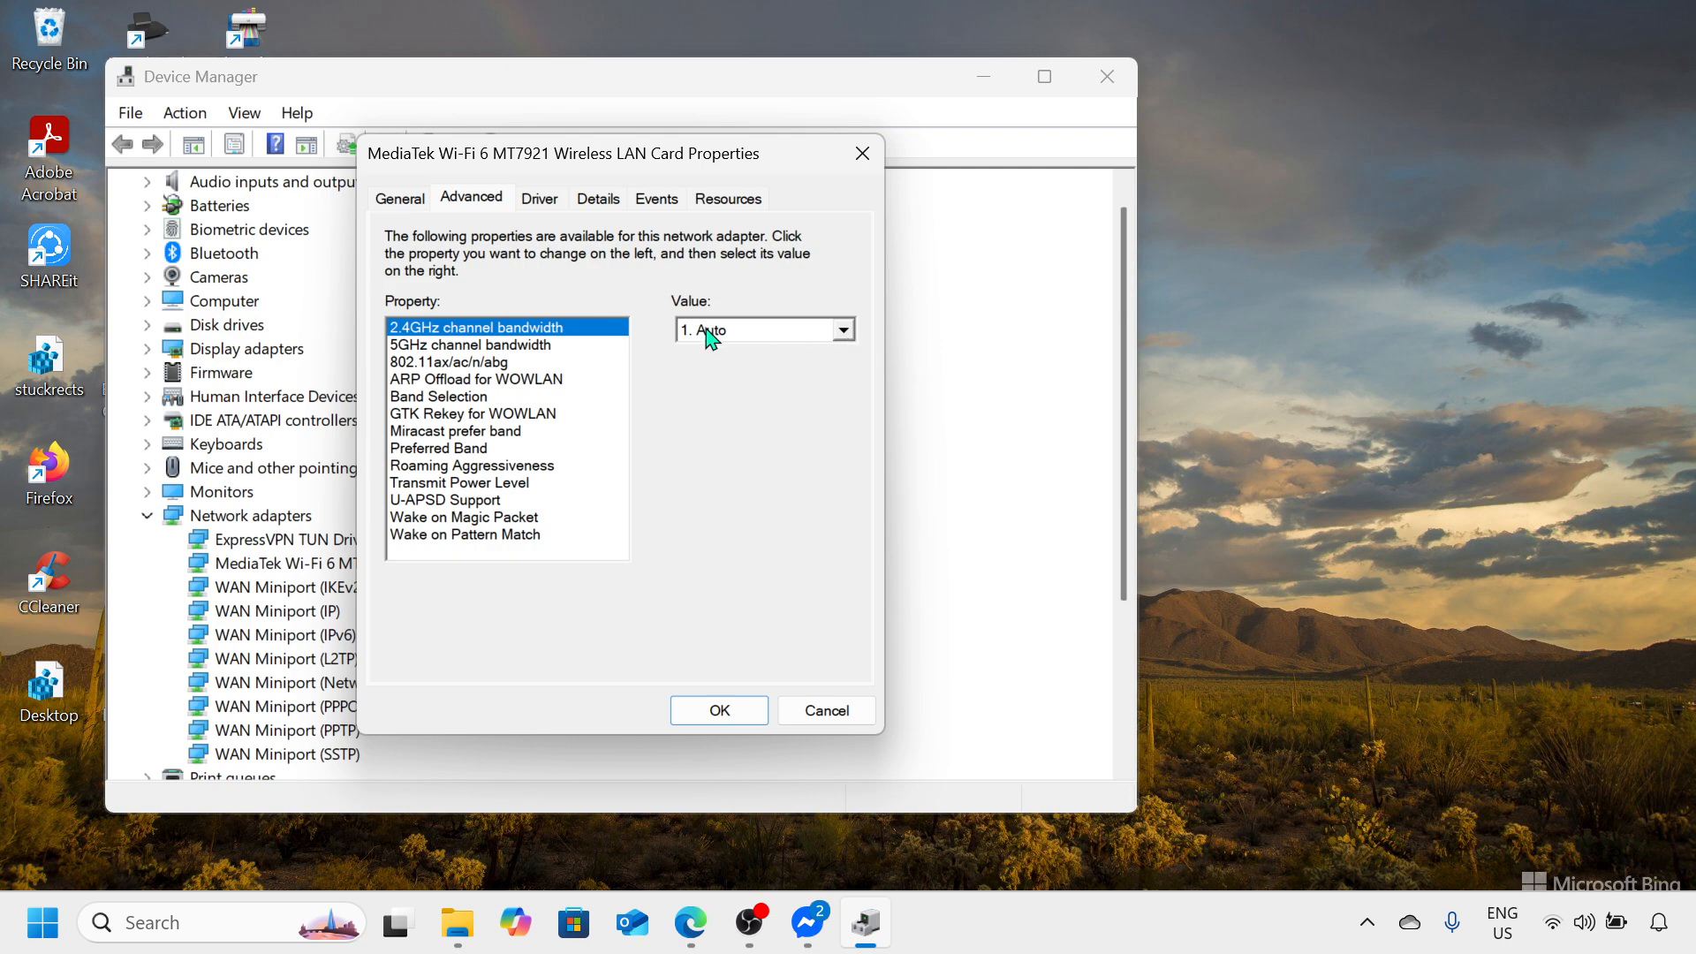
click(846, 330)
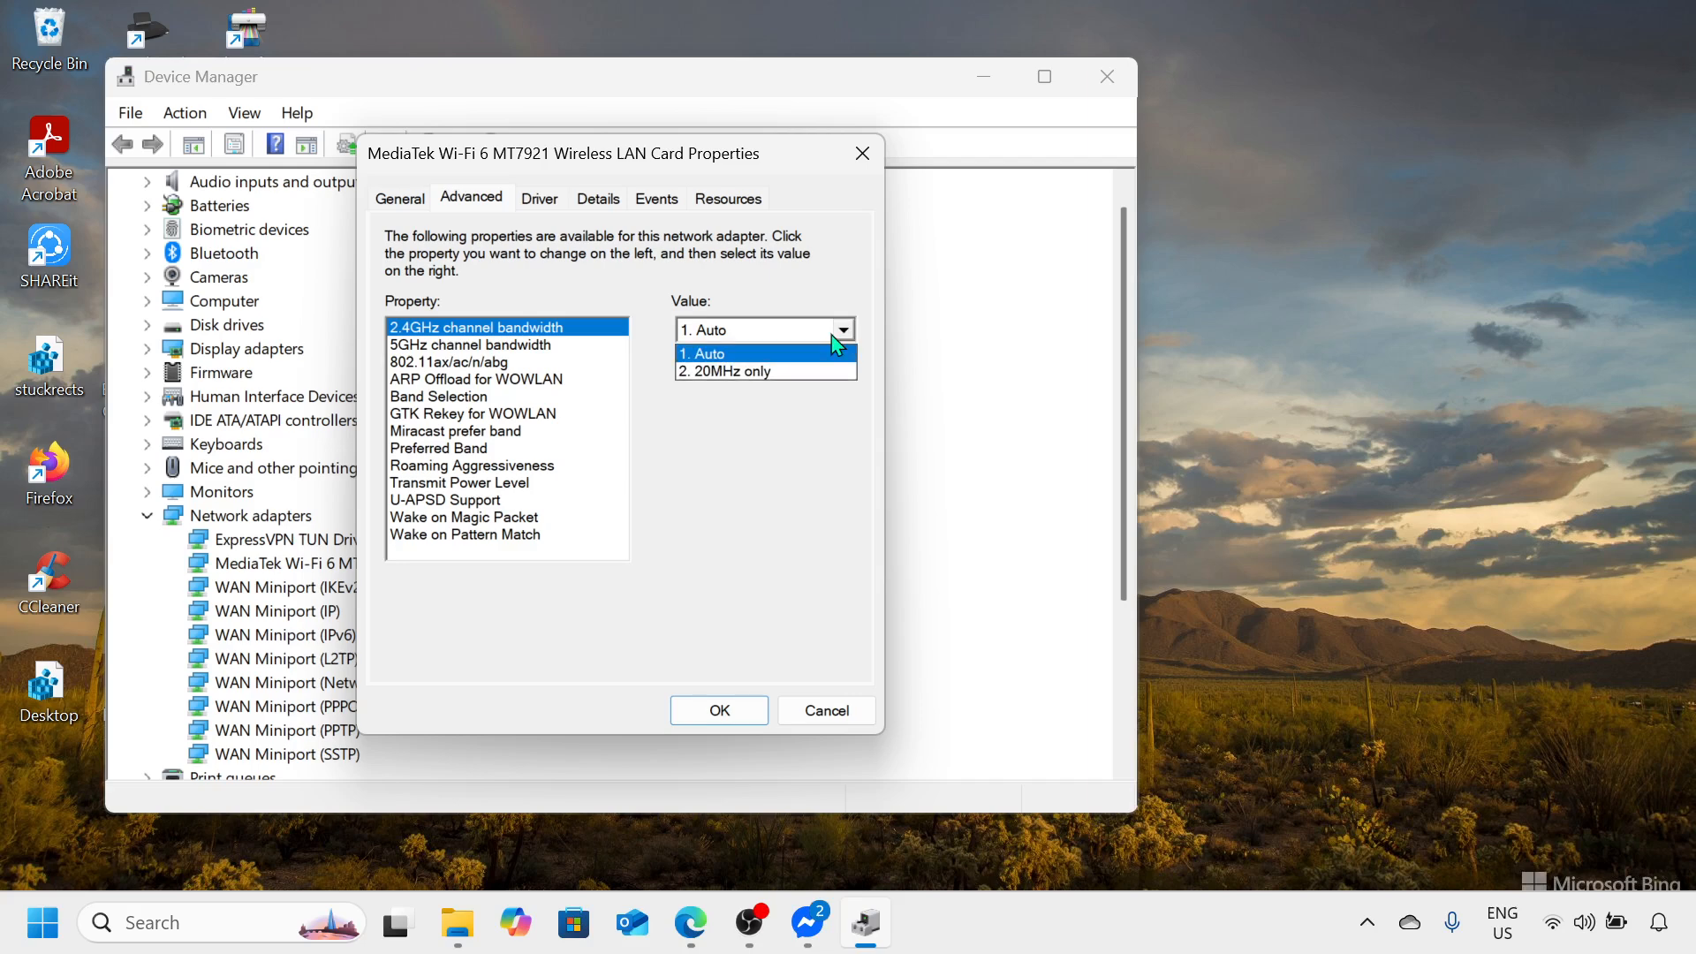
click(779, 356)
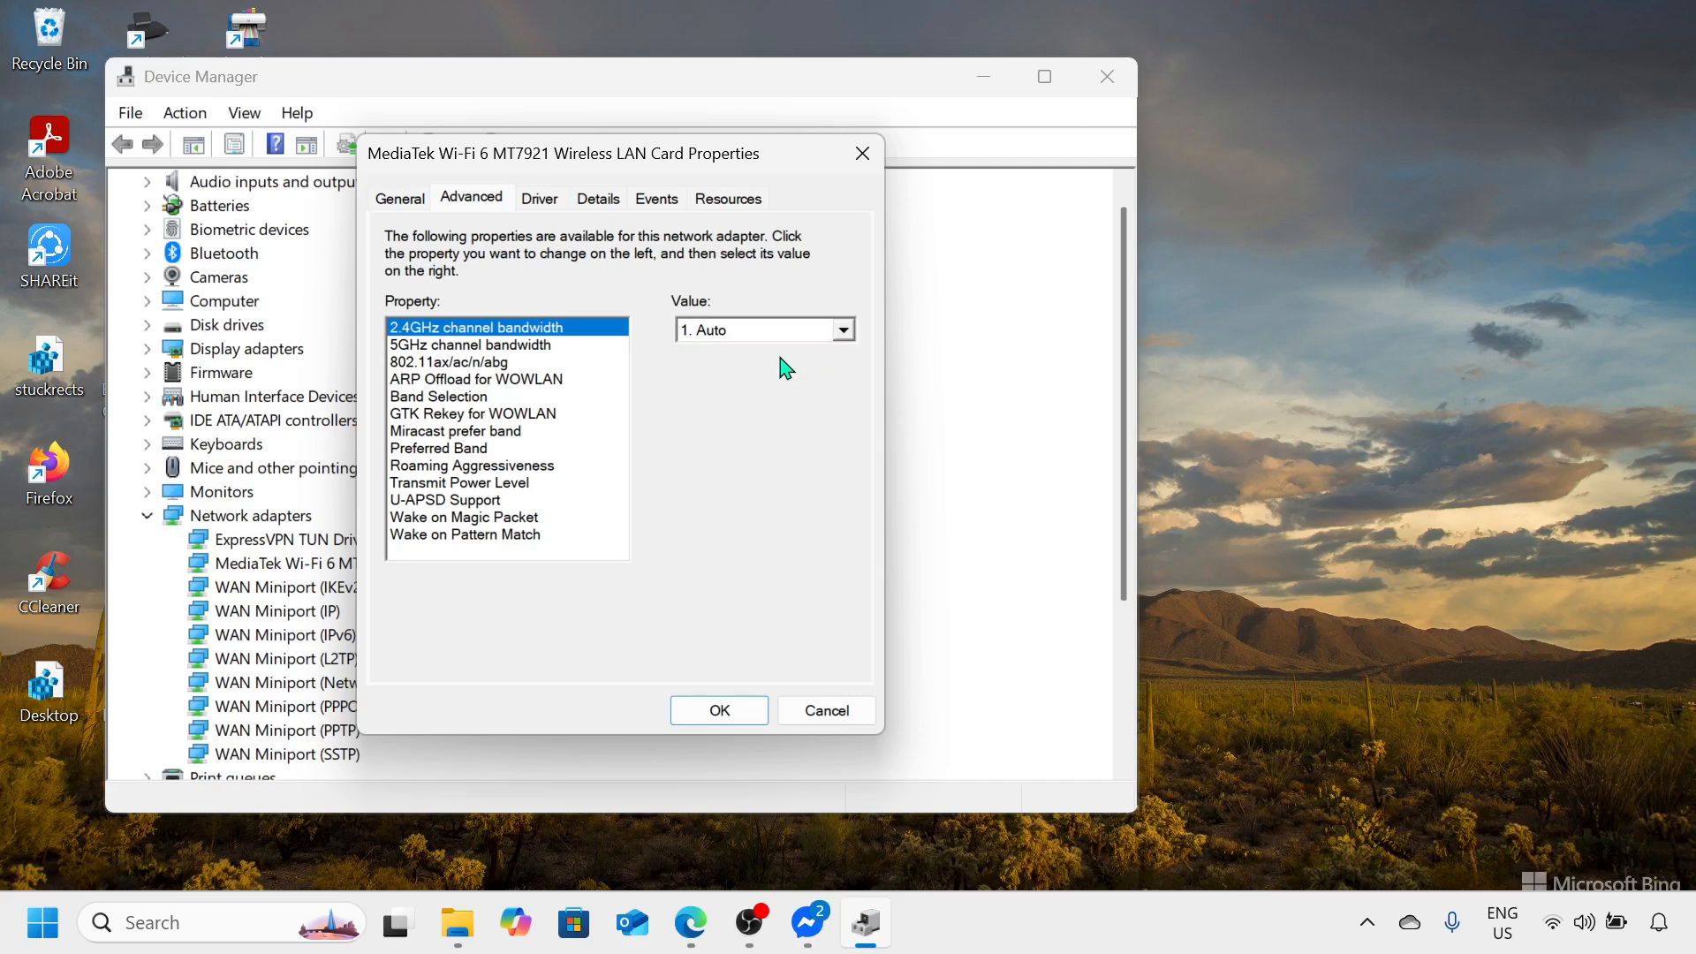
click(542, 346)
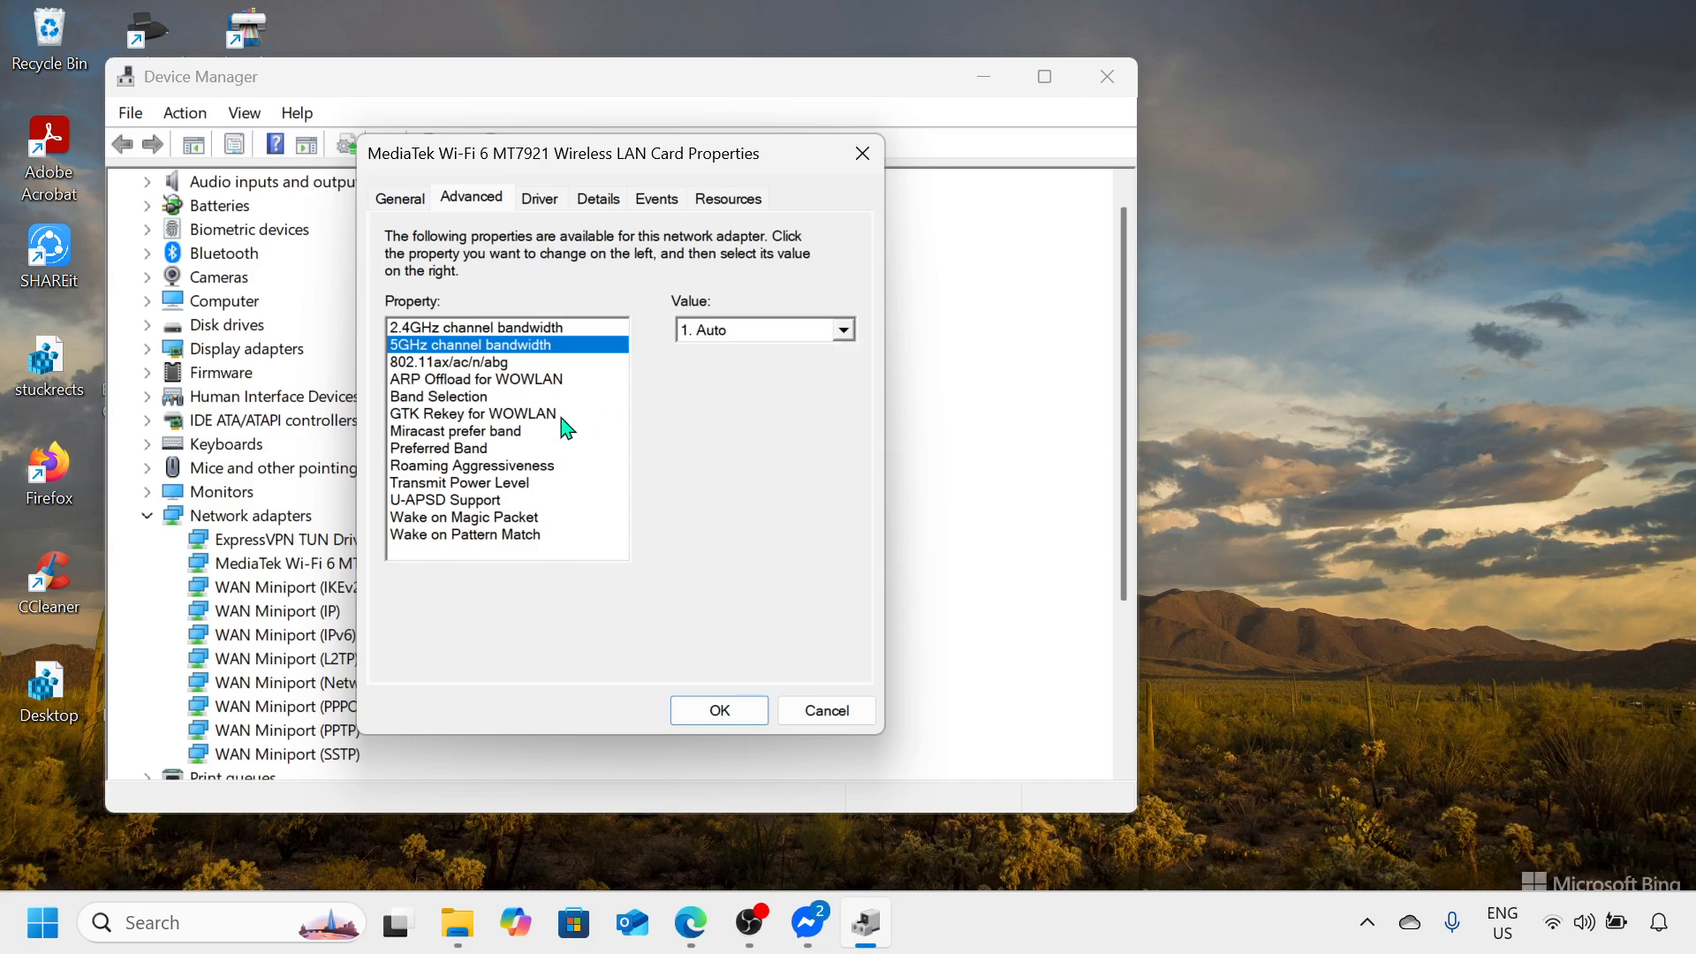
Step: Set the adapter's Preferred Band property to Prefer 5GHz band
click(624, 467)
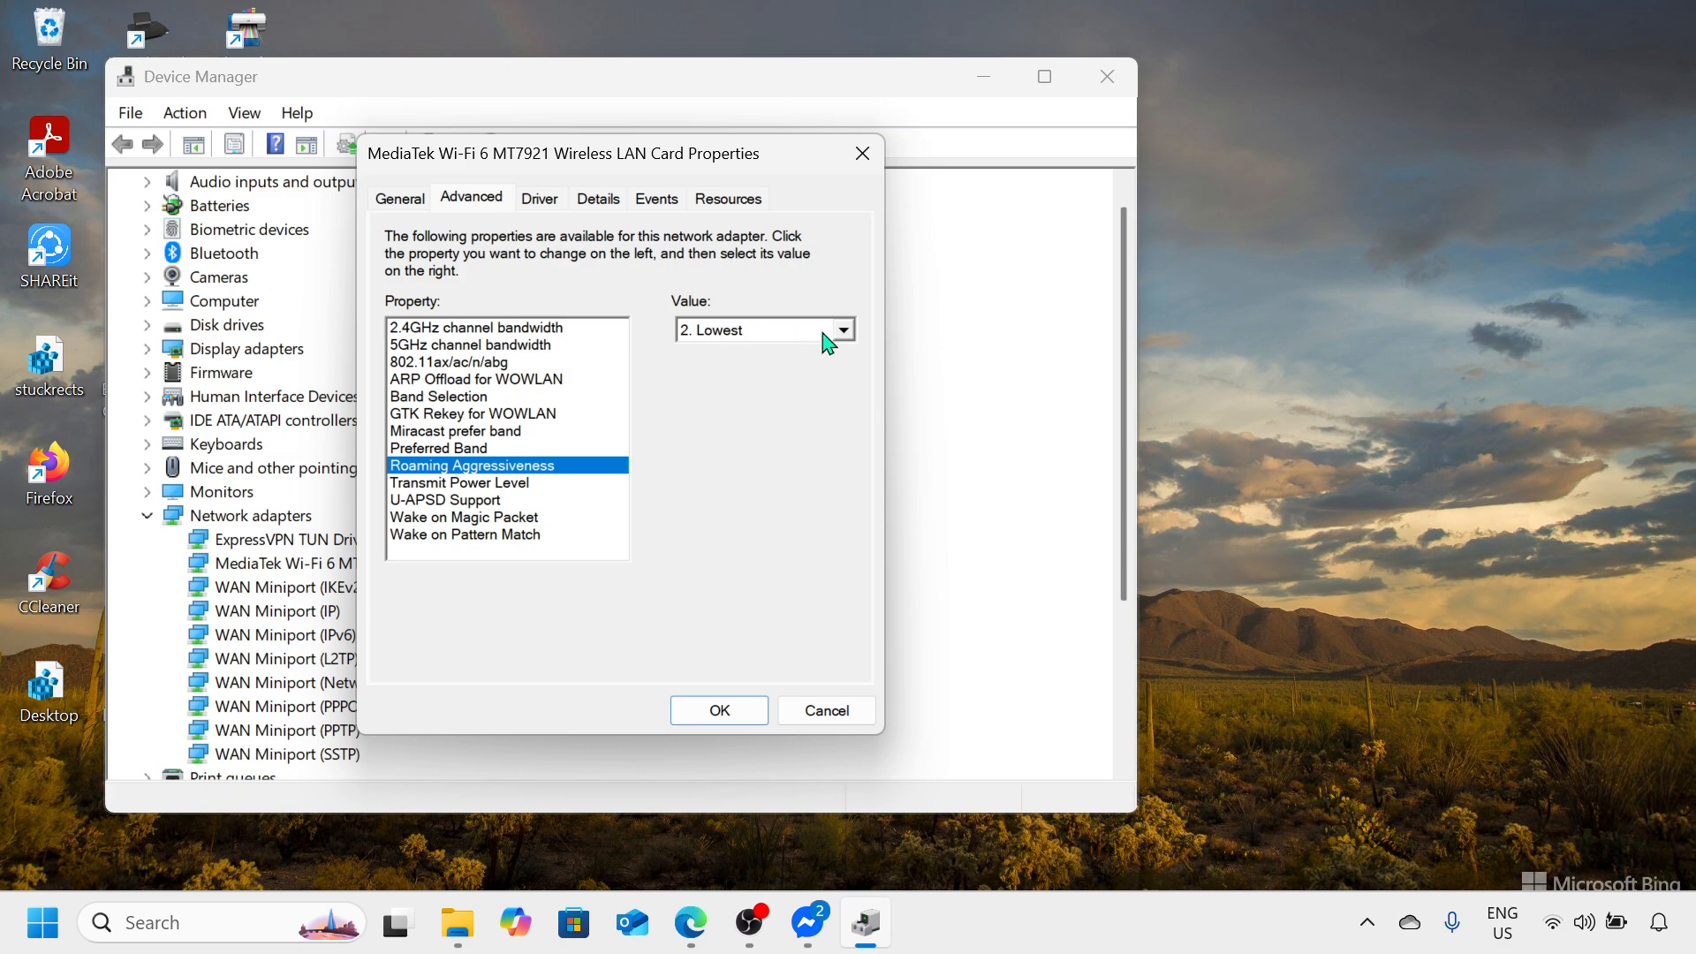
click(498, 450)
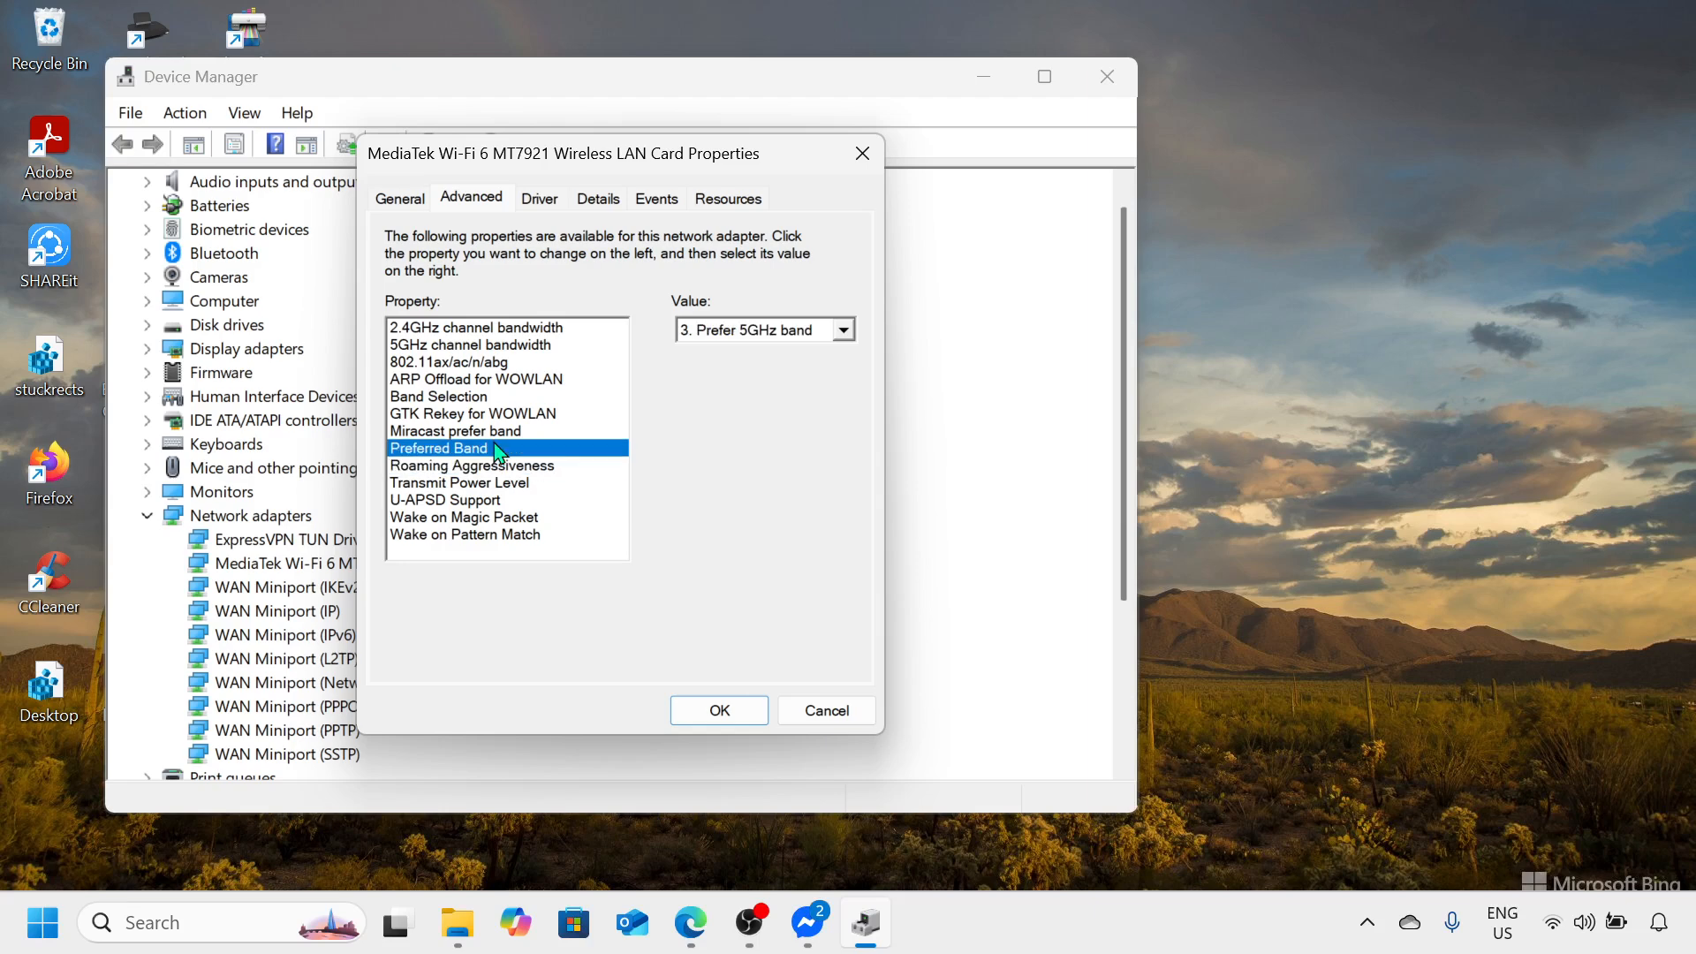
click(843, 331)
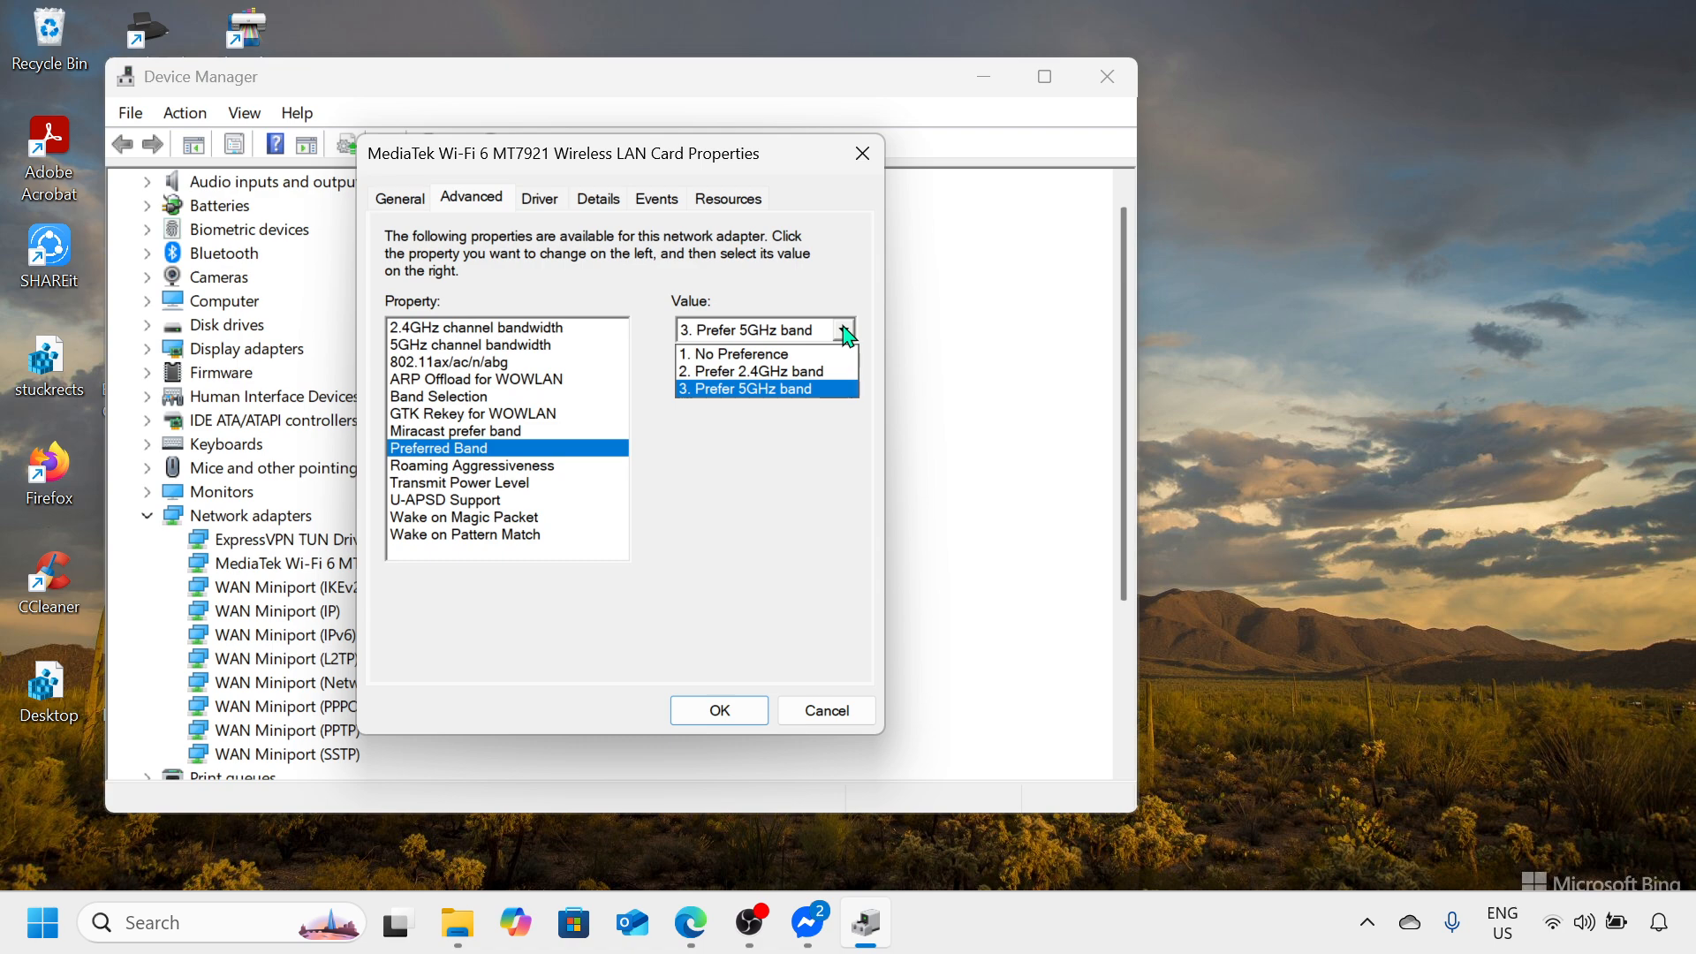
click(789, 390)
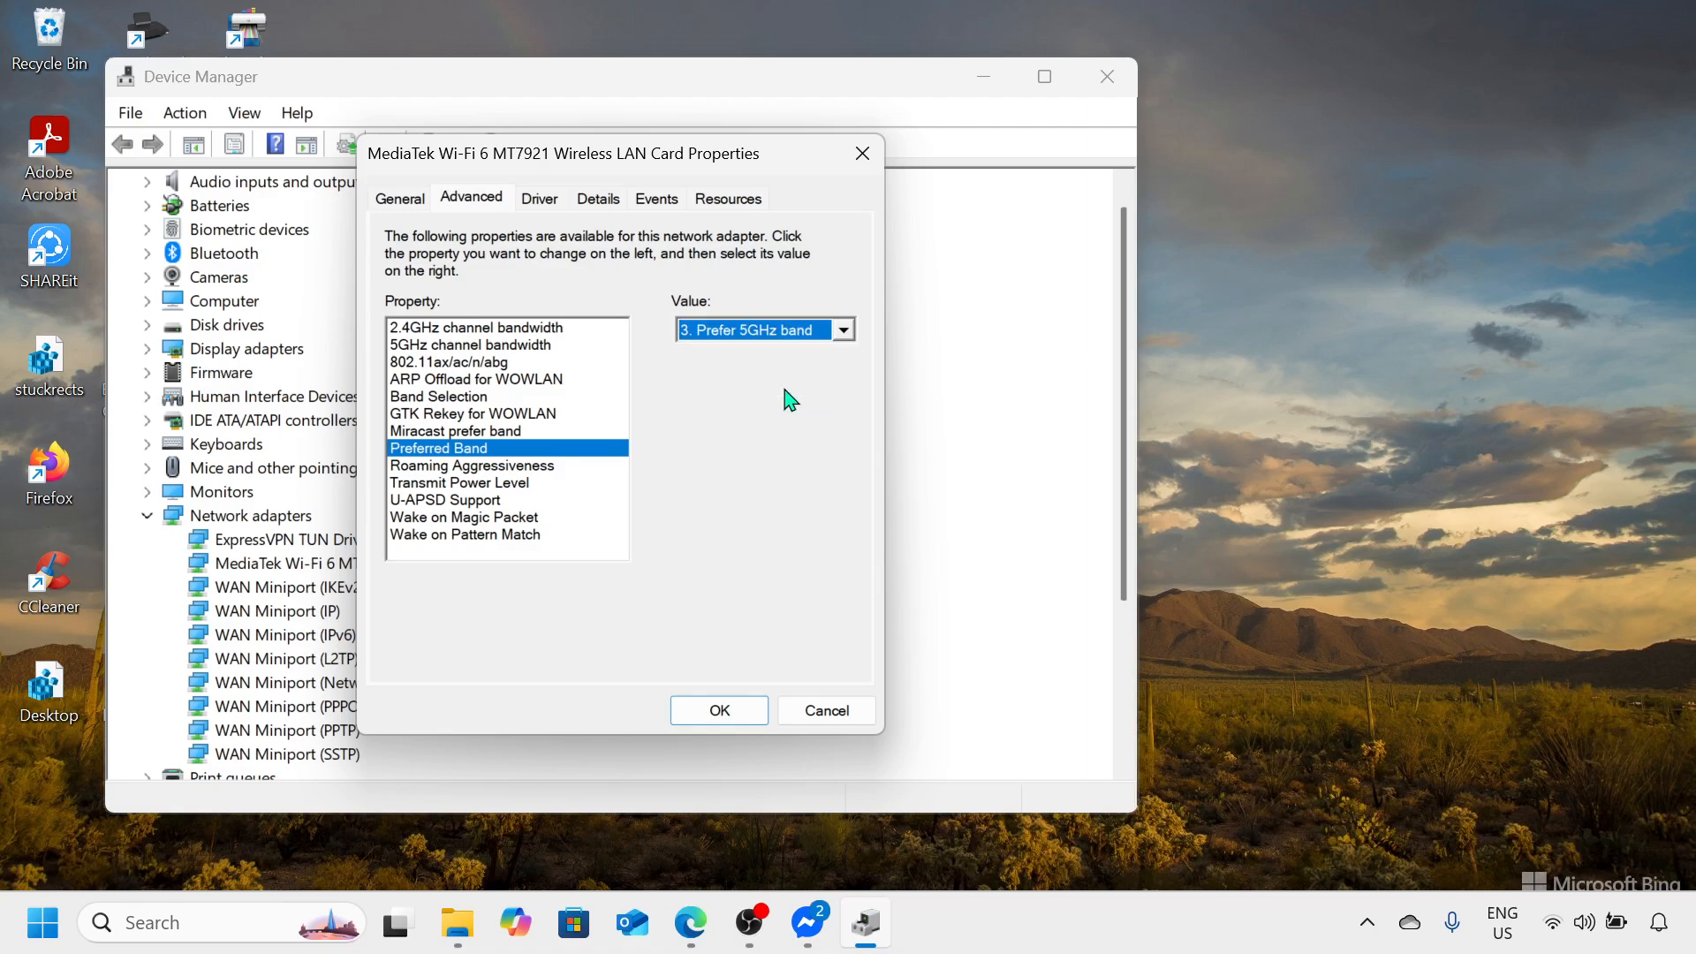
Step: Set Roaming Aggressiveness to Lowest, accept the adapter properties, and close Device Manager
click(504, 466)
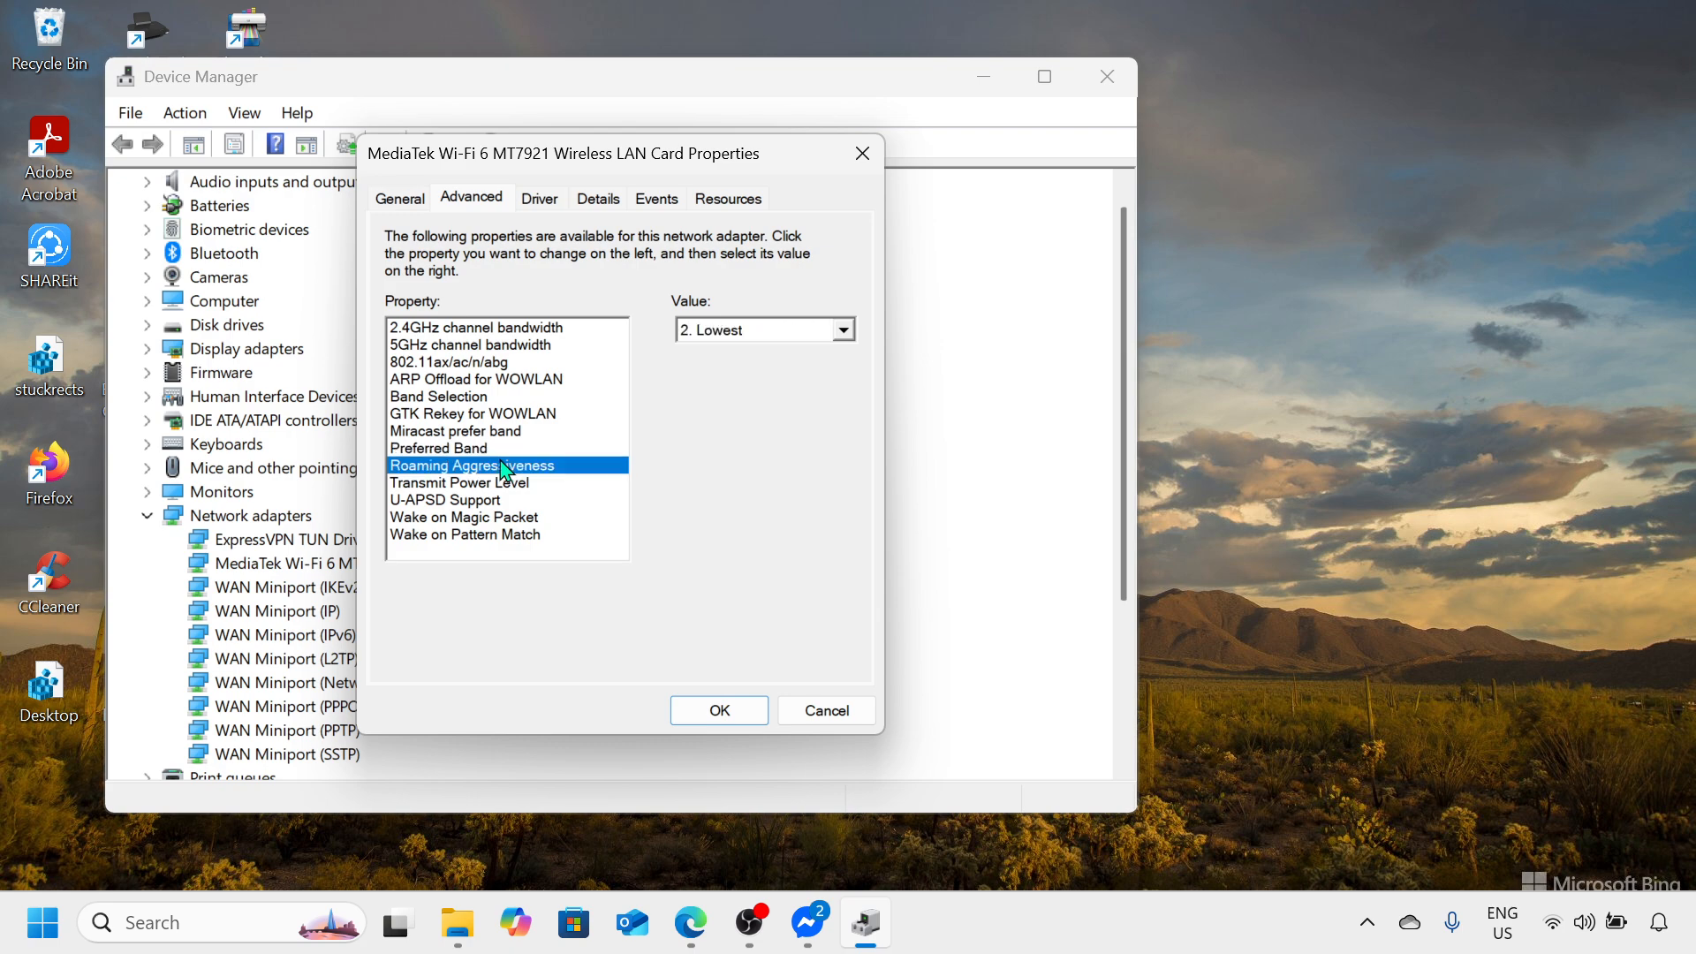
click(850, 334)
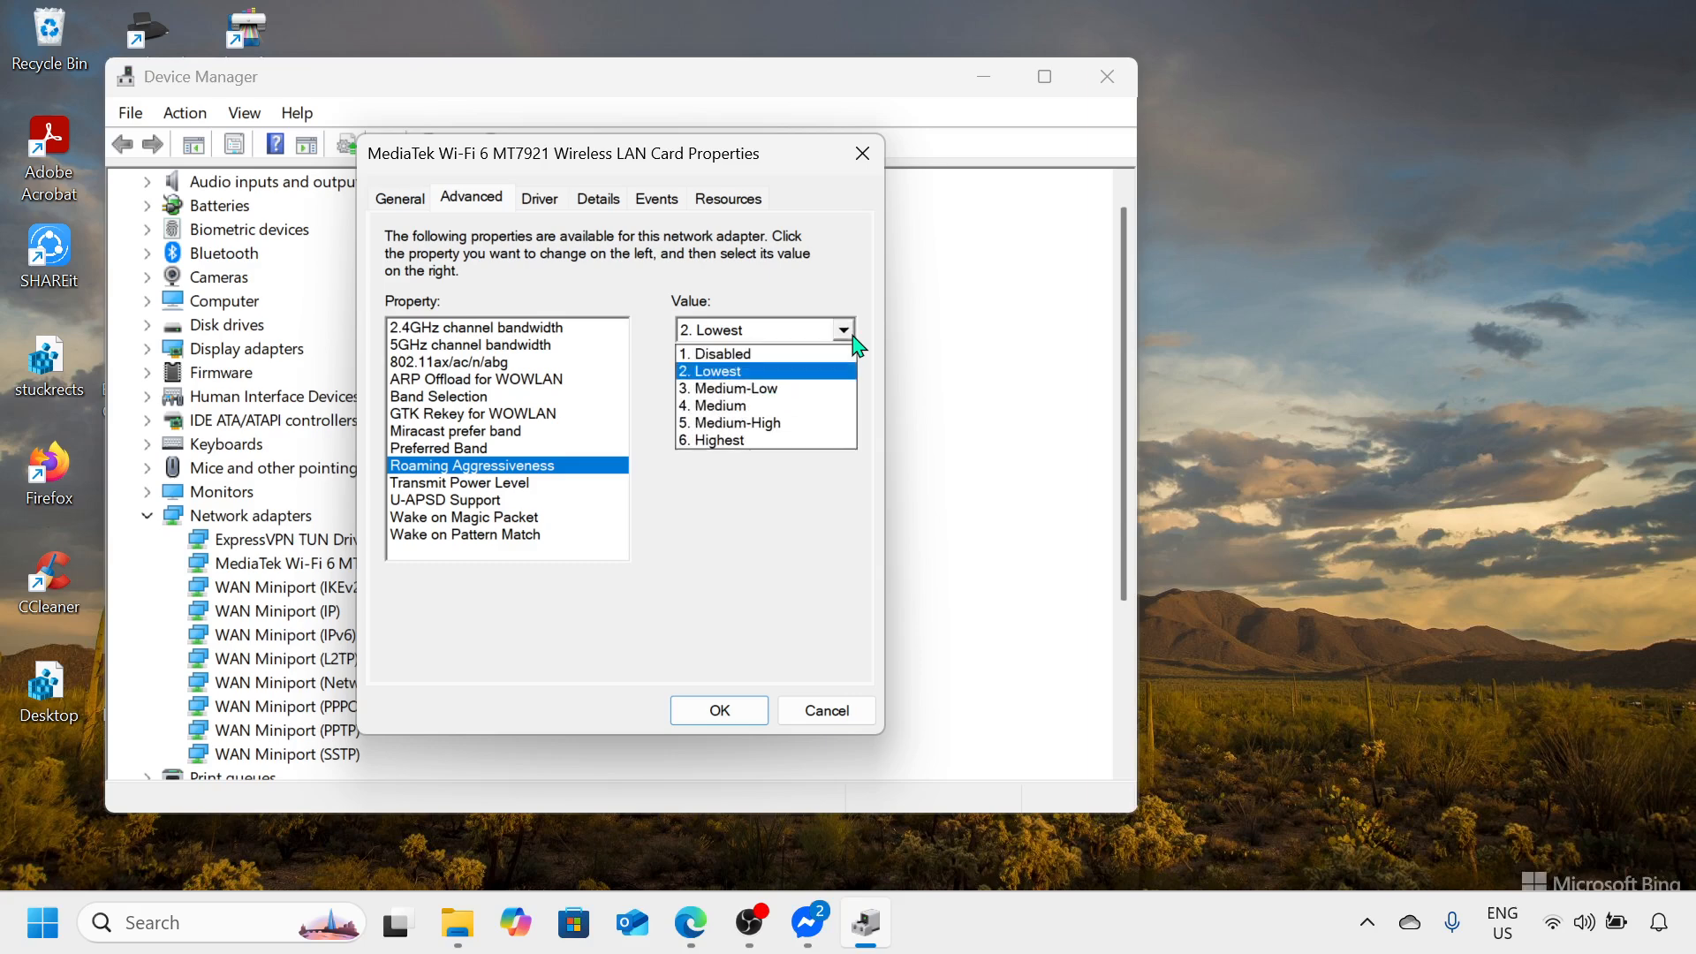
click(783, 371)
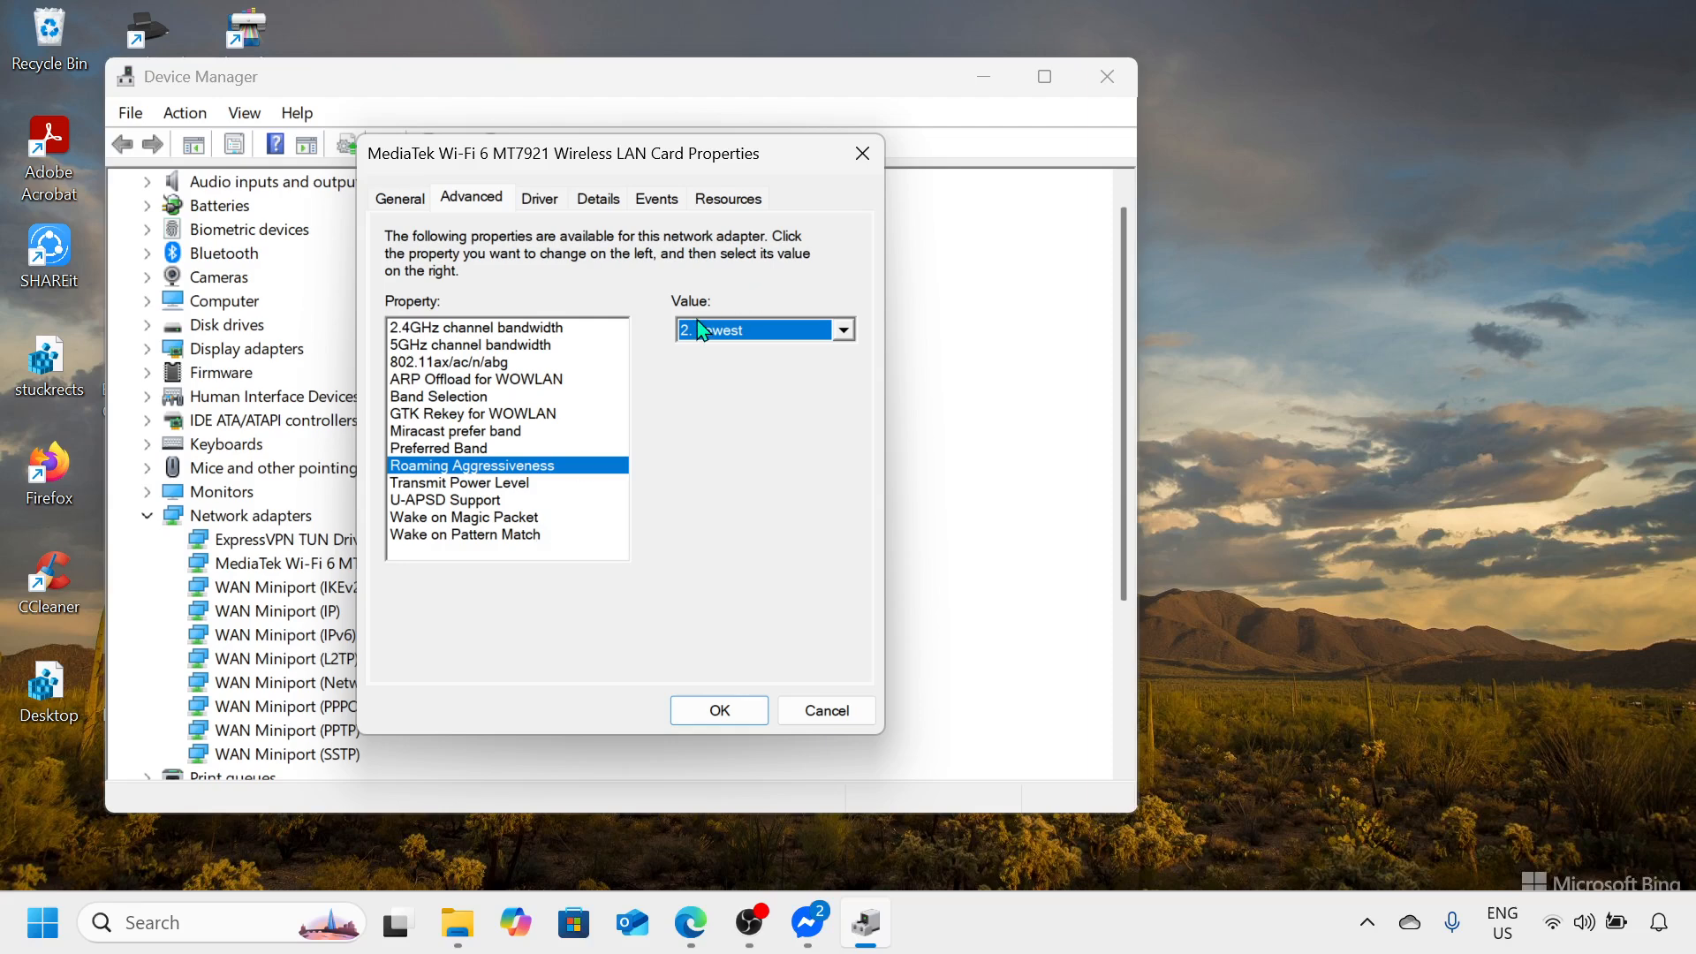
click(726, 709)
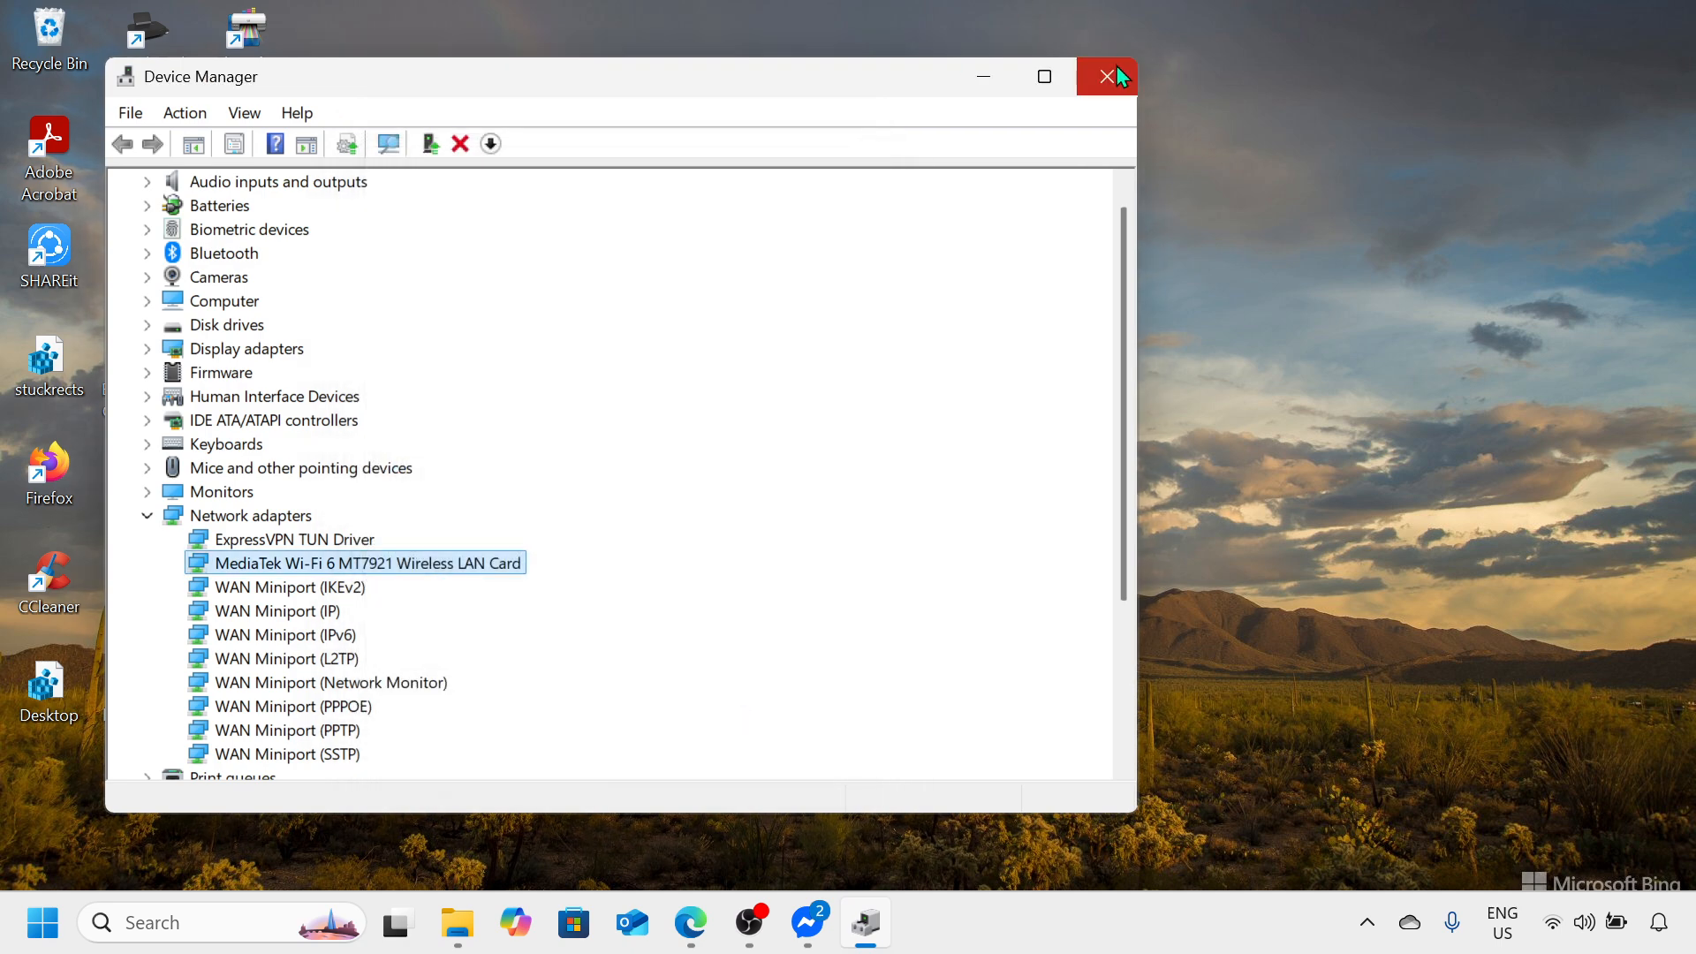
click(1119, 70)
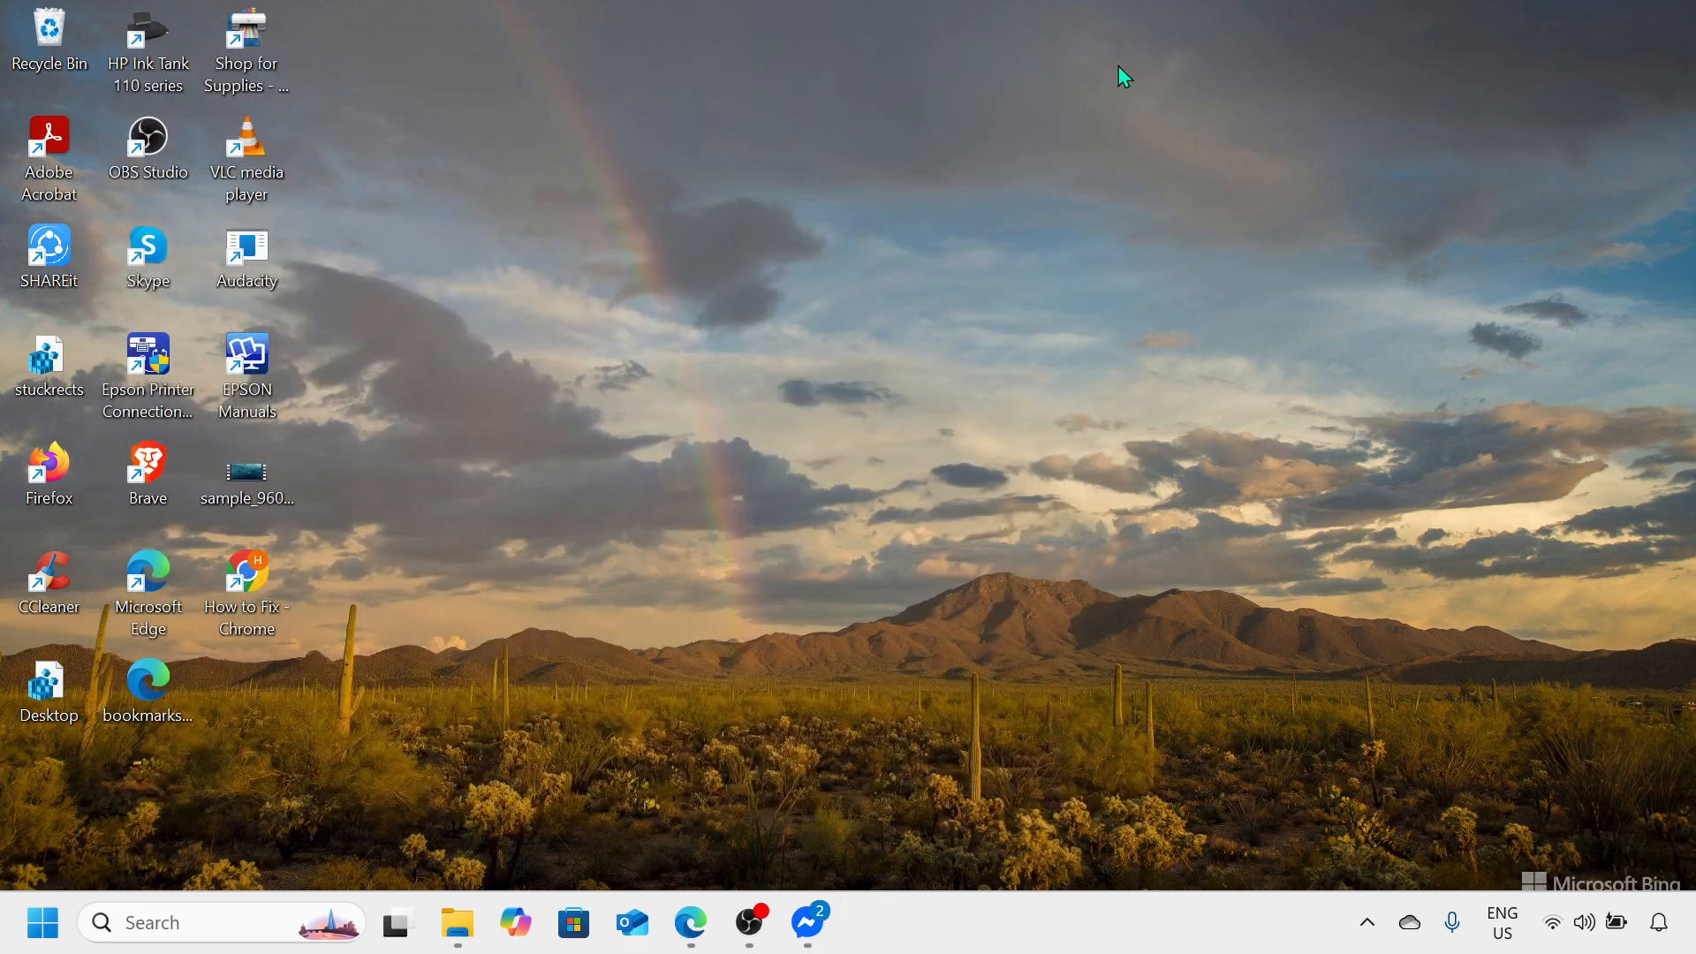
right_click(42, 923)
mouse_move(197, 809)
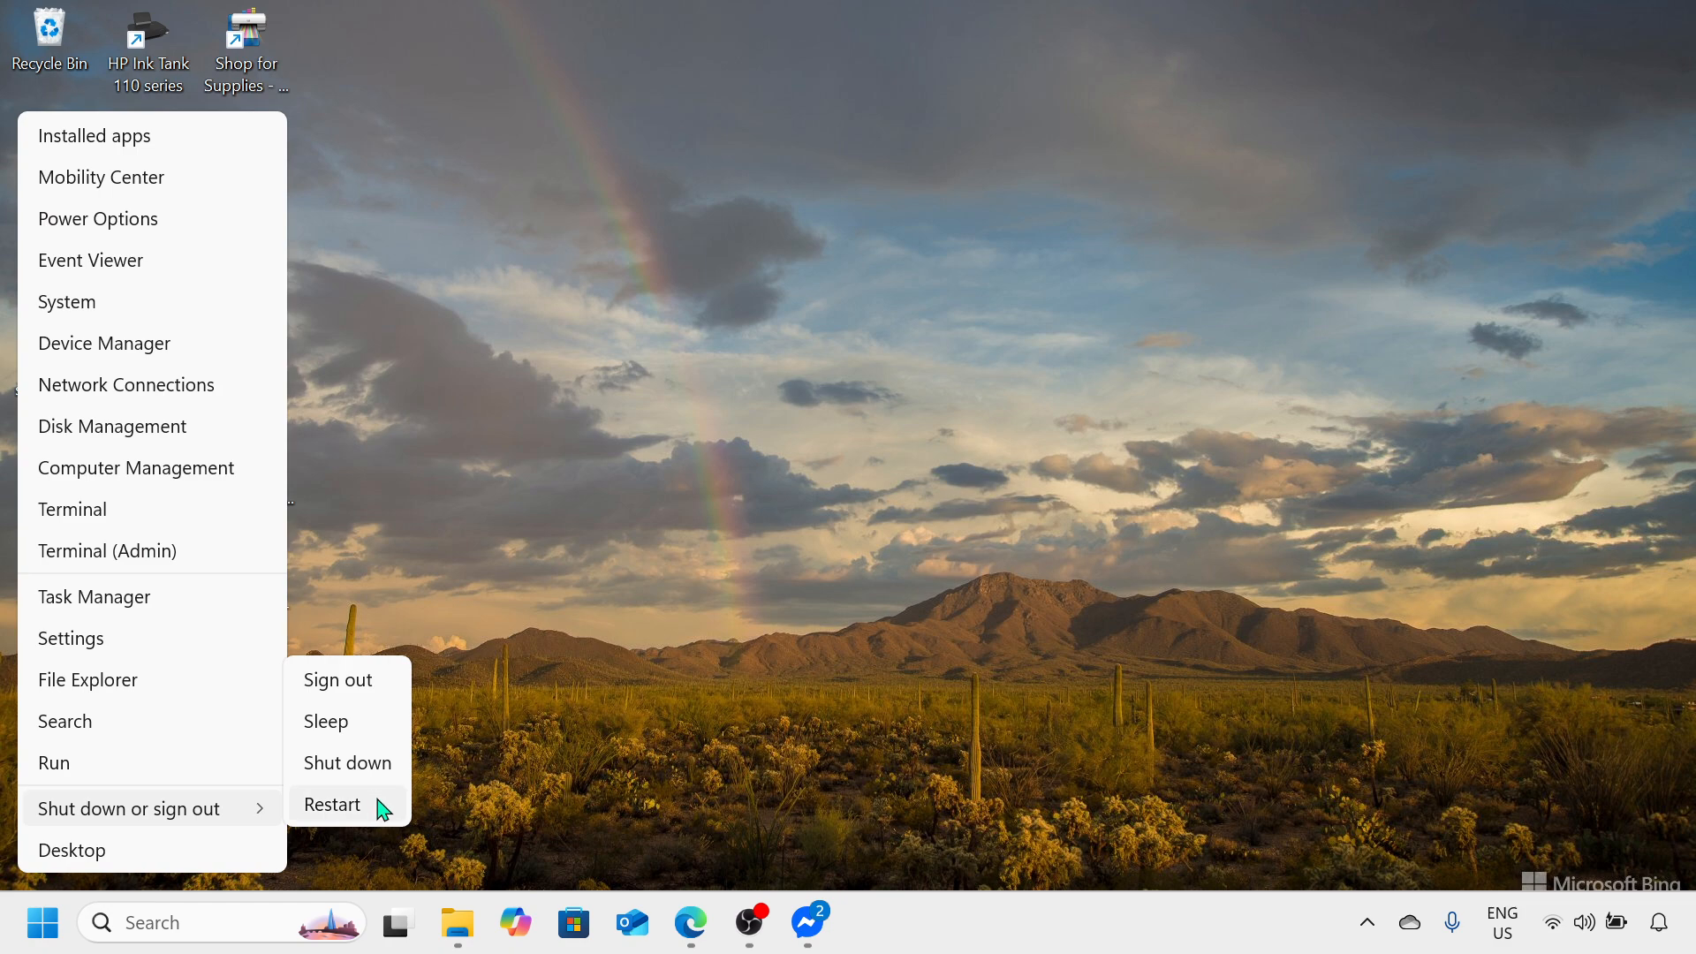
click(747, 926)
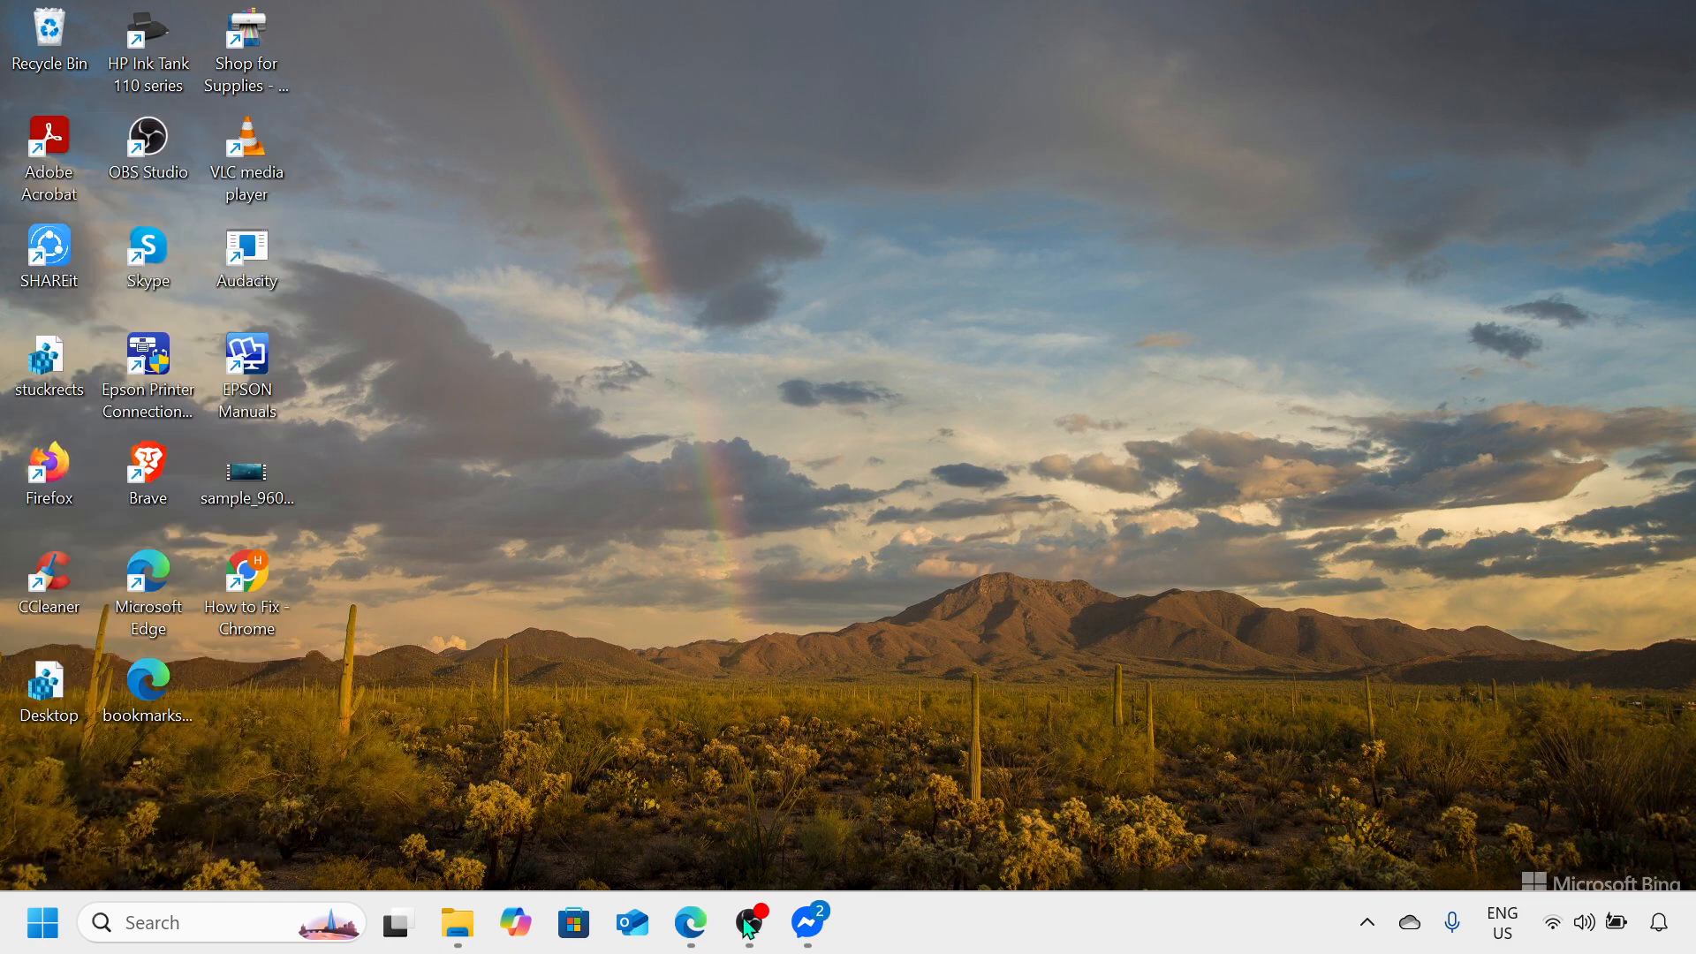
click(747, 926)
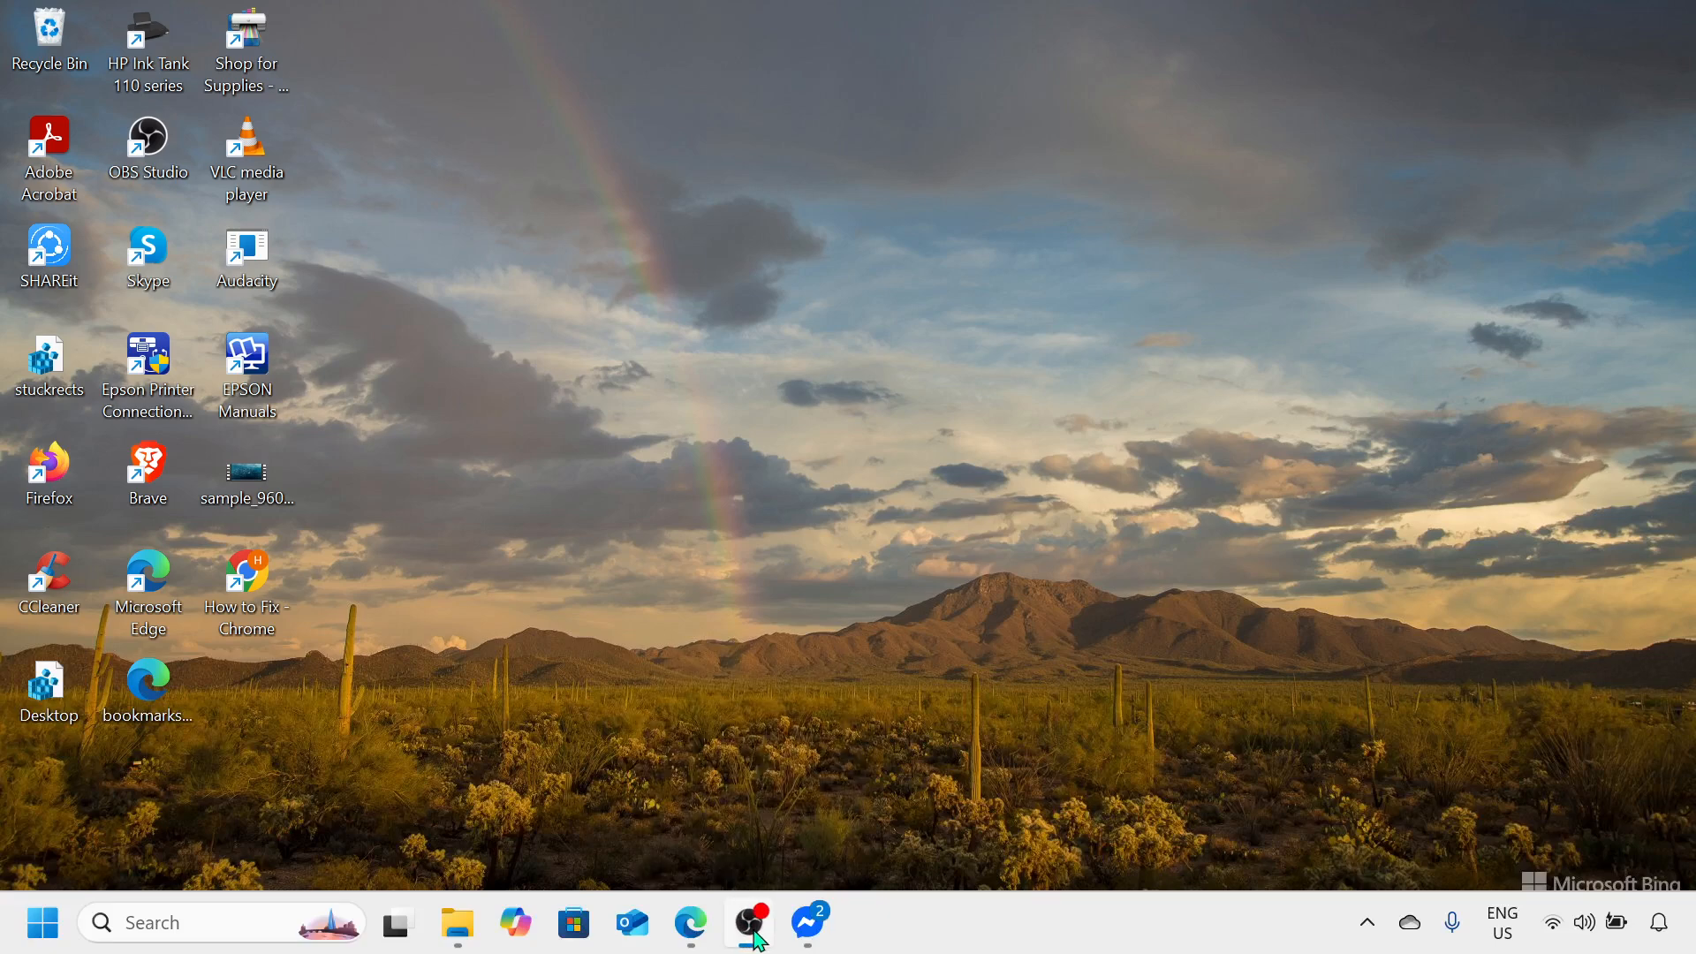